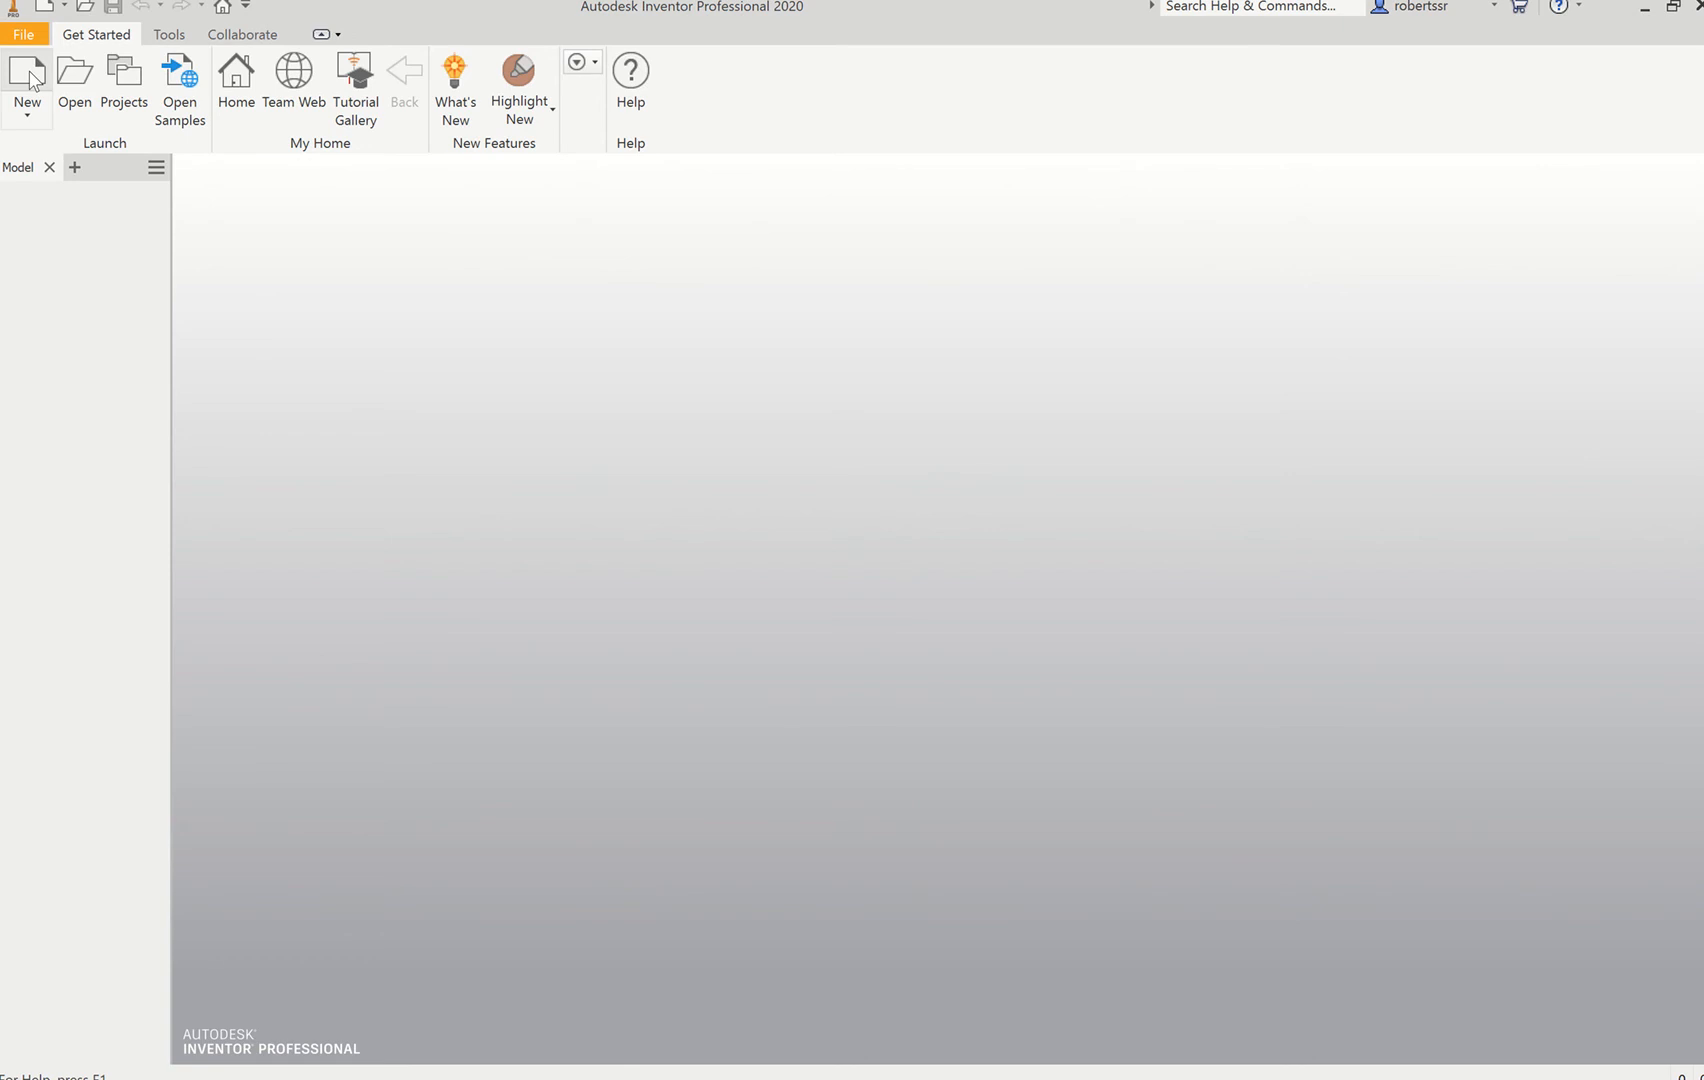
# Step: Create a new drawing from the metric ANSI (mm).dwg template
pyautogui.click(31, 77)
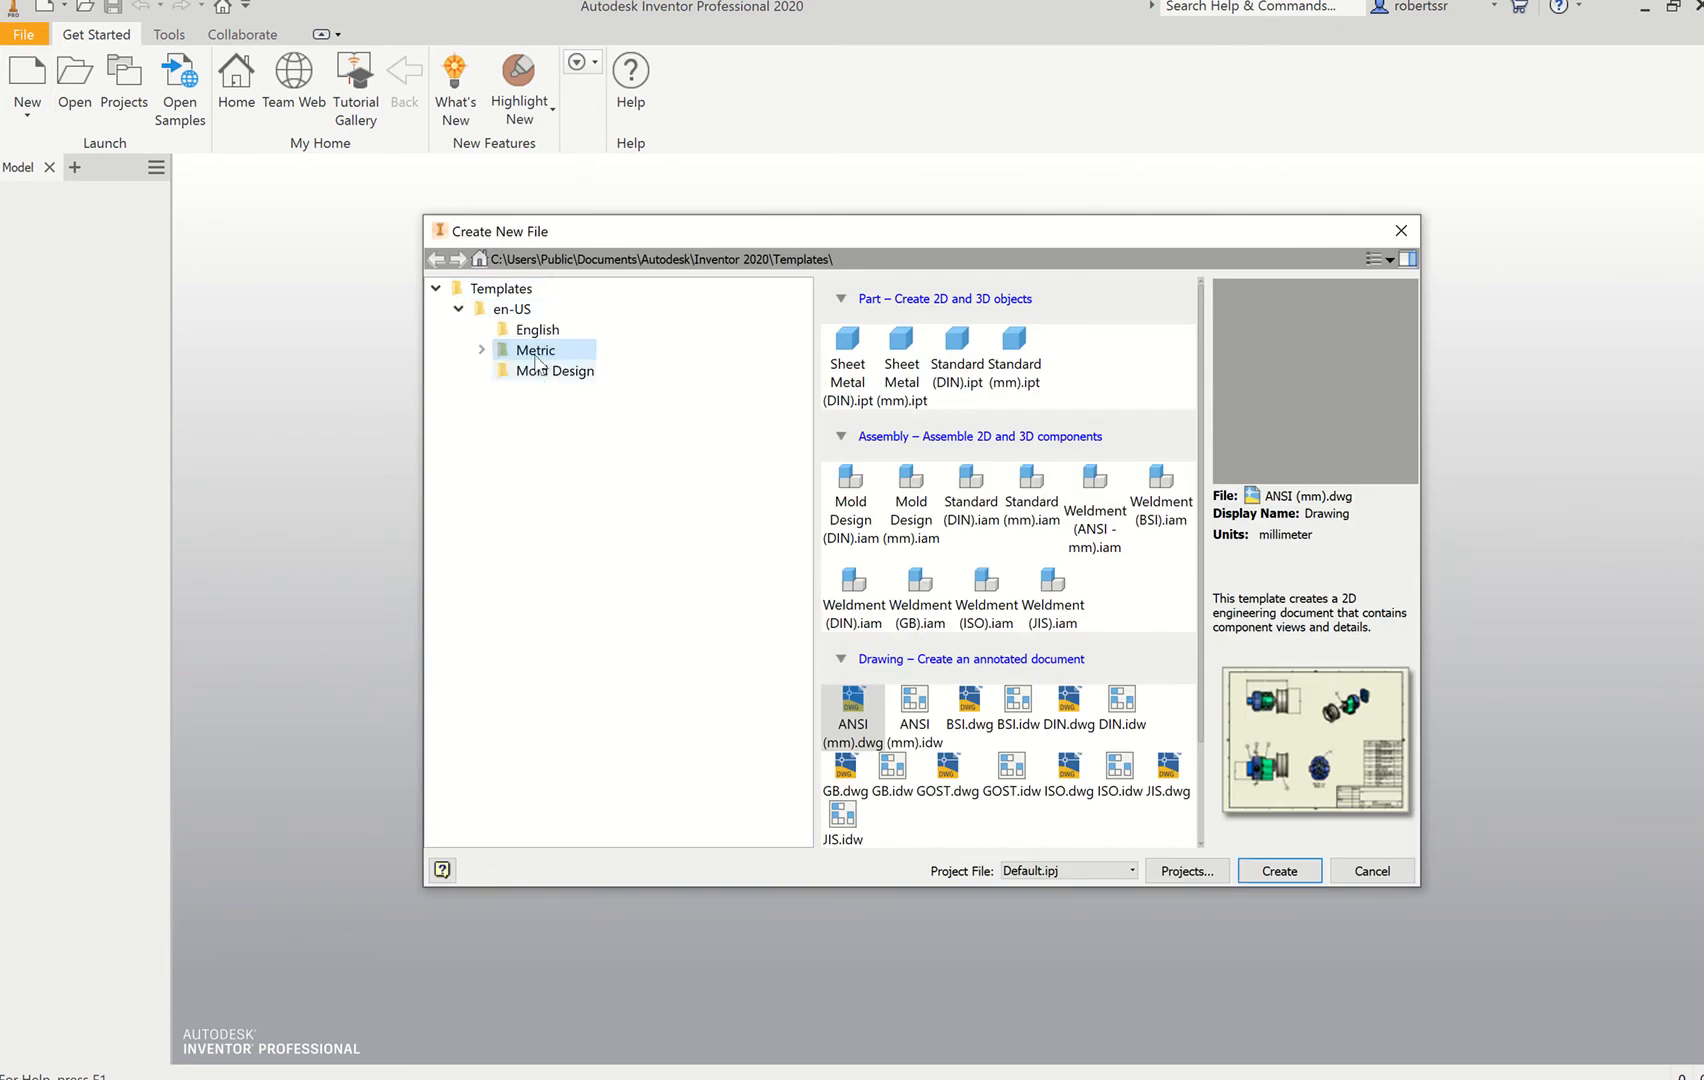
pyautogui.click(852, 733)
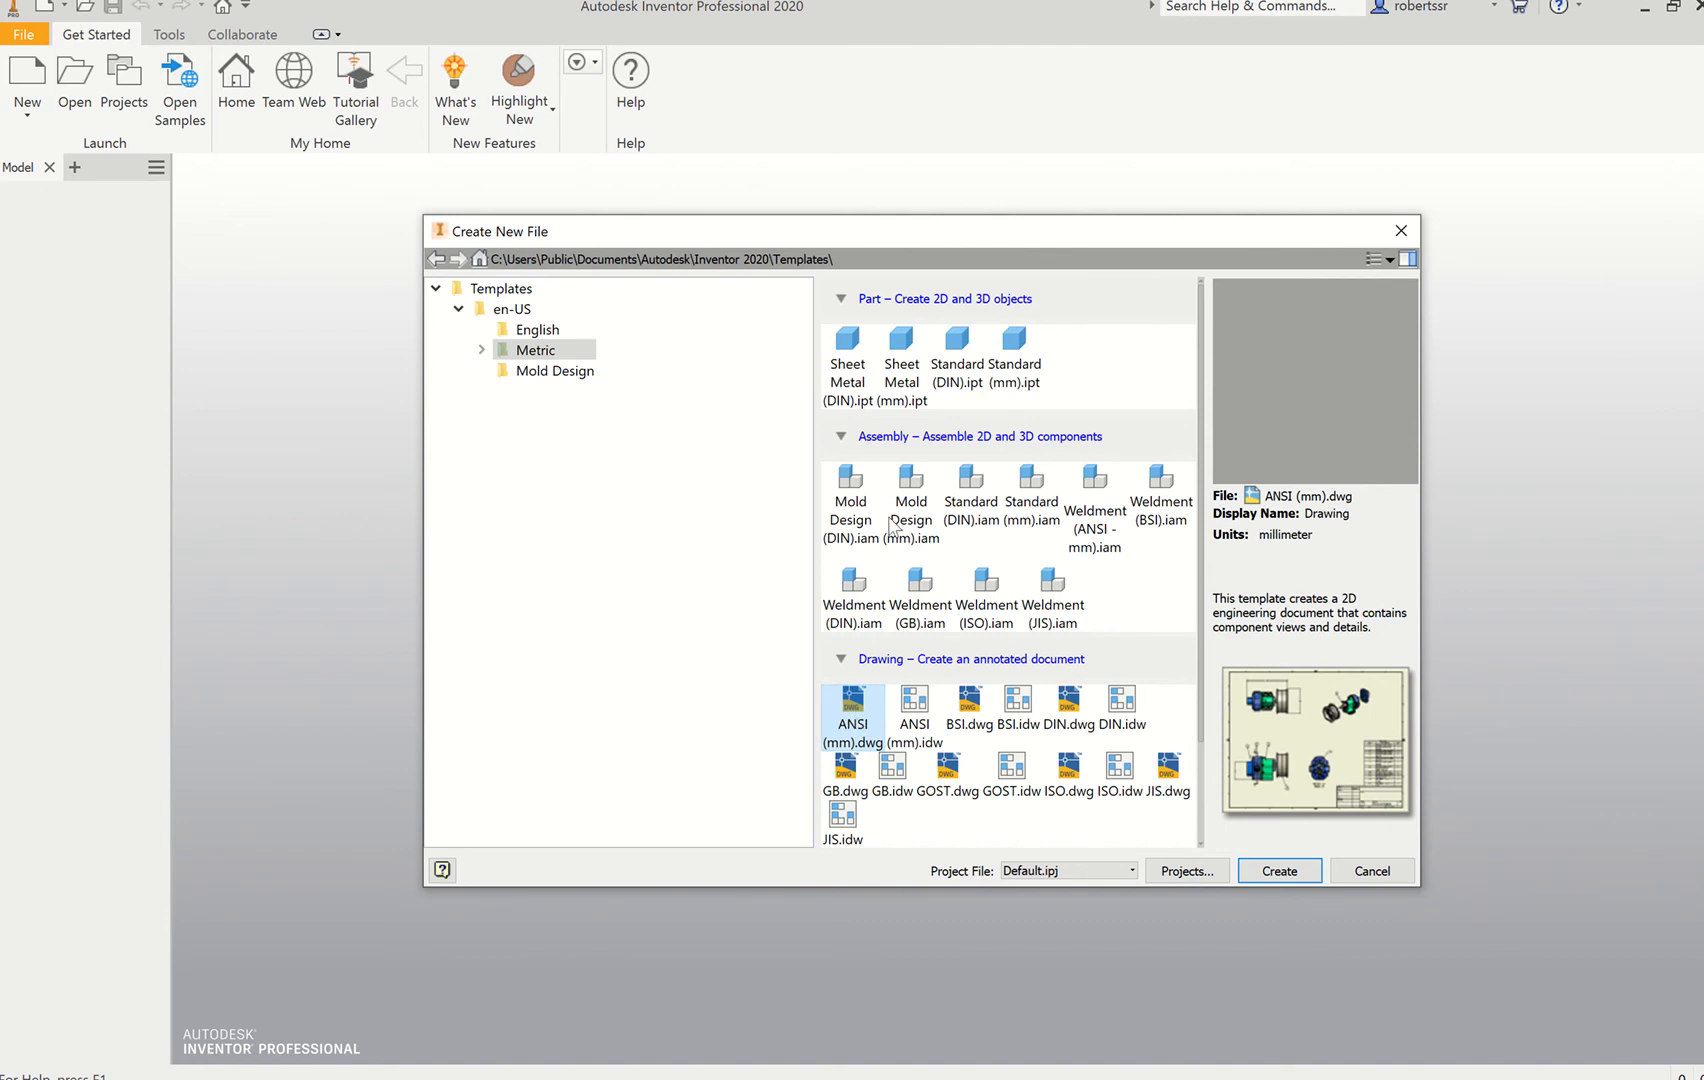
pyautogui.click(1262, 870)
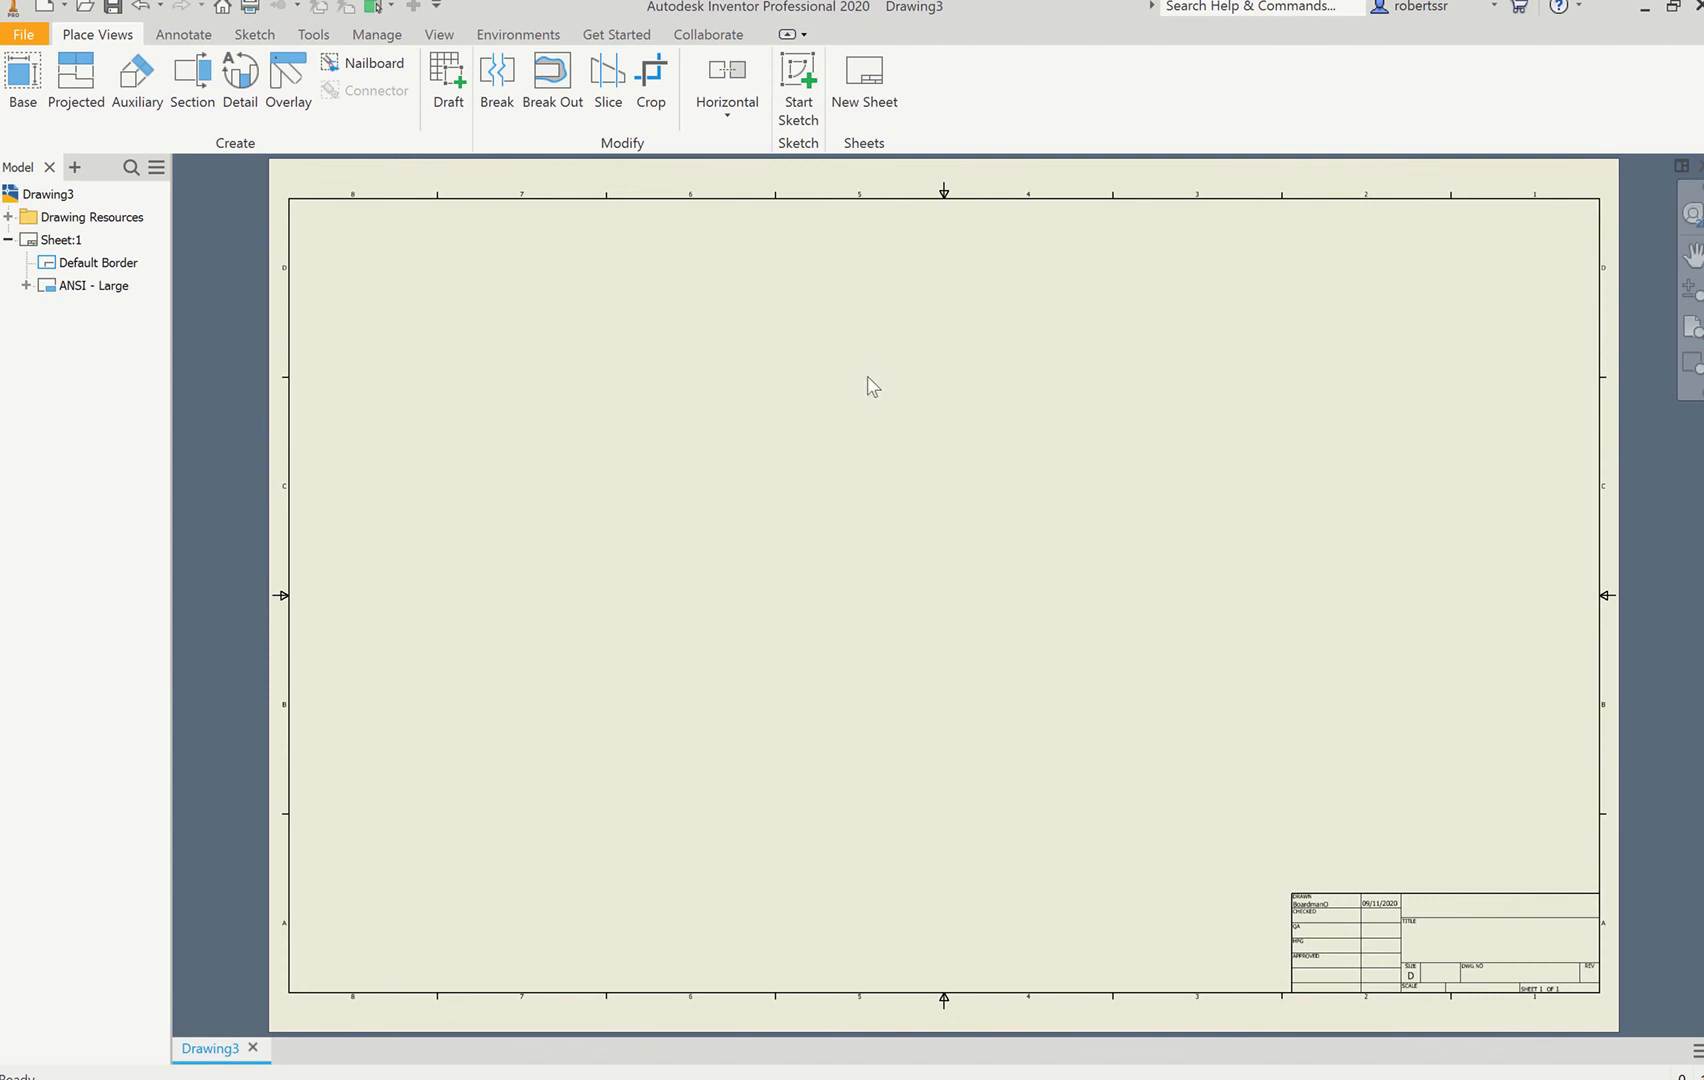
# Step: Start a base view of the Final Design Demo.ipt part on the sheet
pyautogui.click(24, 90)
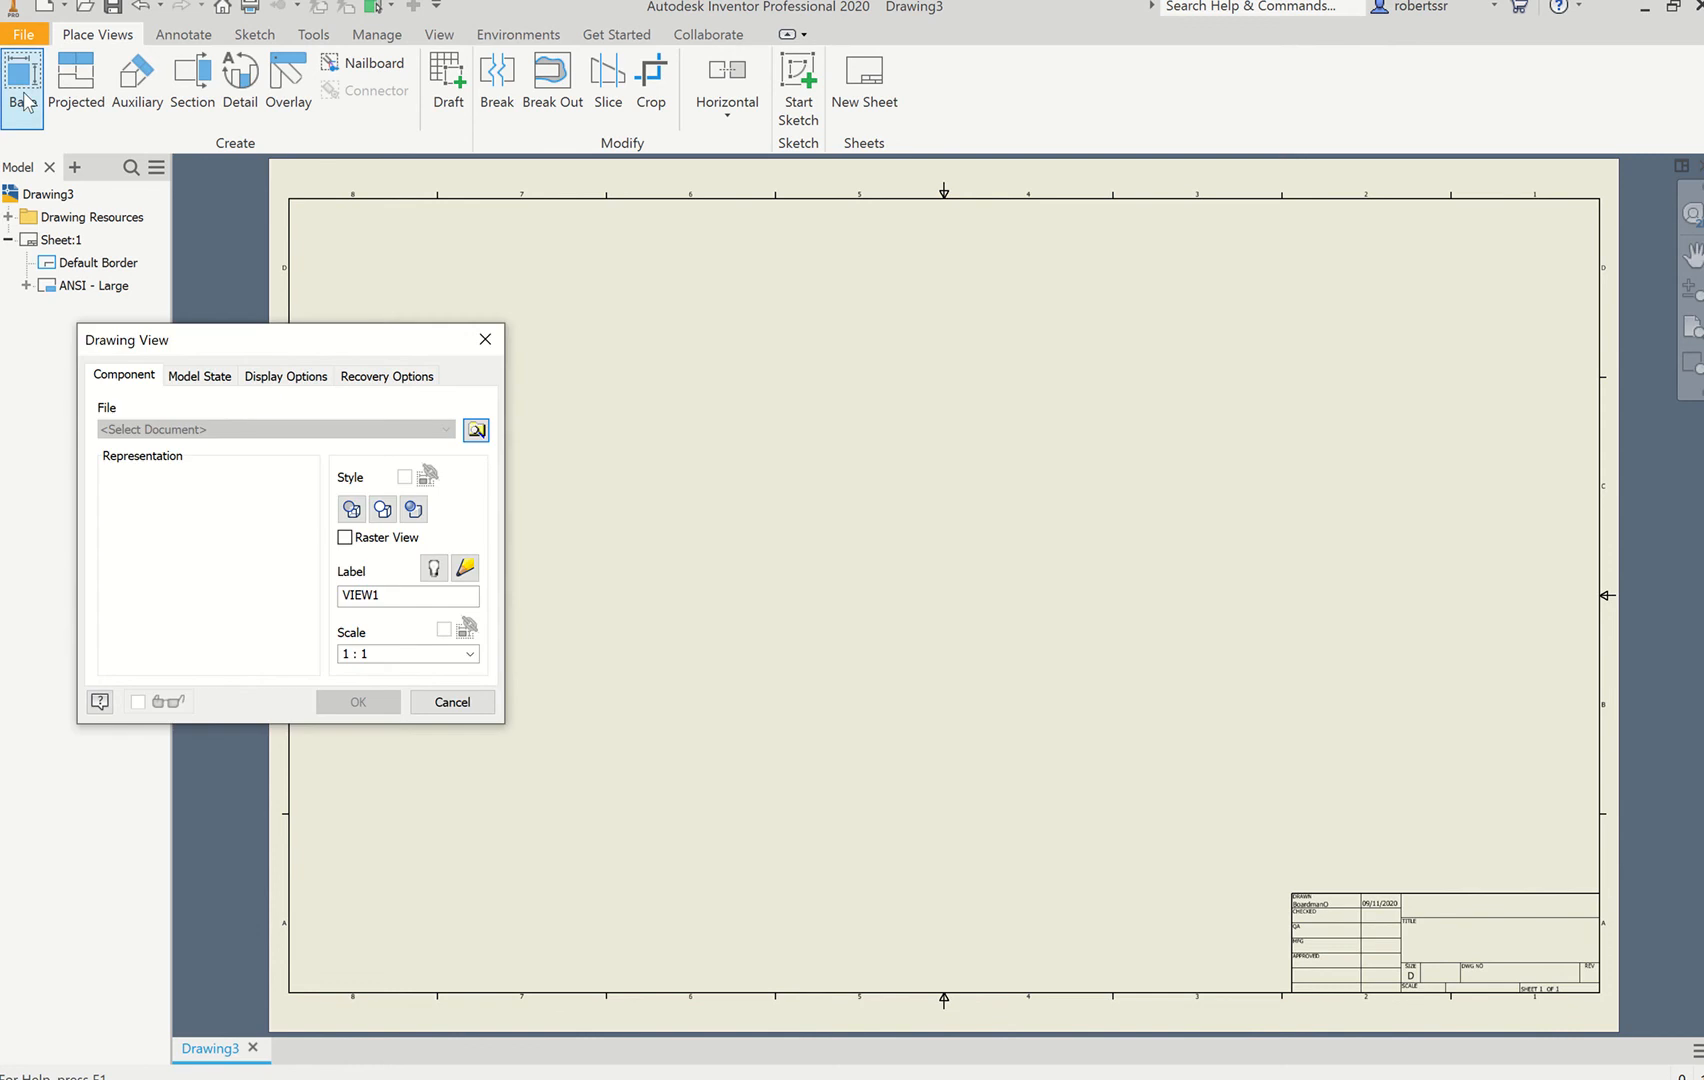
pyautogui.click(476, 429)
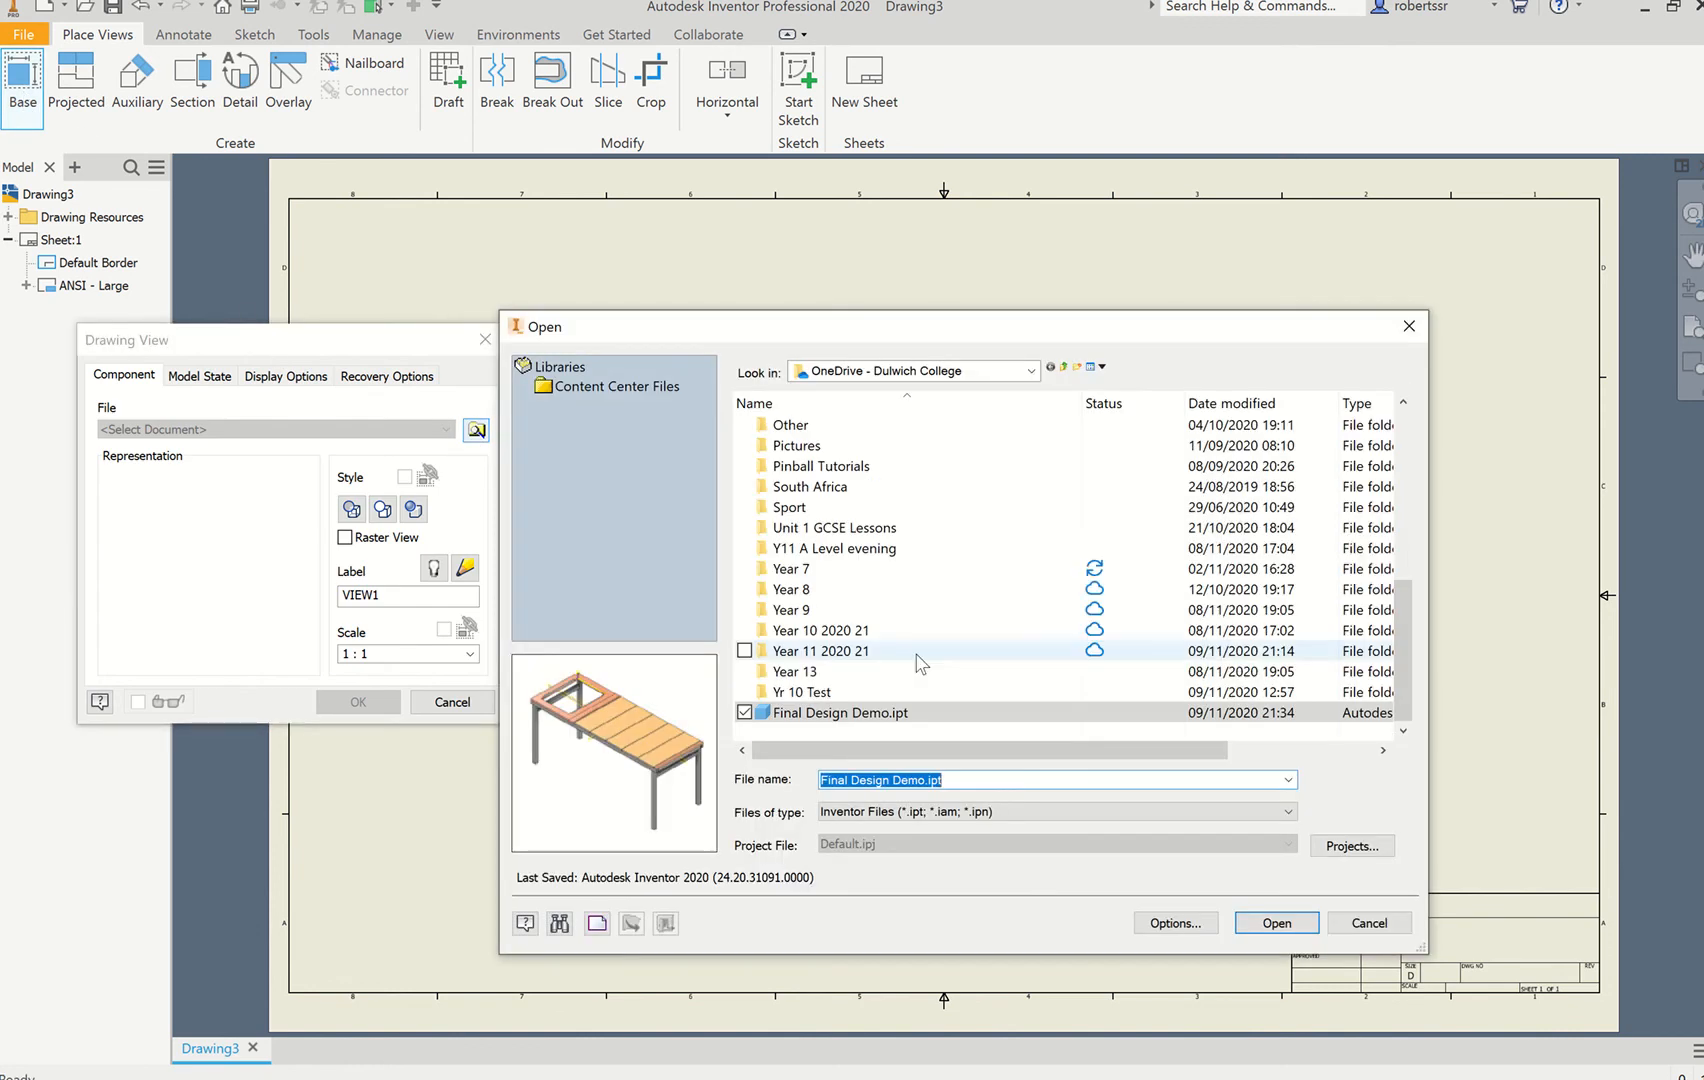
pyautogui.click(1277, 922)
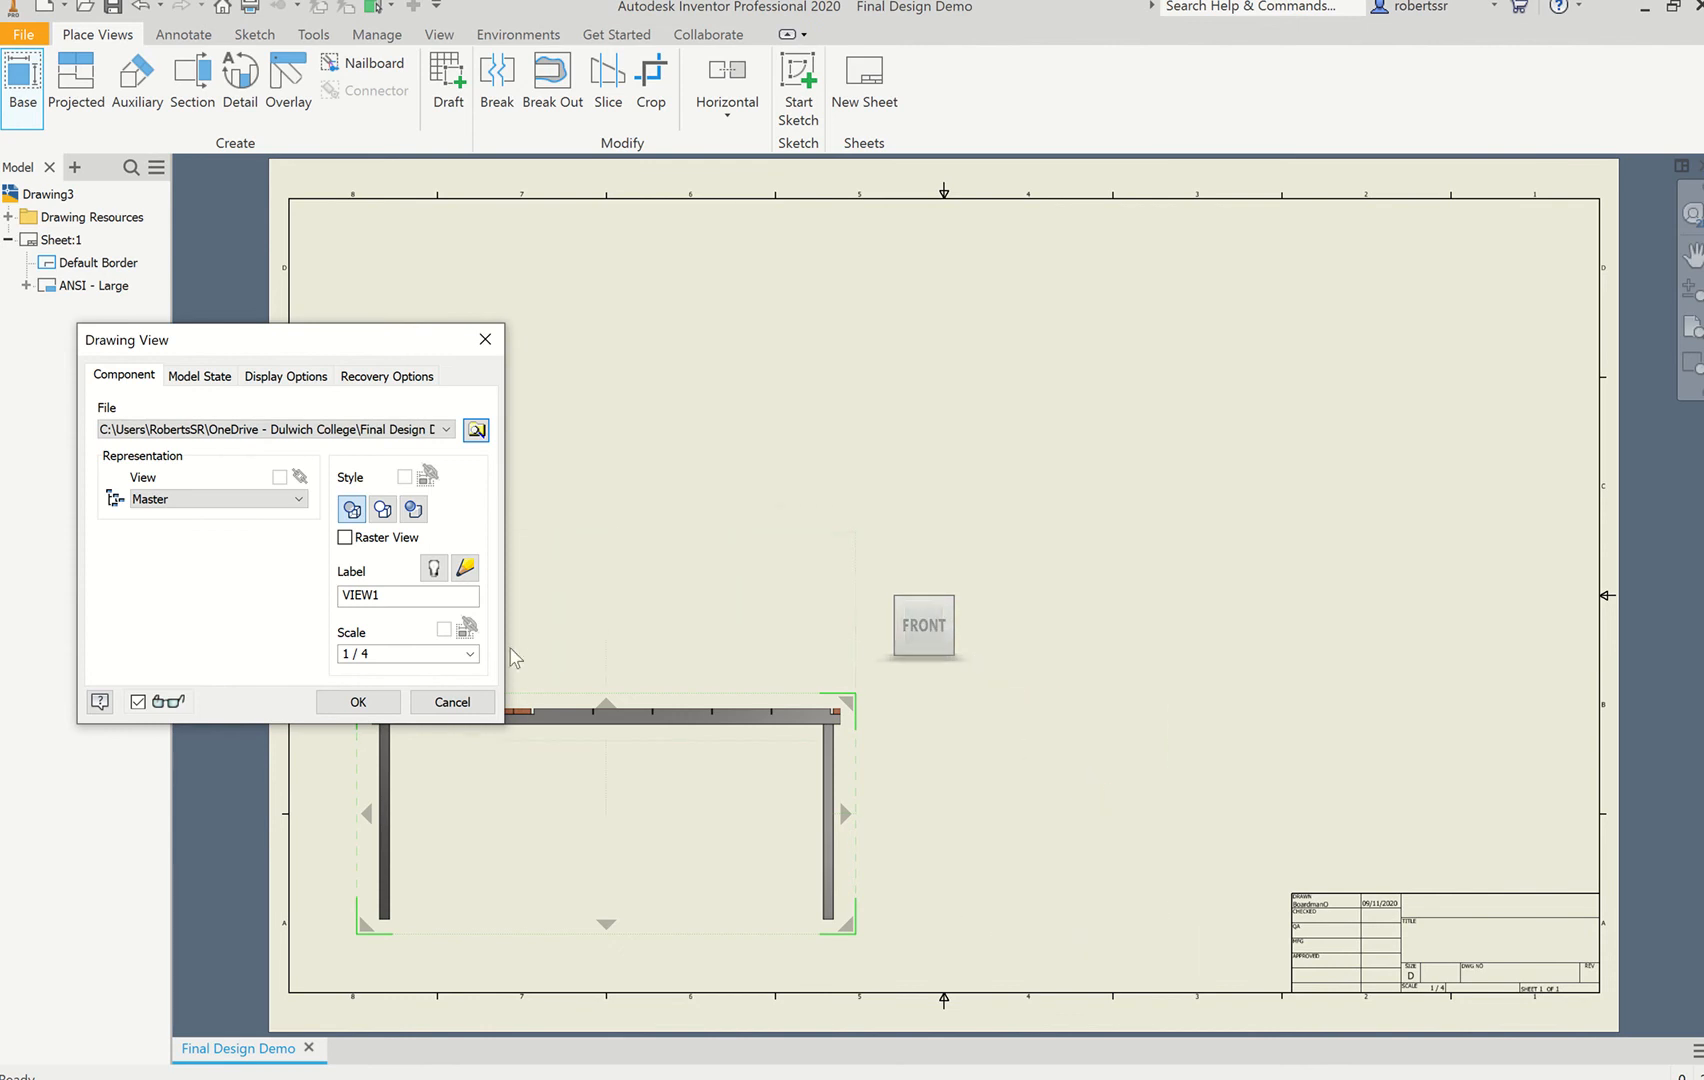
# Step: Try the front base view at 1/2 scale and return it to 1/4
pyautogui.click(469, 655)
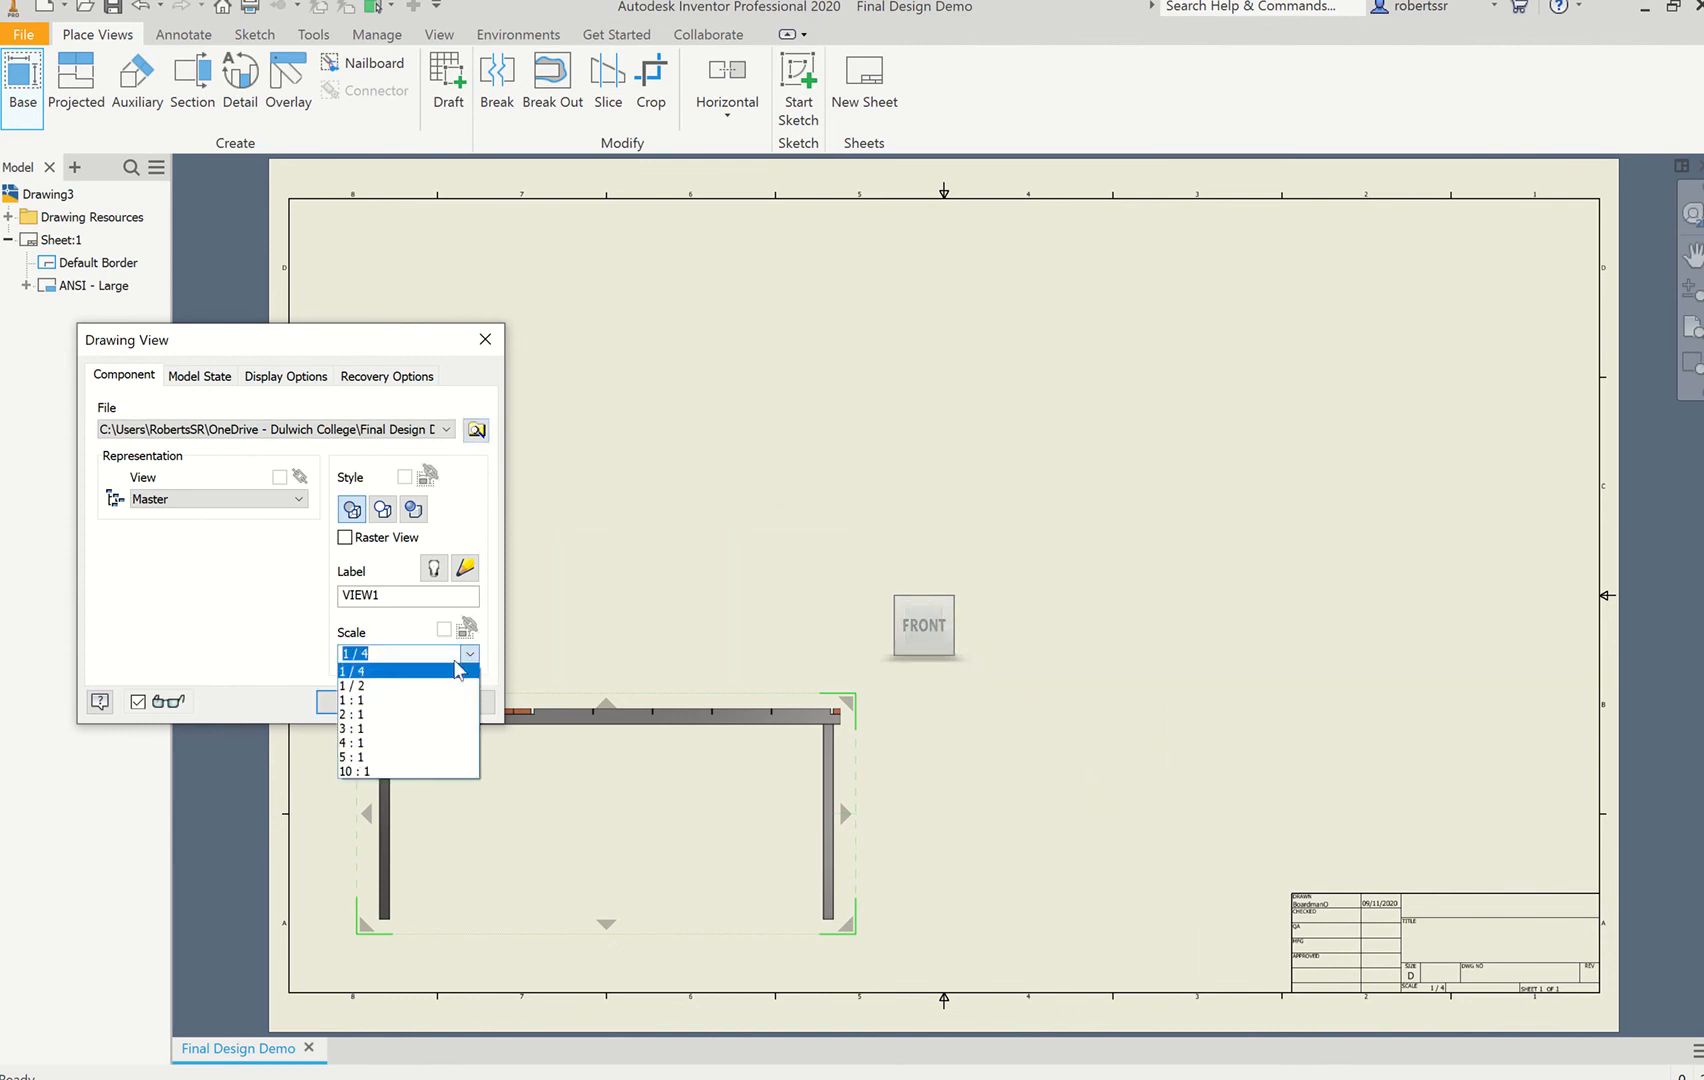
pyautogui.click(418, 686)
pyautogui.click(469, 654)
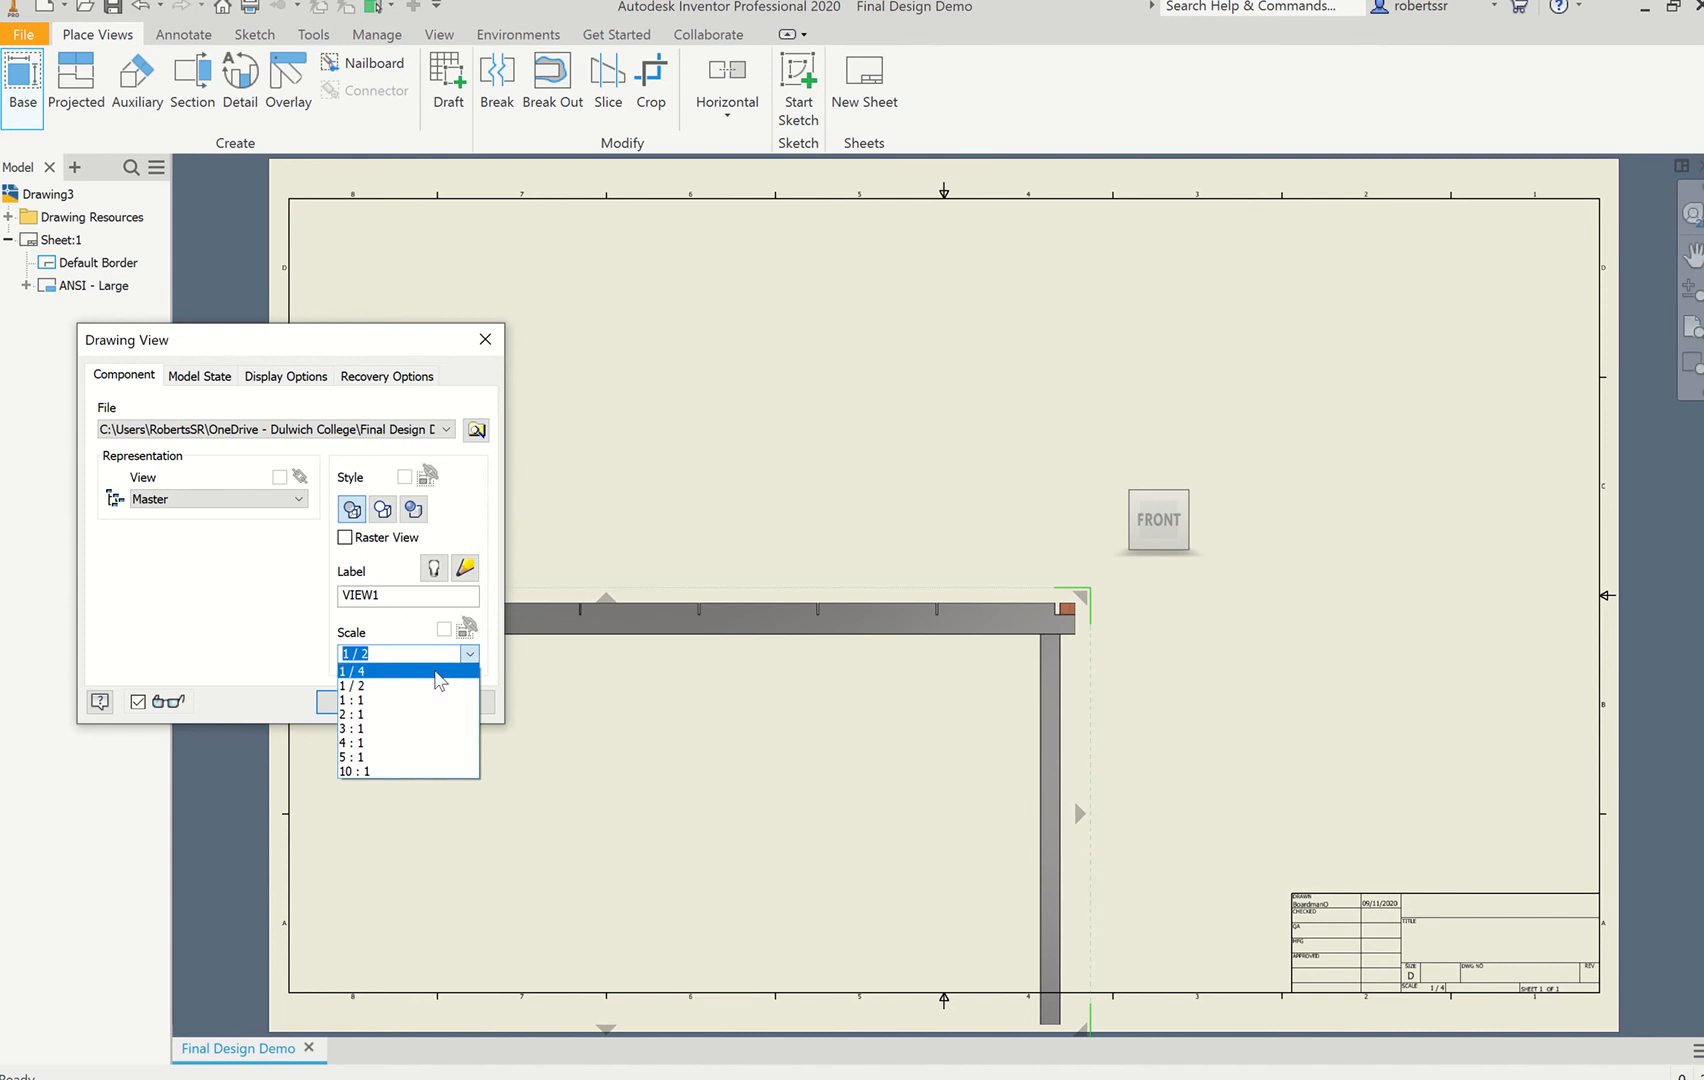
pyautogui.click(434, 680)
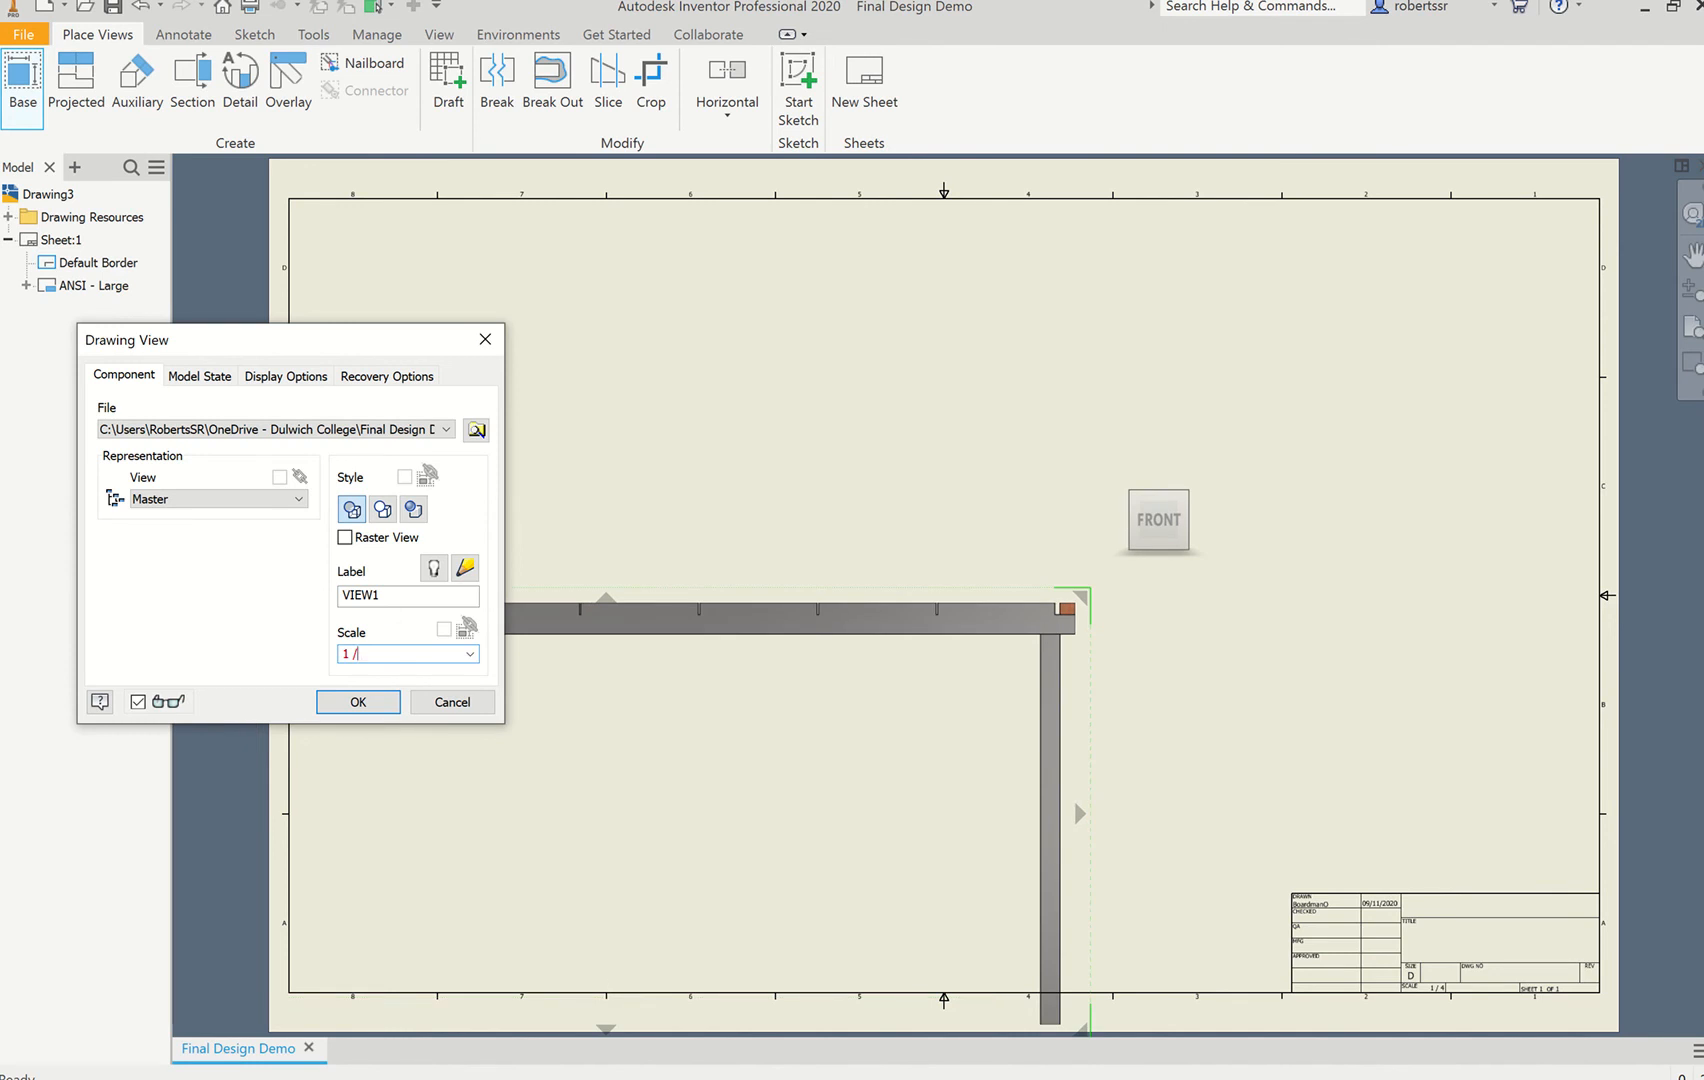
pyautogui.click(469, 654)
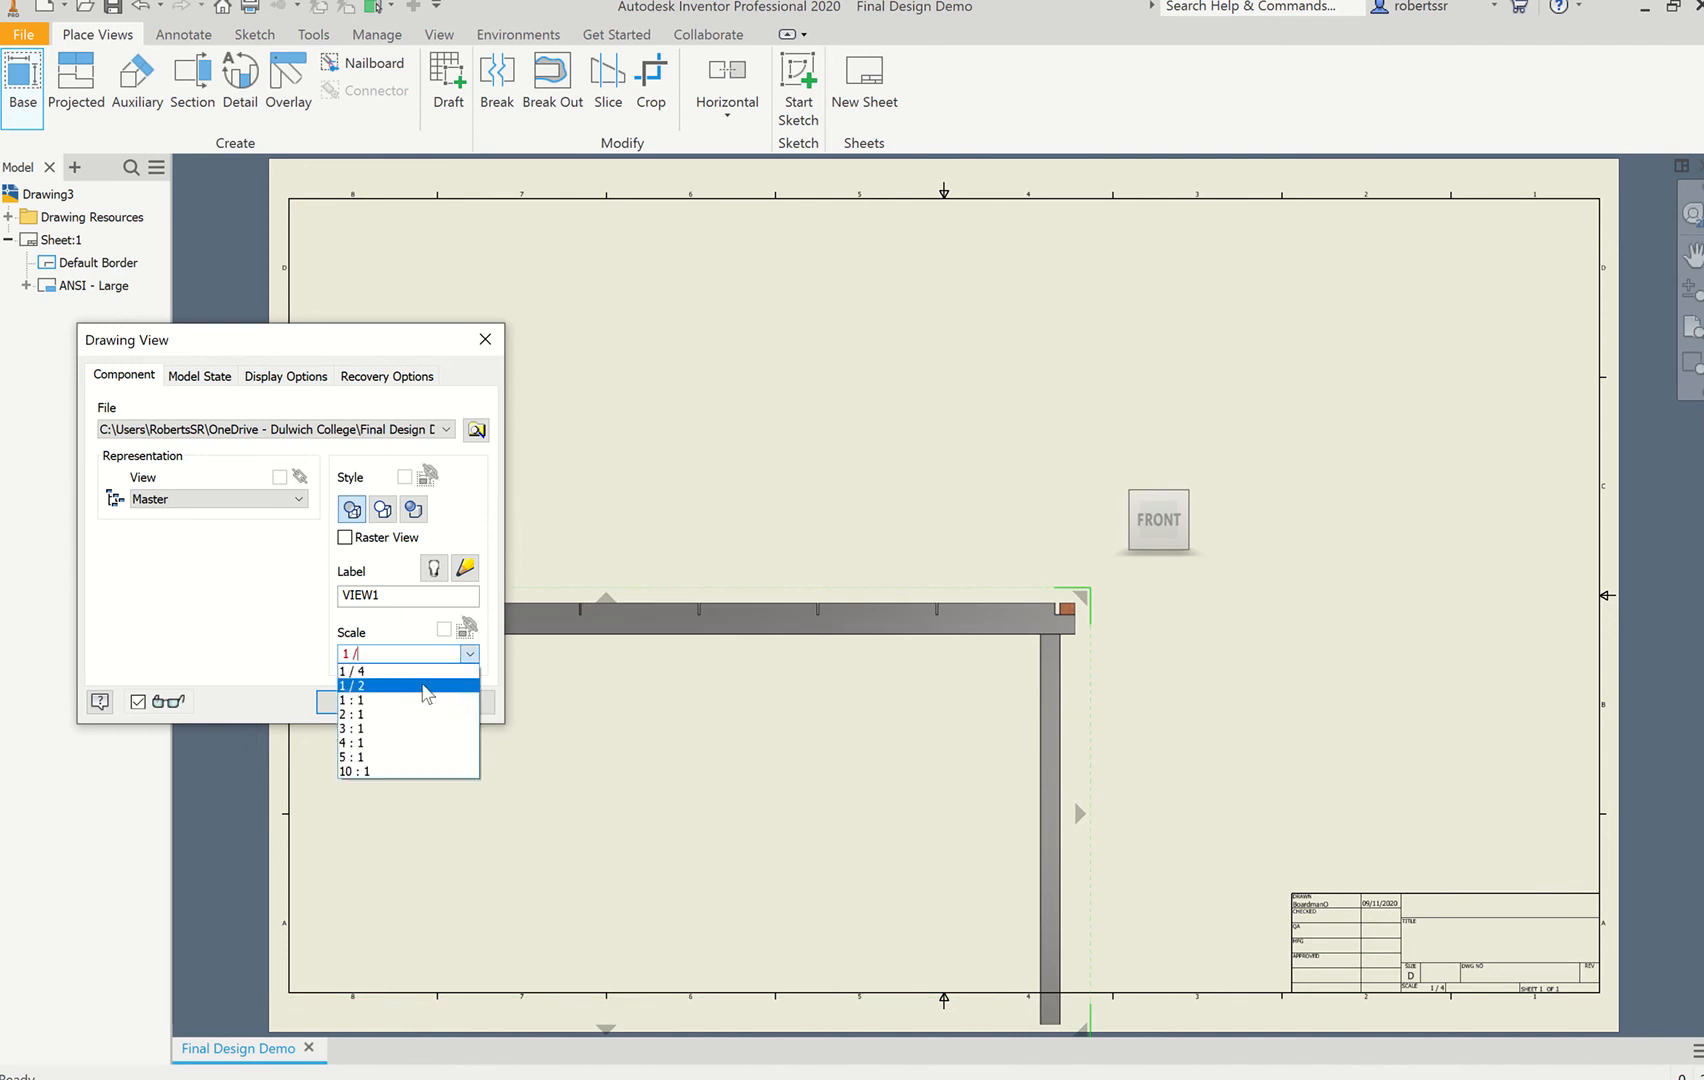
pyautogui.click(426, 688)
pyautogui.click(469, 654)
pyautogui.click(426, 703)
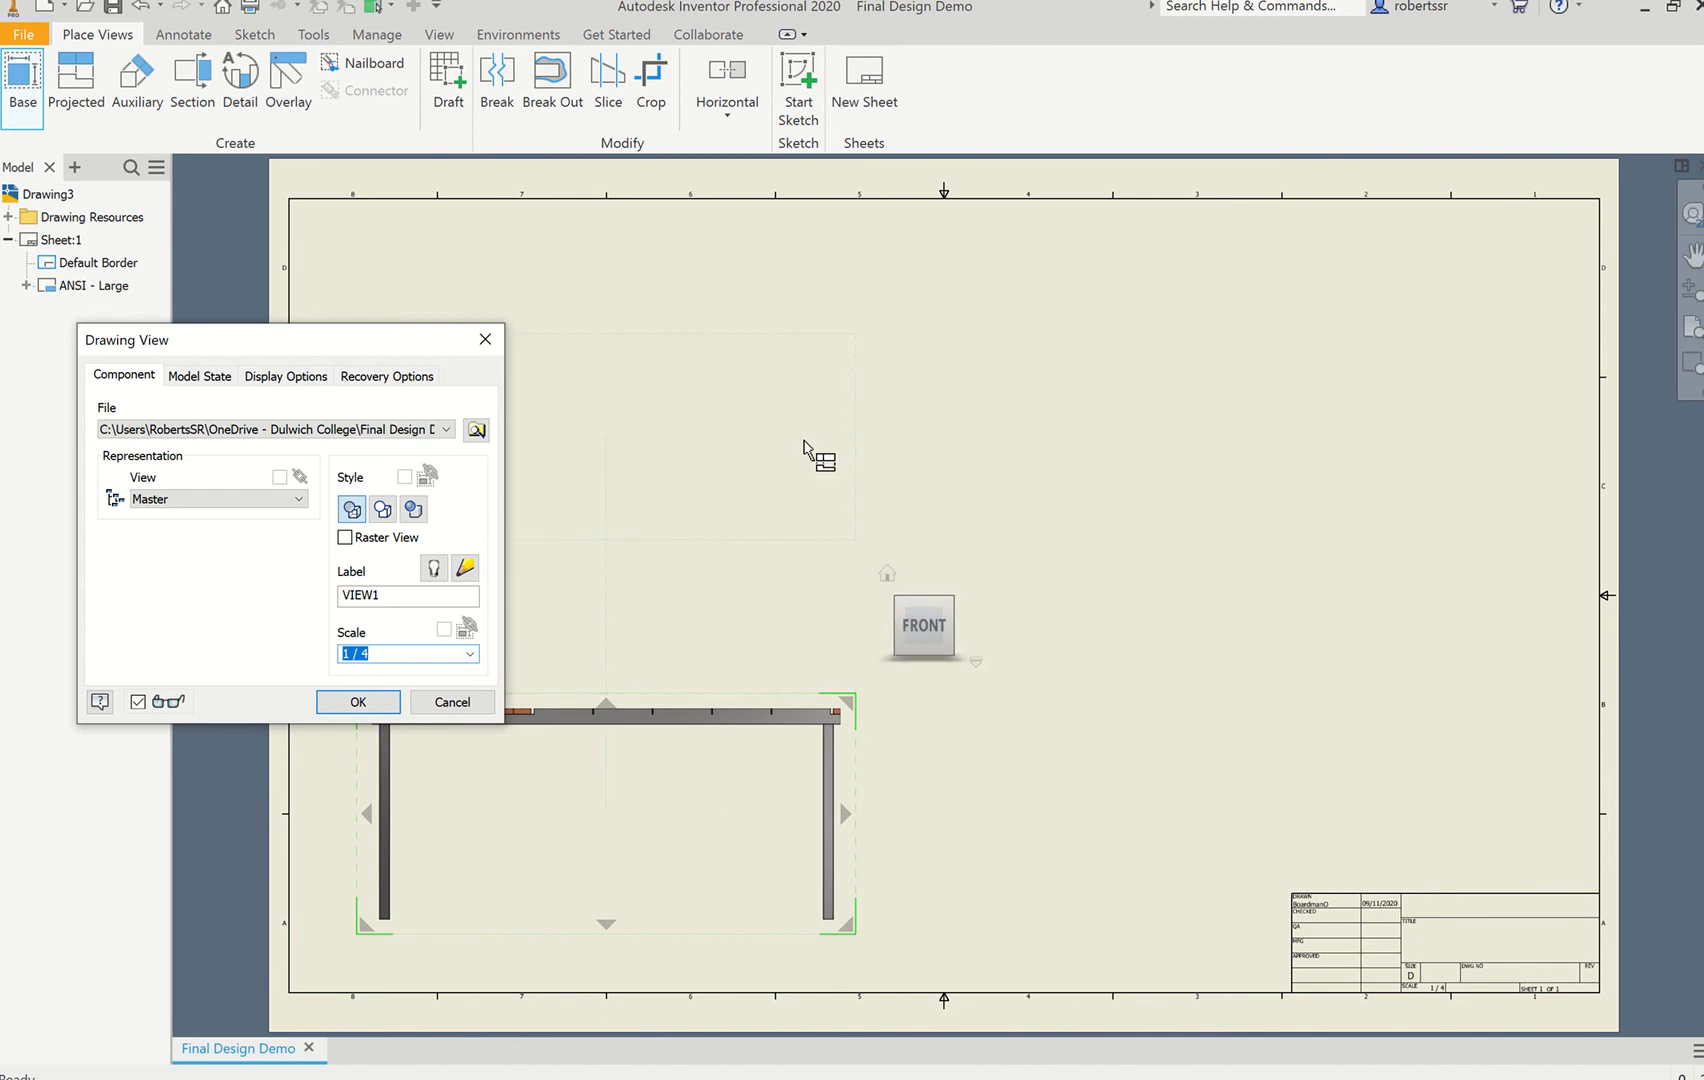
# Step: Project a top view, a side view and an isometric view from the front base view and create all the views
pyautogui.click(748, 465)
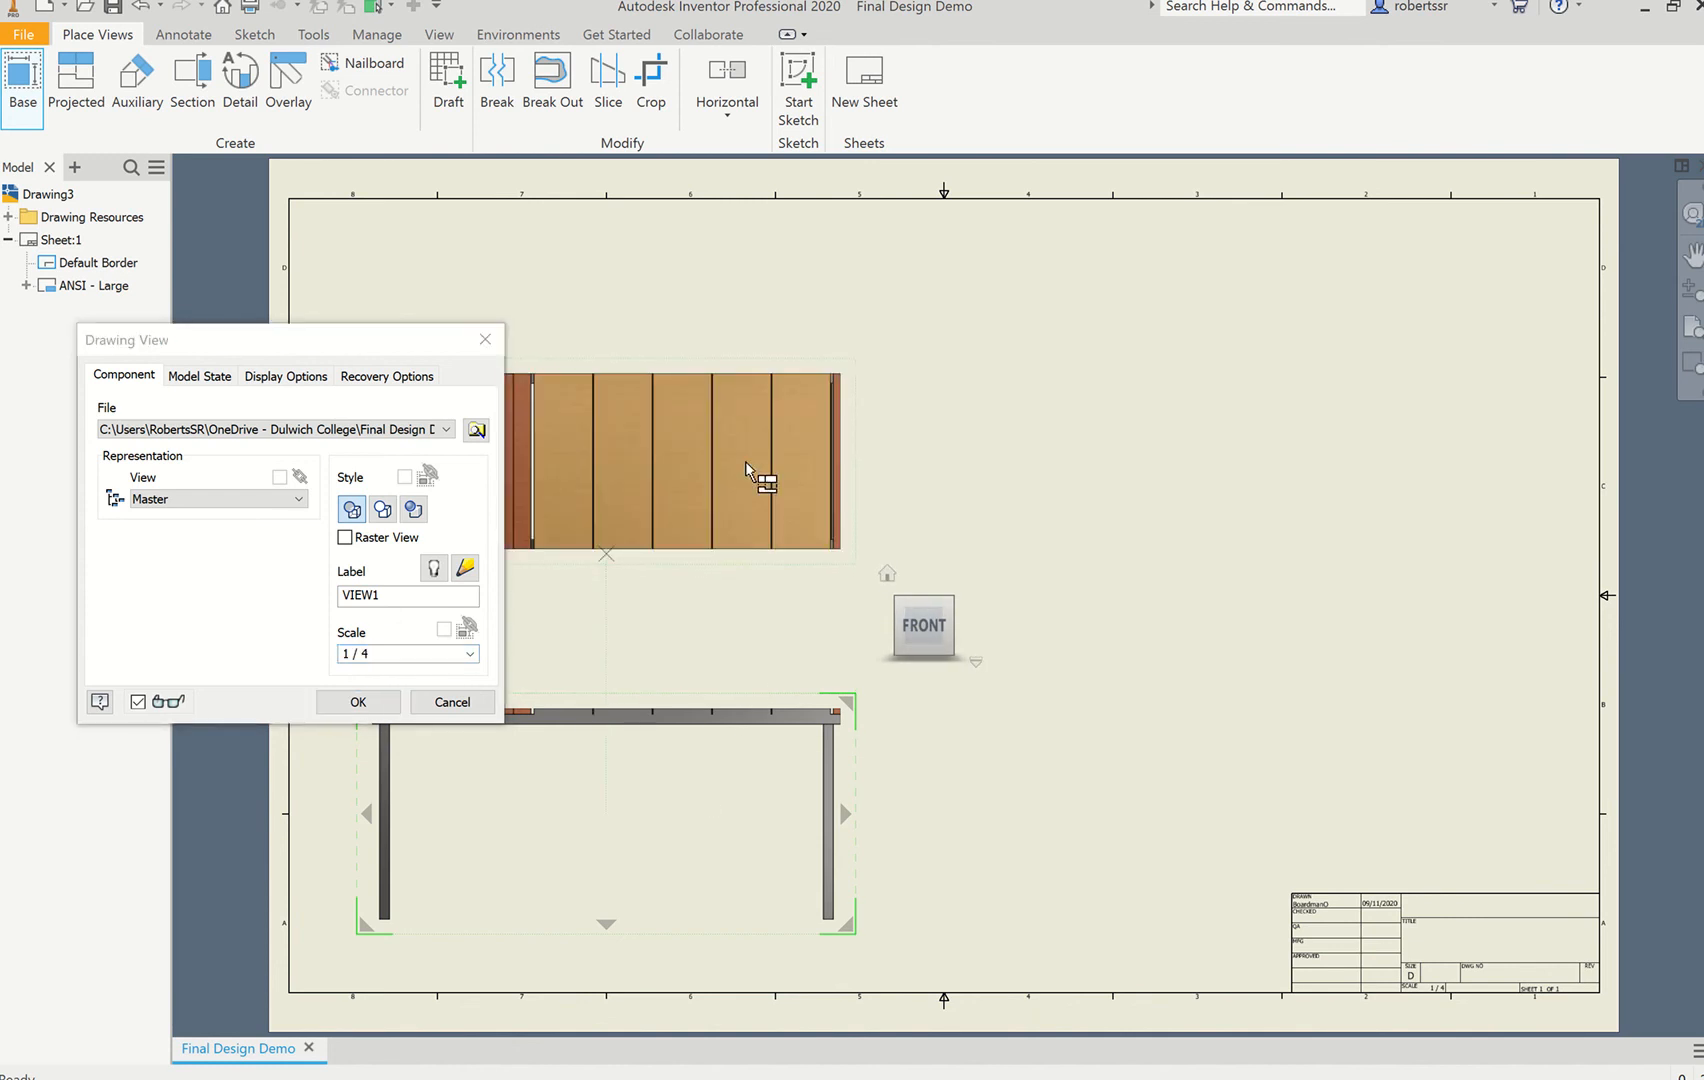
pyautogui.click(1060, 815)
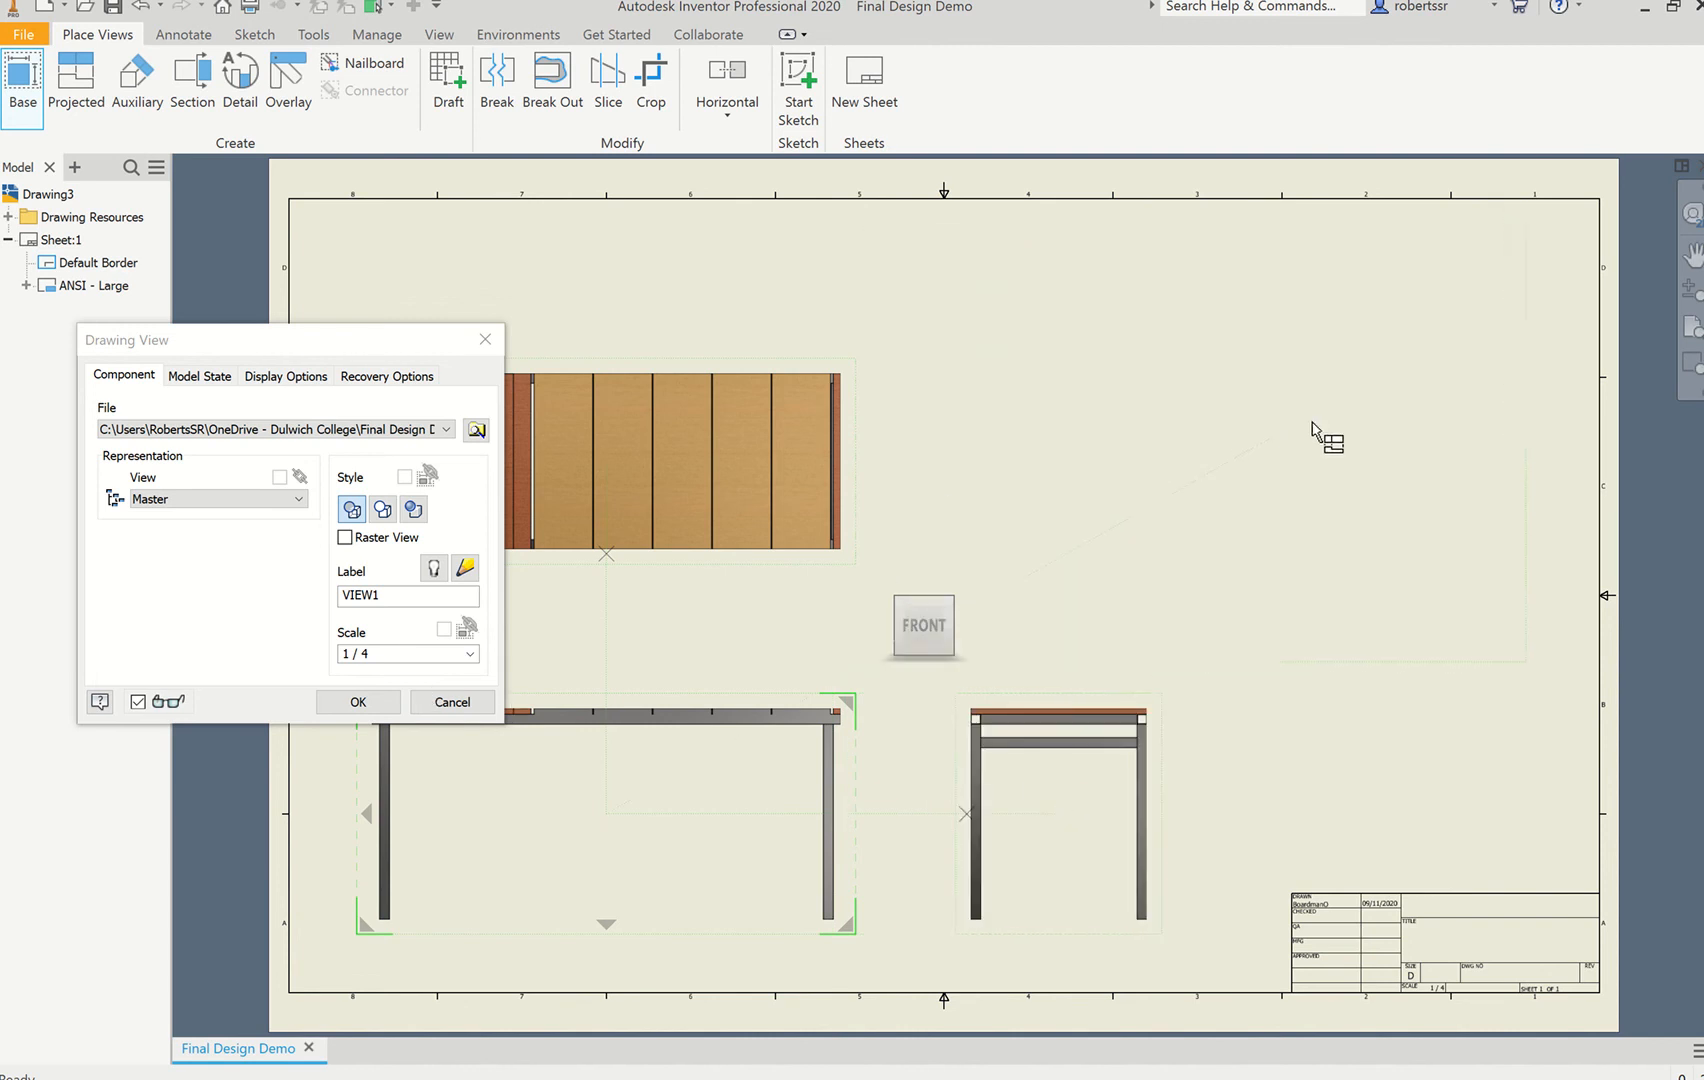
pyautogui.click(1341, 452)
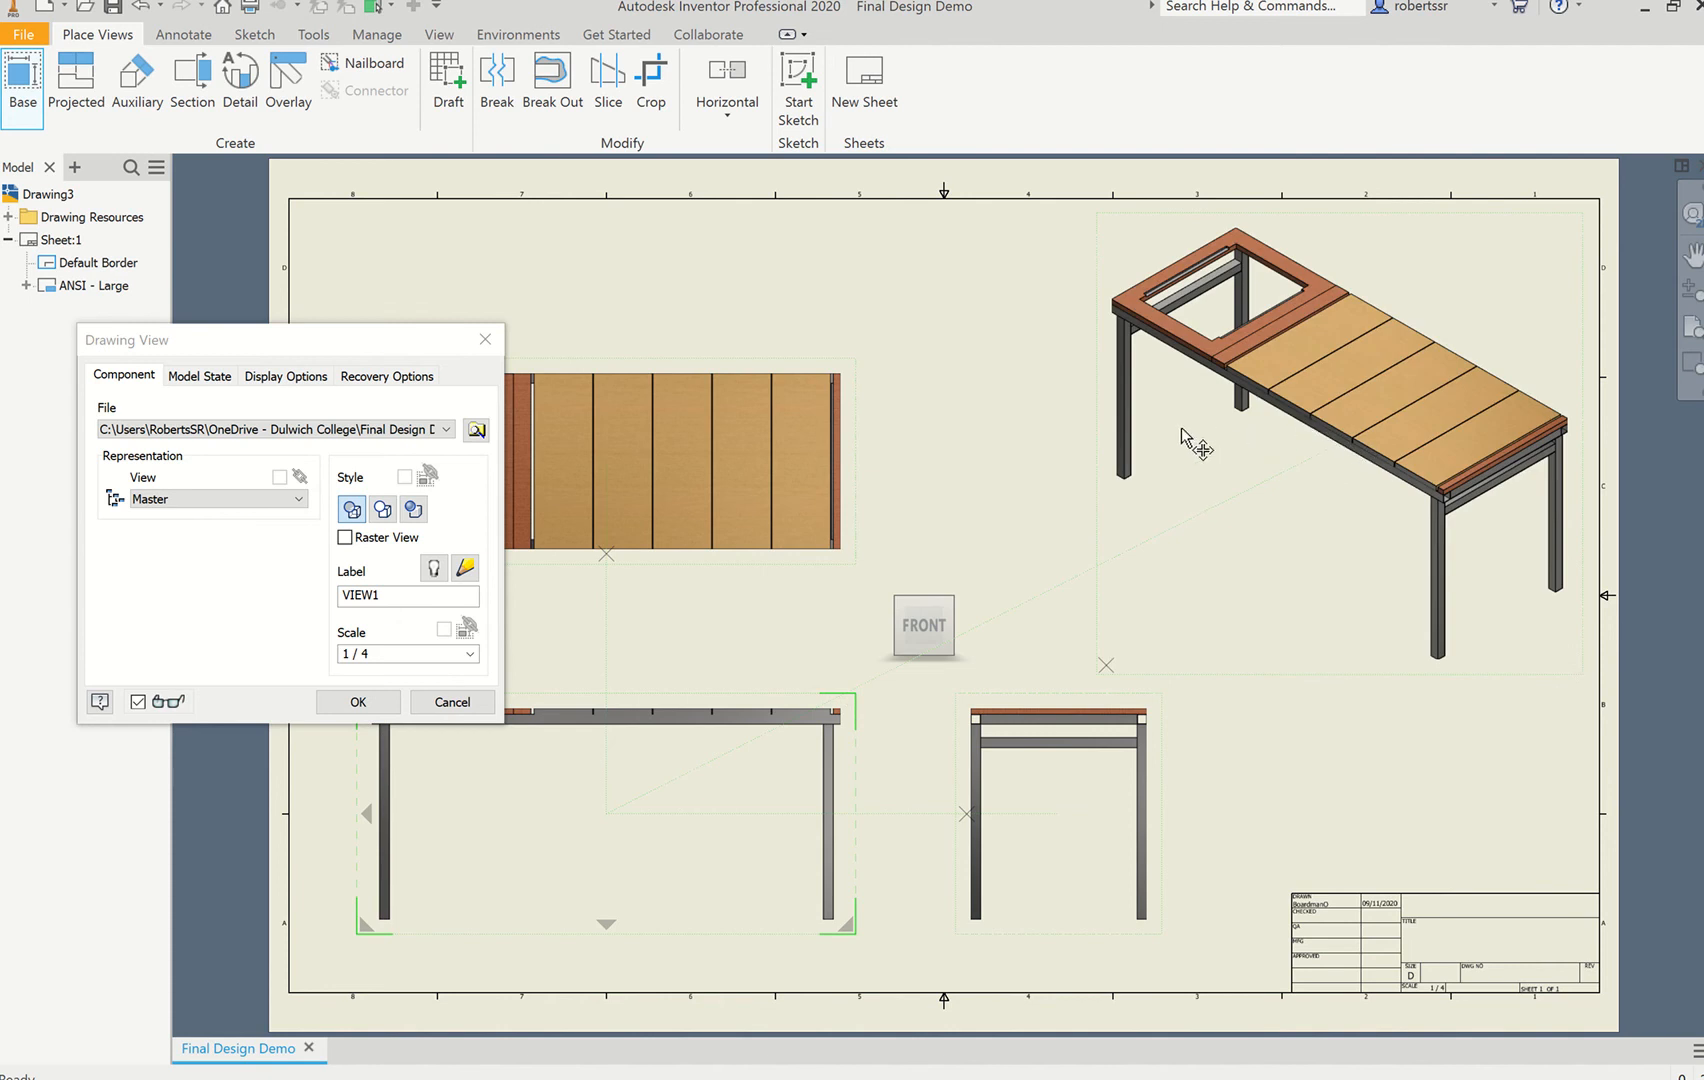
pyautogui.click(364, 704)
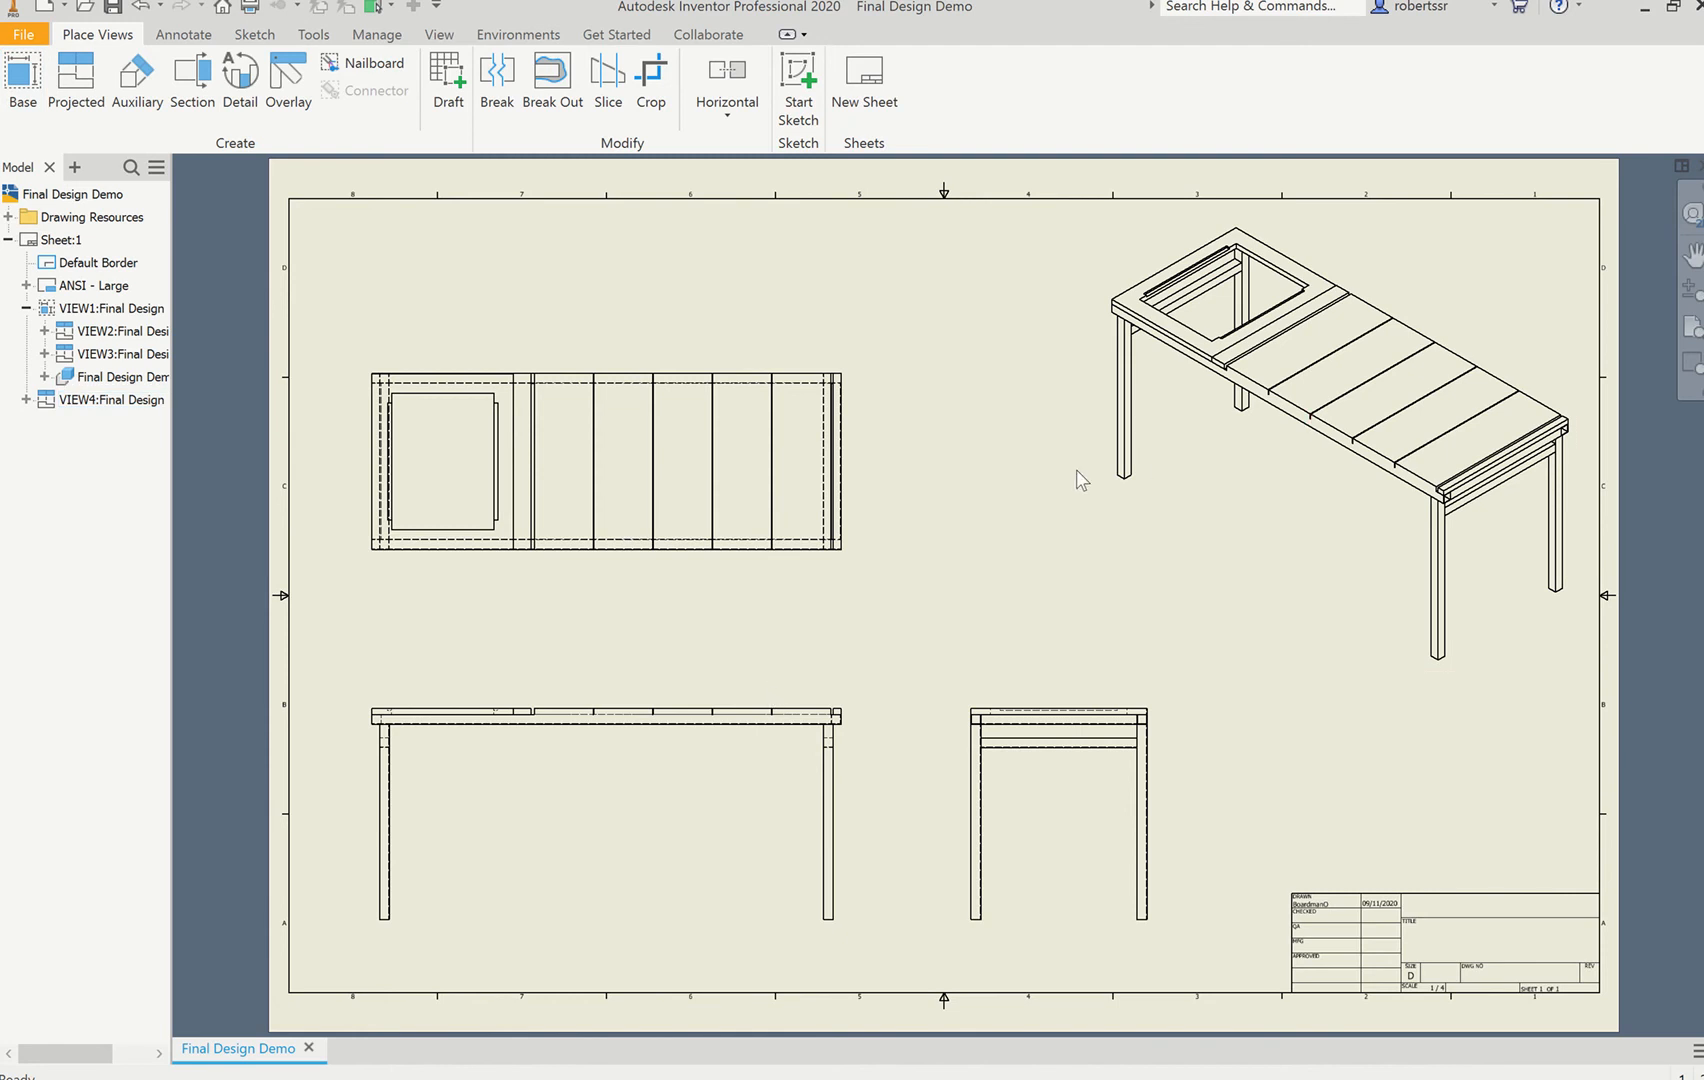
# Step: Set the isometric view's style to shaded
pyautogui.doubleClick(1106, 484)
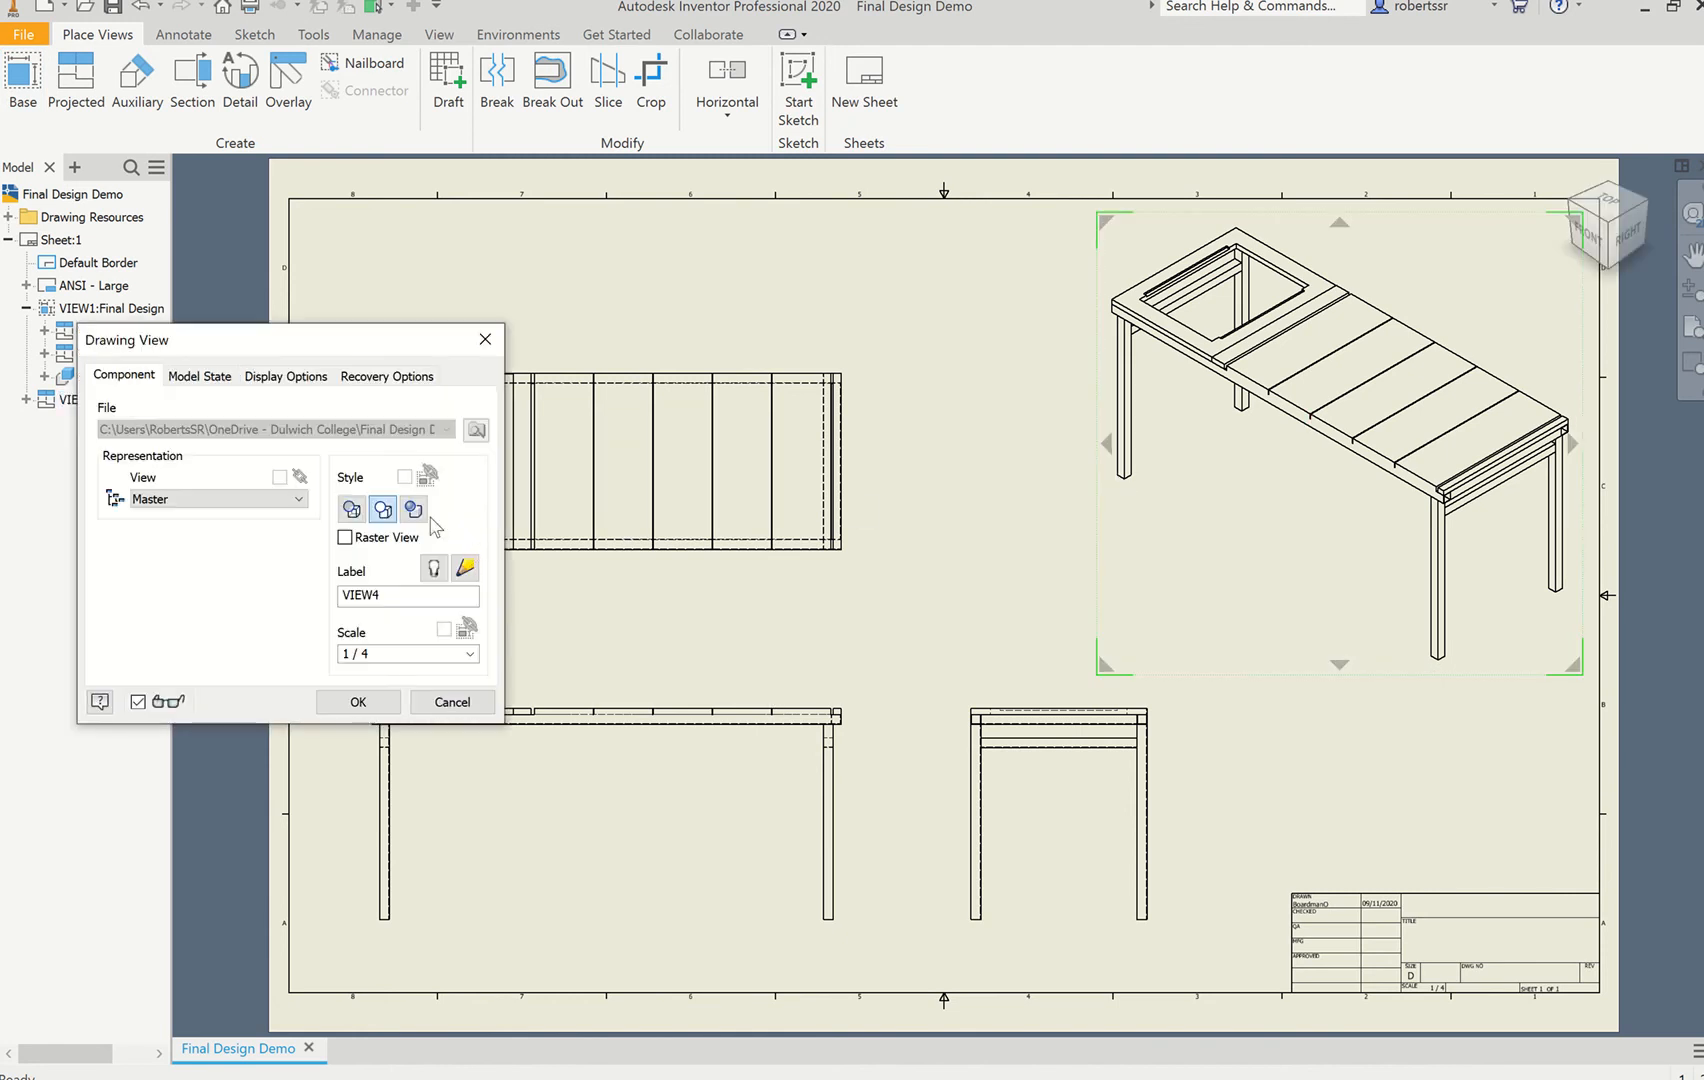
pyautogui.click(414, 511)
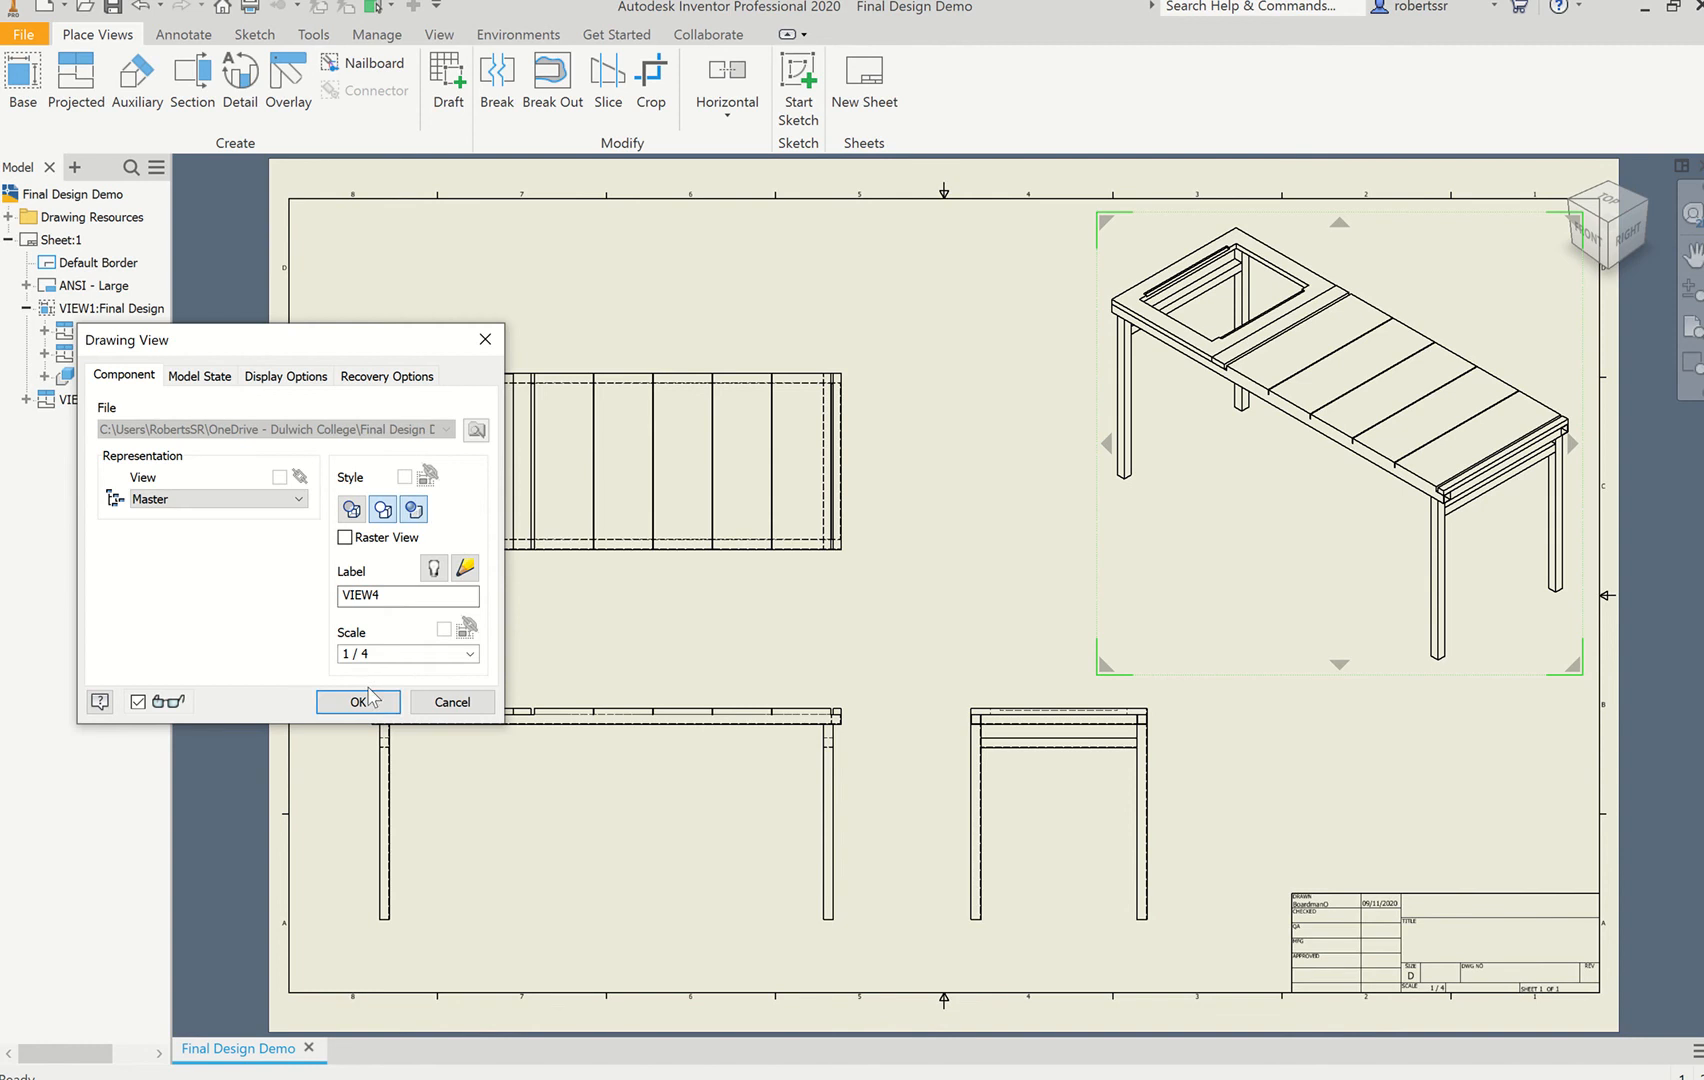
pyautogui.click(357, 702)
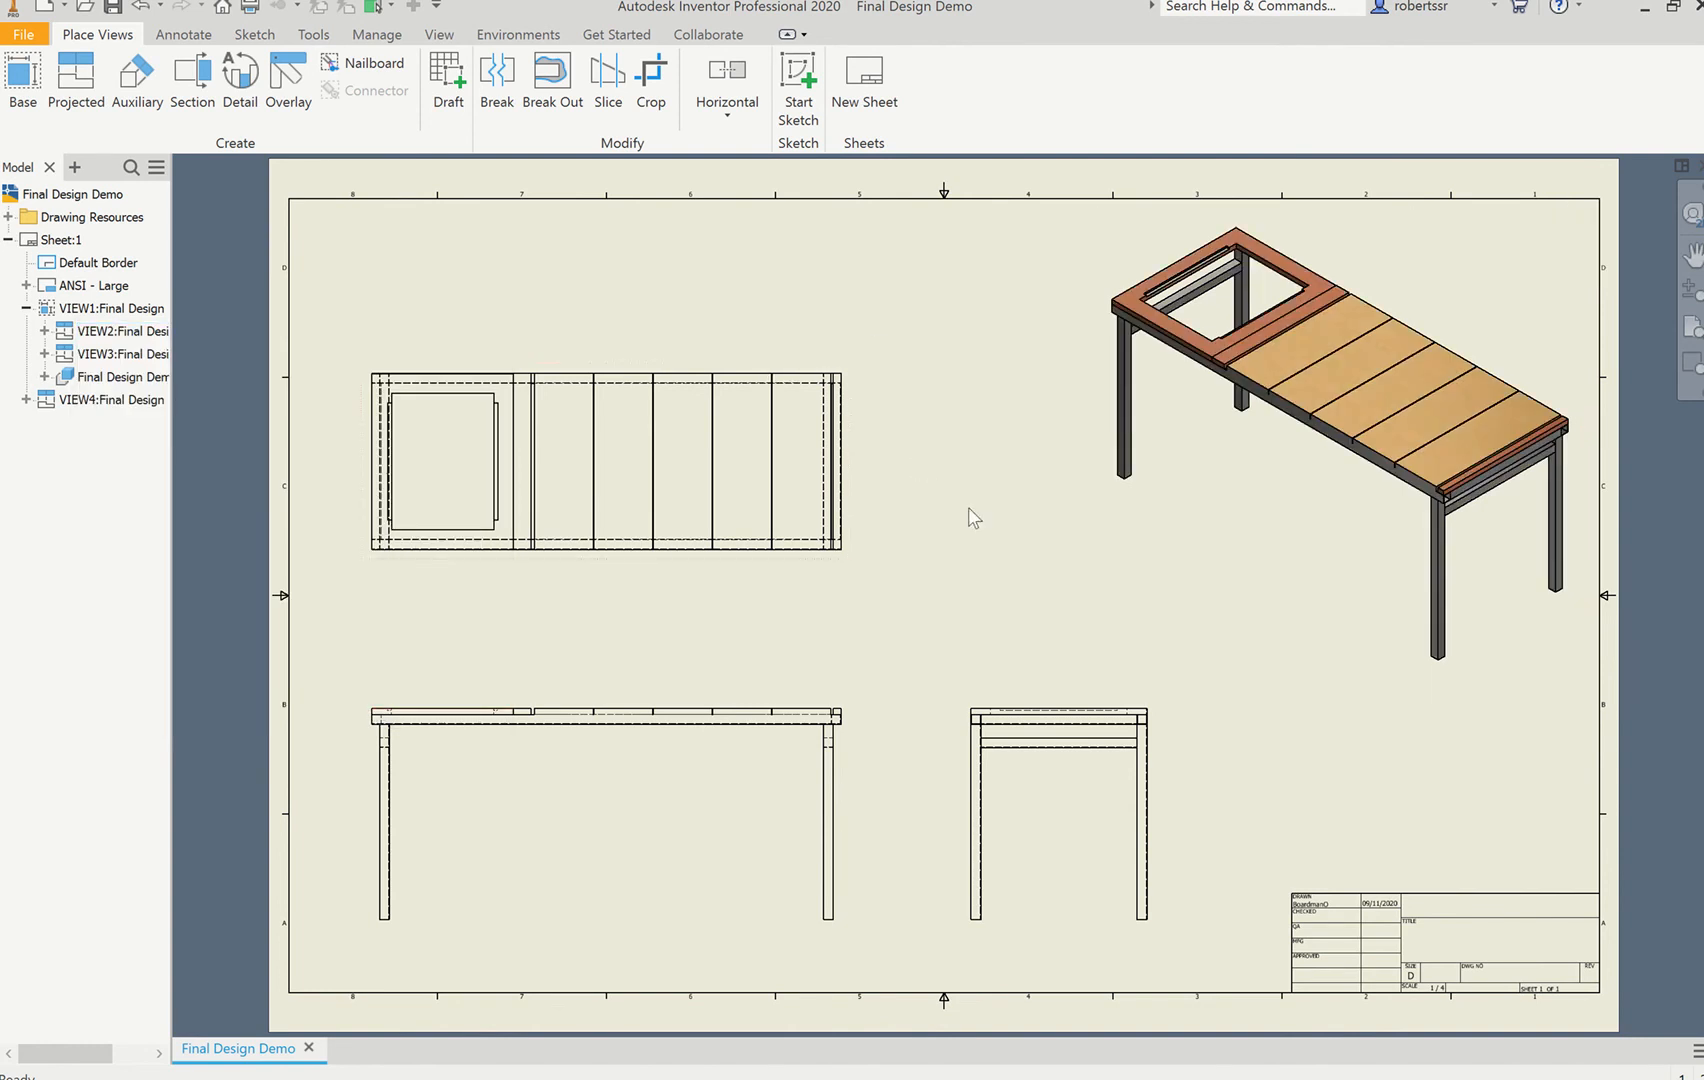
# Step: Dimension the left leg's width in the front view, placing the dimension below the leg
pyautogui.click(1696, 293)
pyautogui.moveTo(968, 551)
pyautogui.mouseDown()
pyautogui.moveTo(964, 574)
pyautogui.moveTo(1187, 430)
pyautogui.moveTo(1347, 293)
pyautogui.mouseUp()
pyautogui.click(1696, 257)
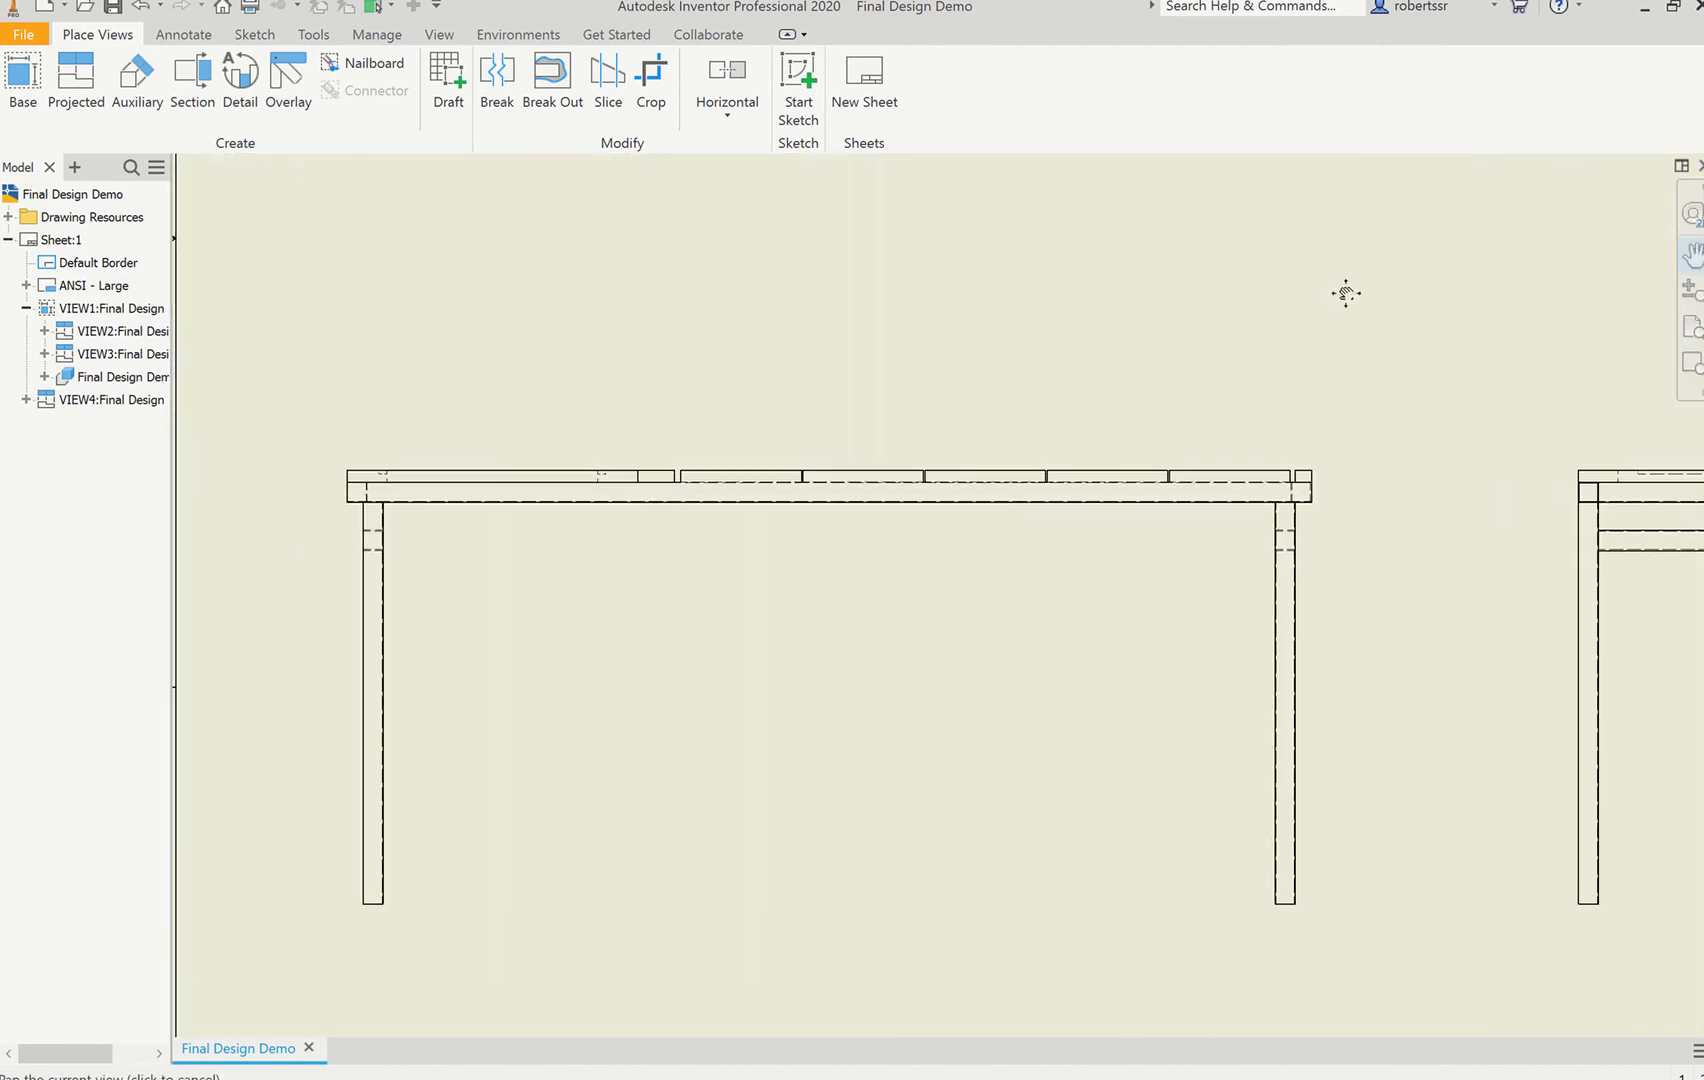
pyautogui.click(195, 37)
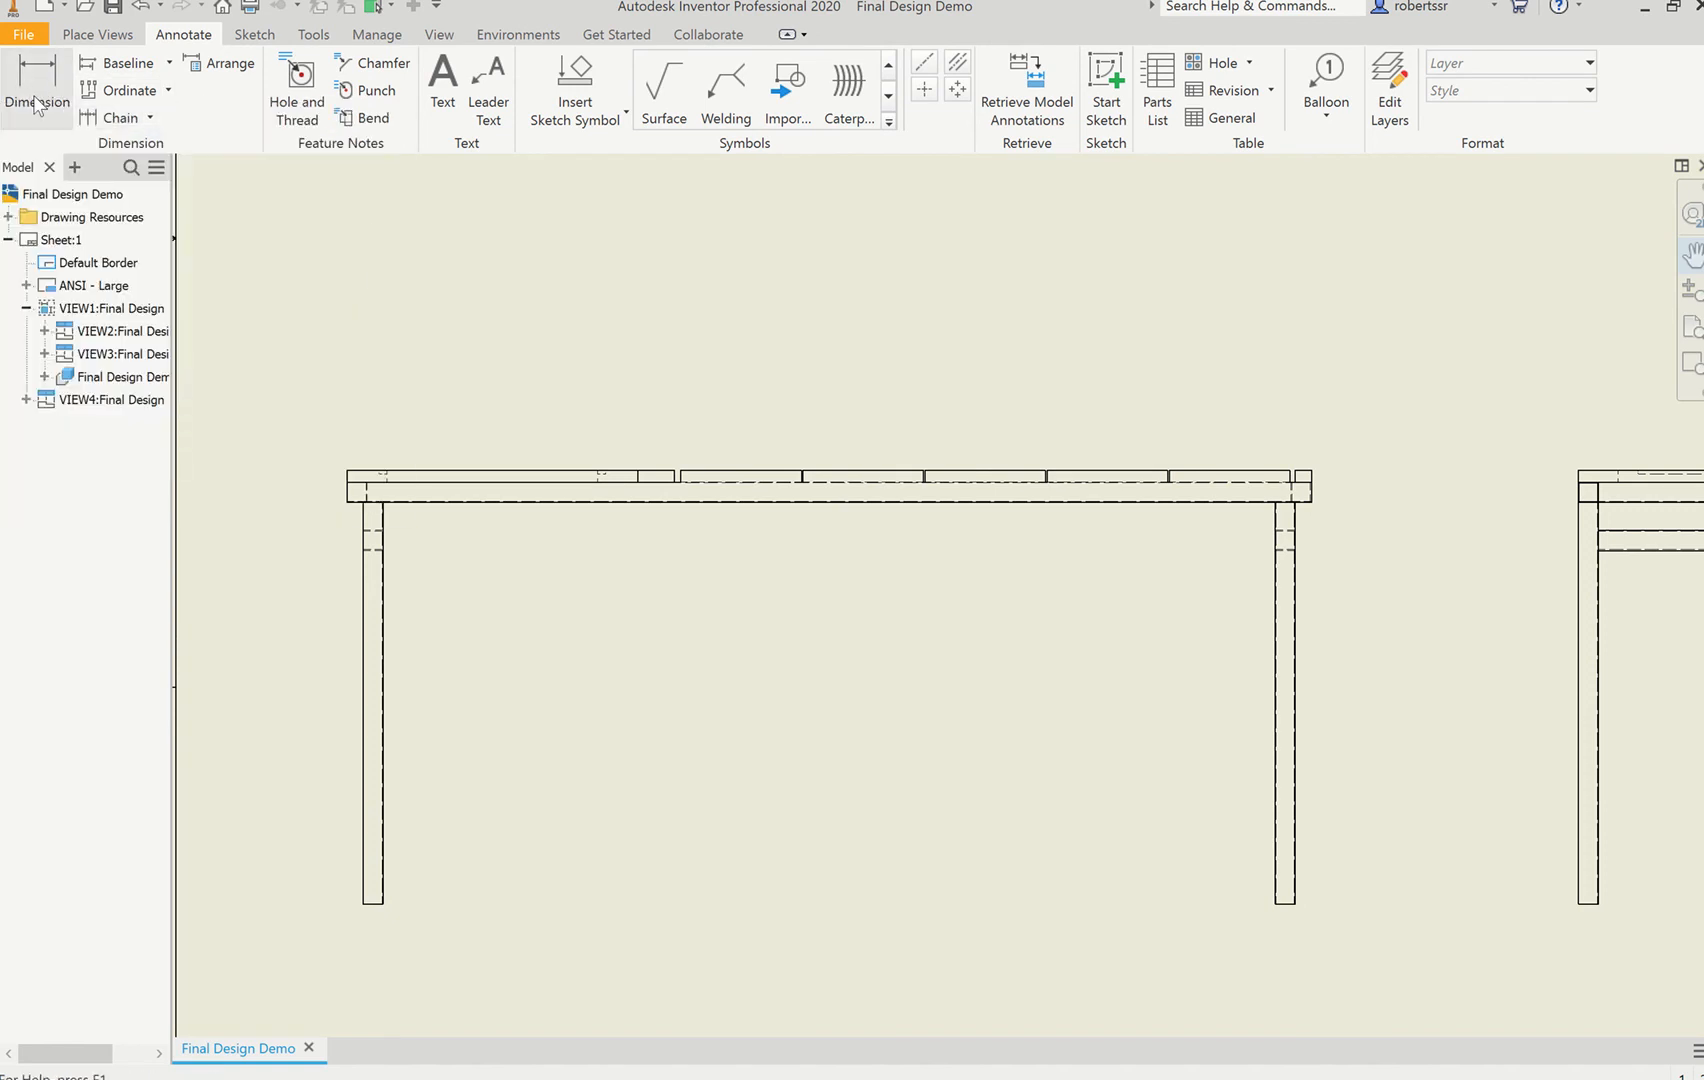
pyautogui.click(1690, 290)
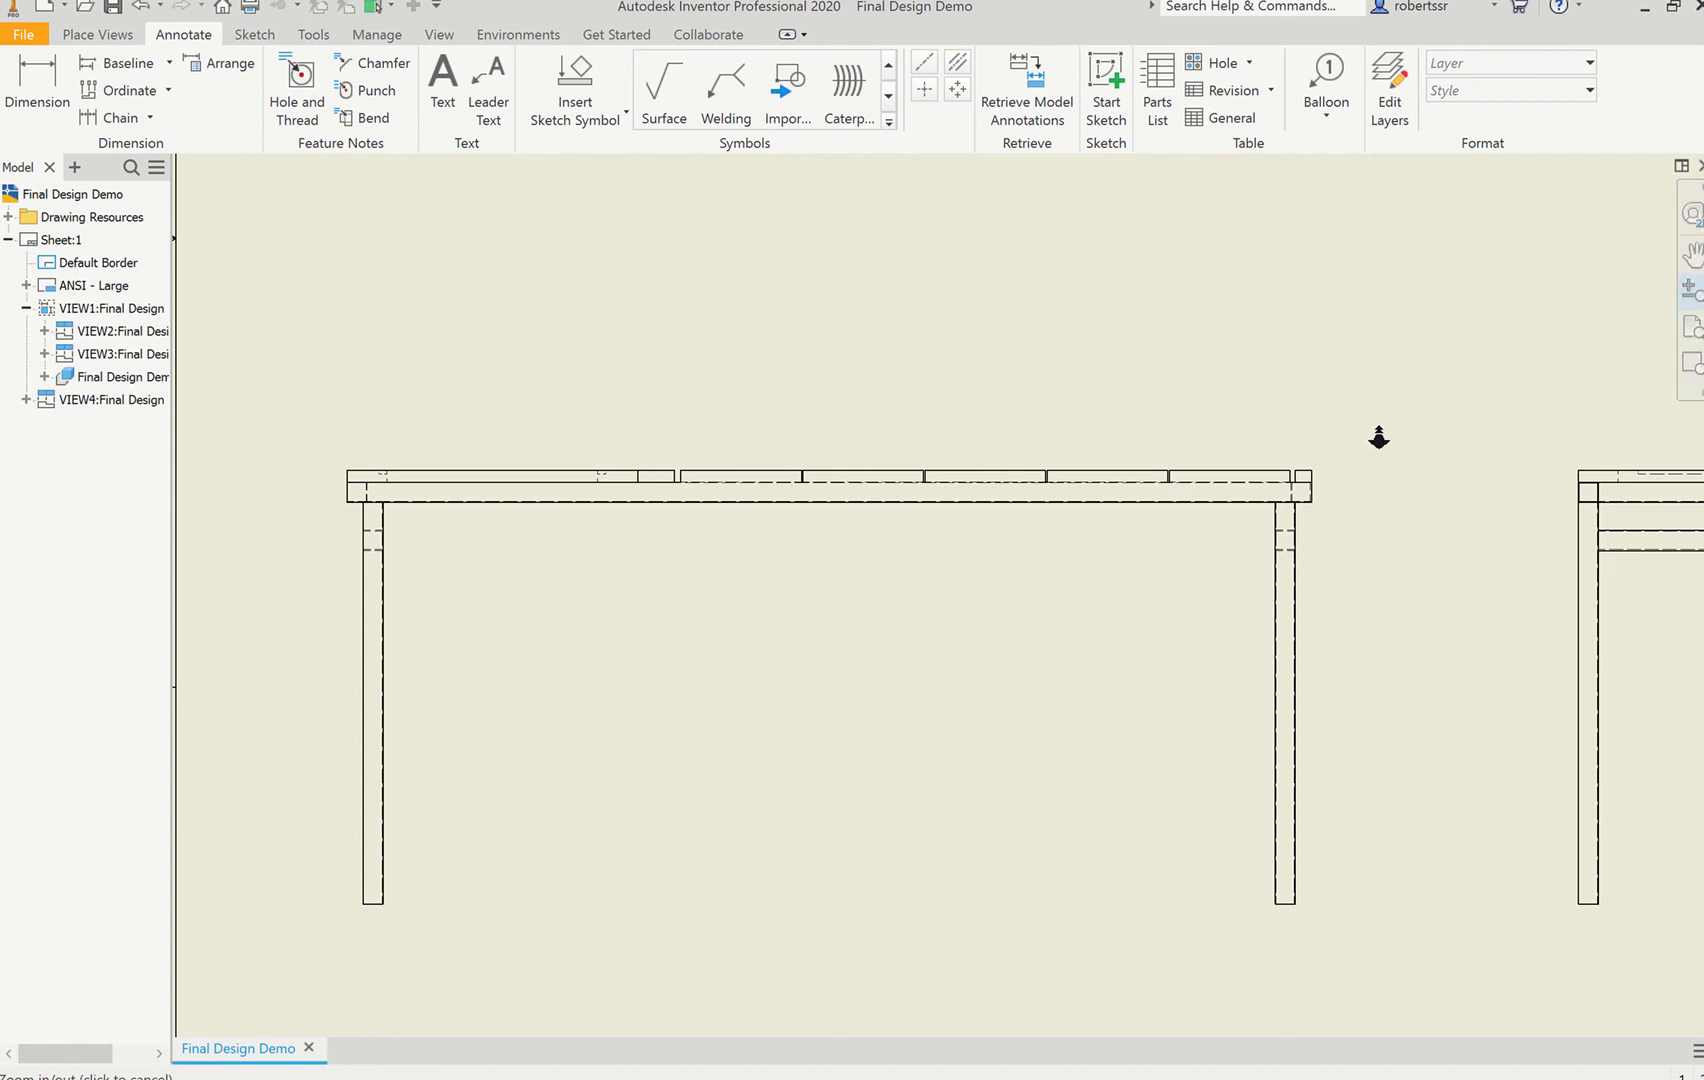
pyautogui.moveTo(1379, 437); pyautogui.dragTo(1358, 388)
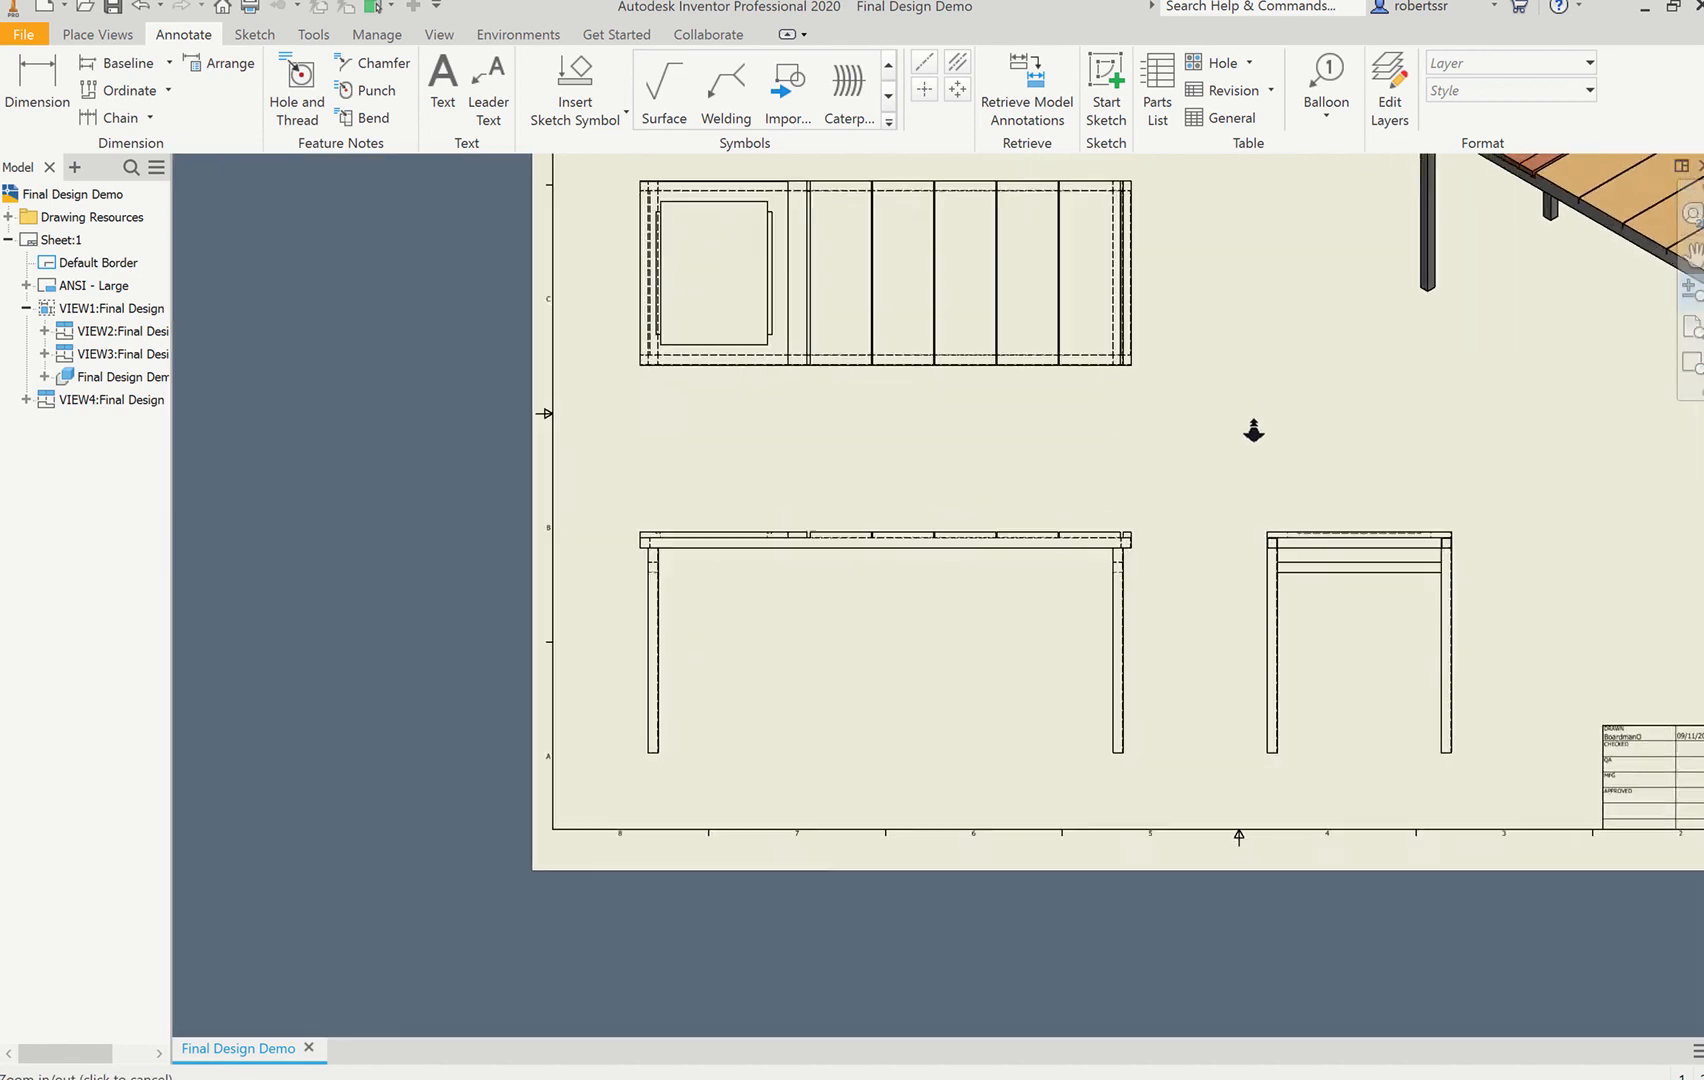
pyautogui.moveTo(1253, 430)
pyautogui.mouseDown()
pyautogui.moveTo(1250, 453)
pyautogui.moveTo(1084, 494)
pyautogui.mouseUp()
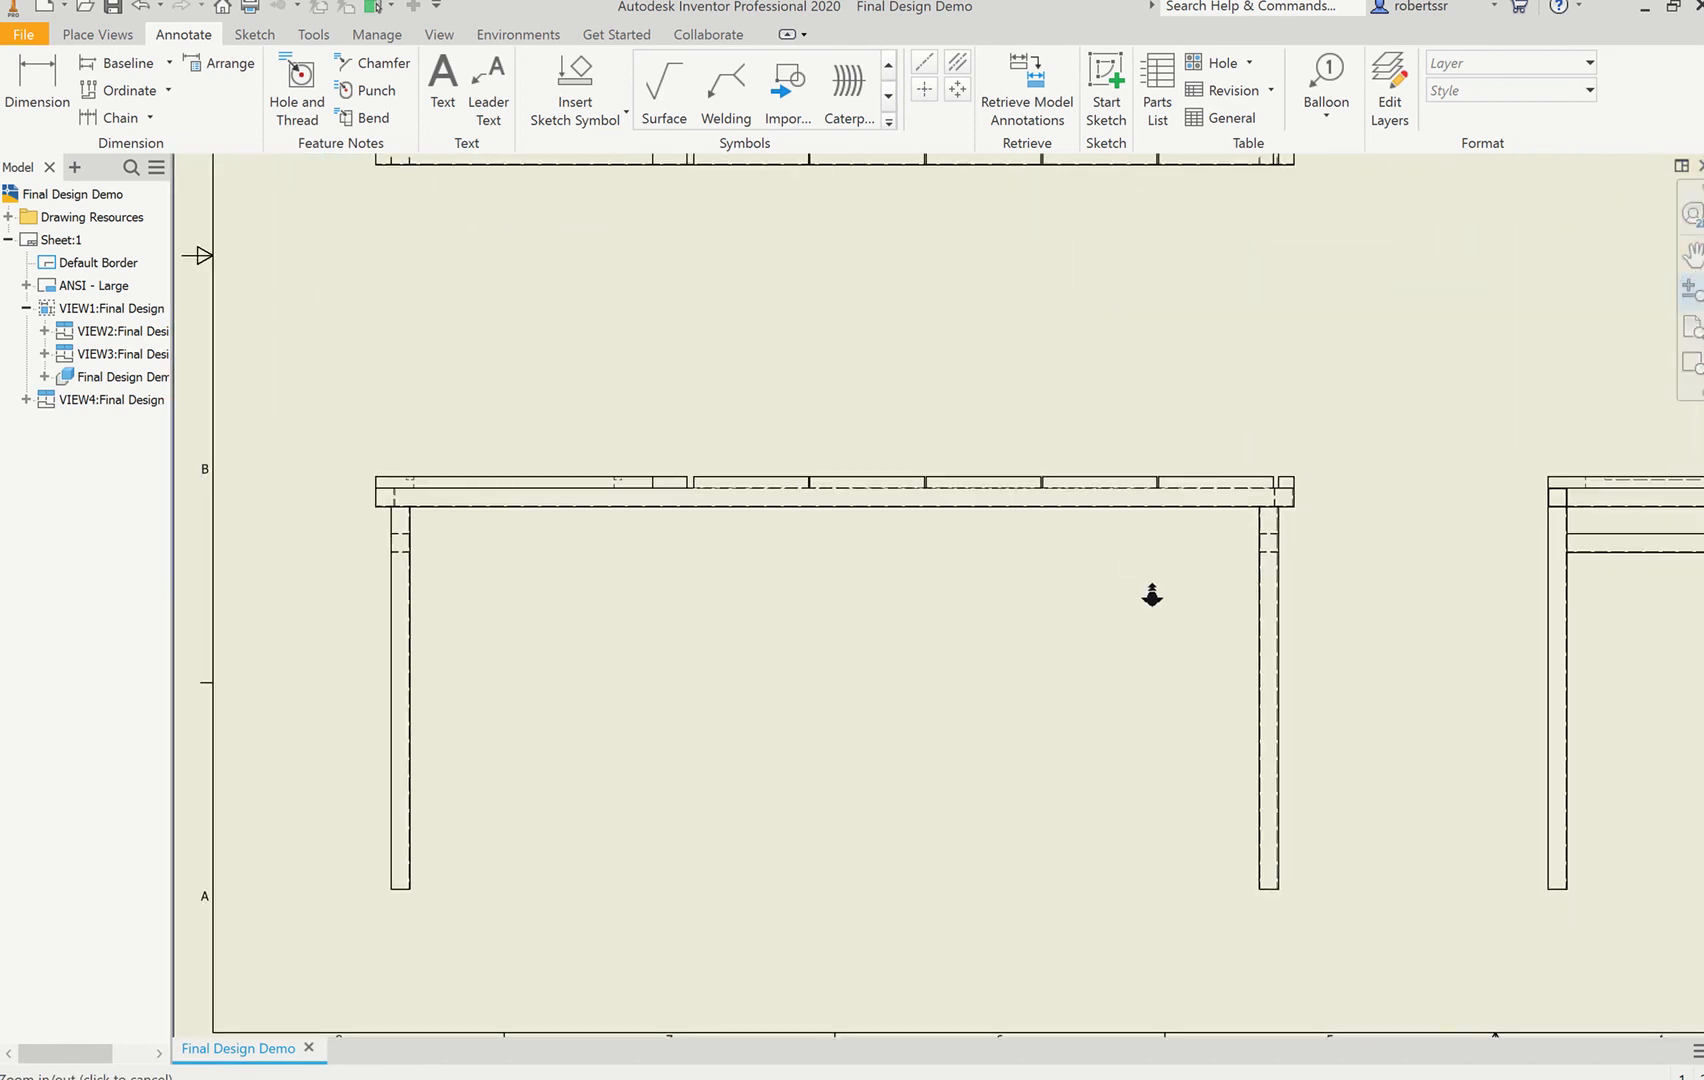
pyautogui.click(37, 95)
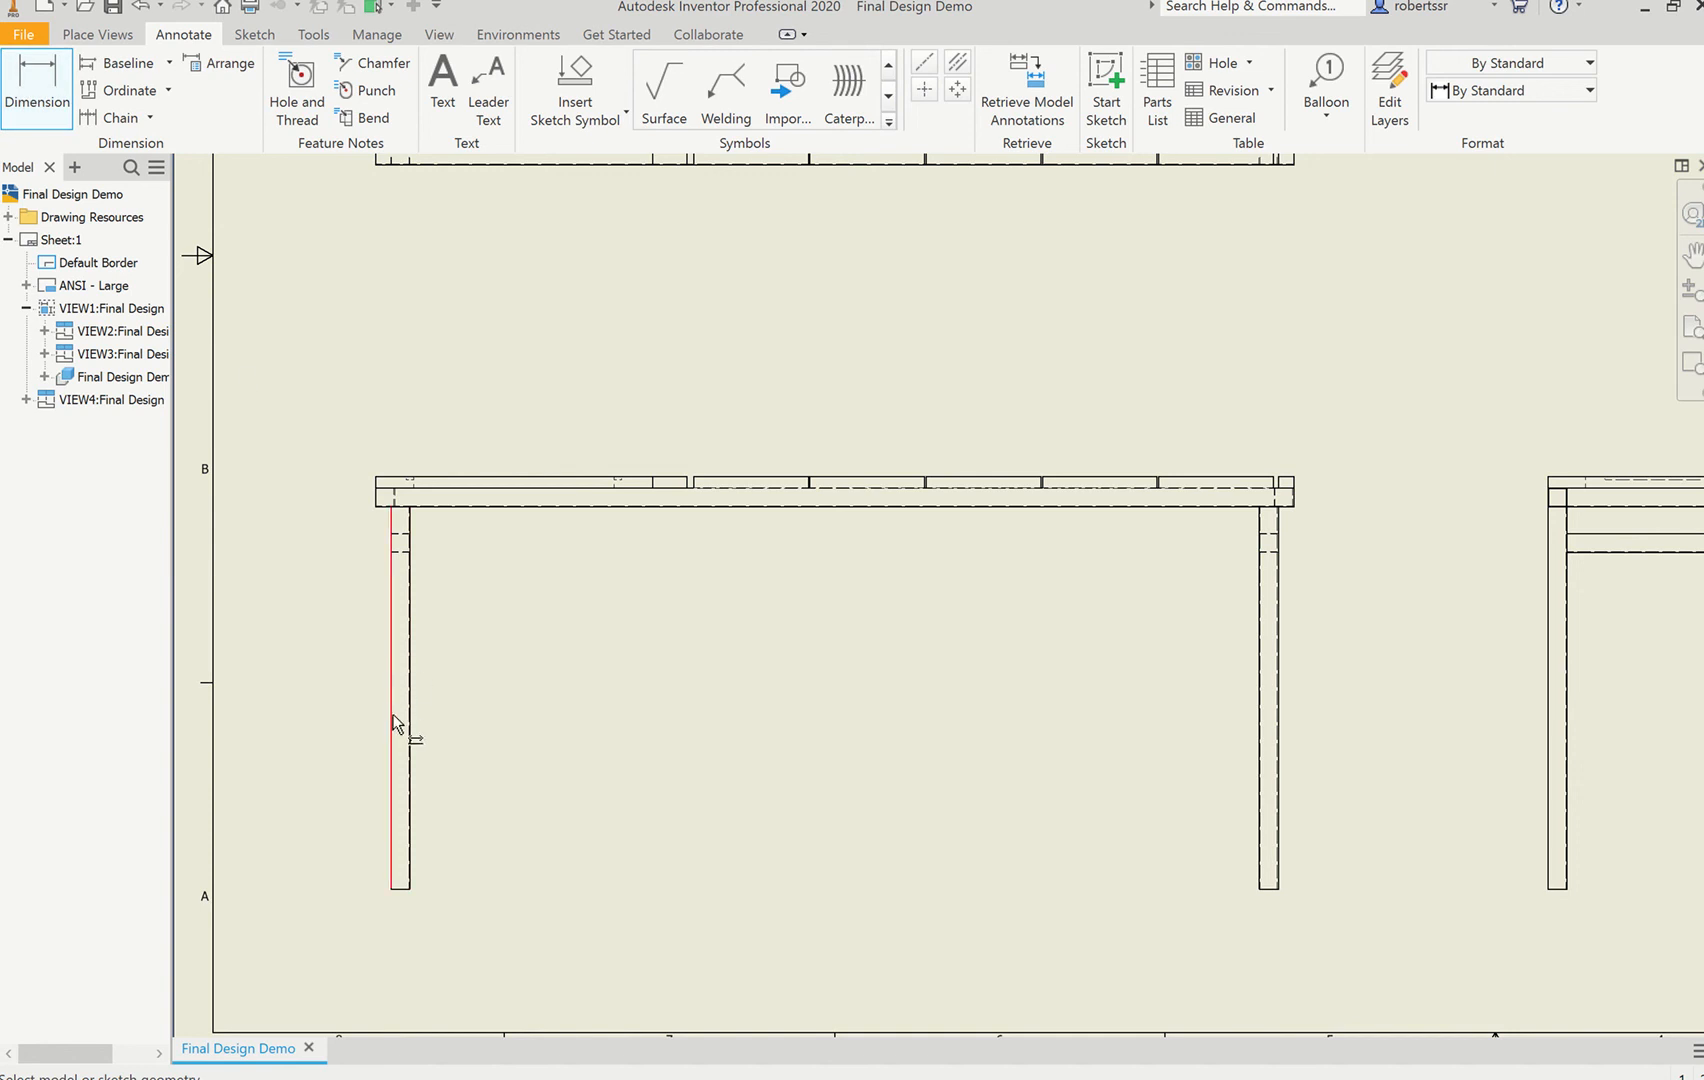
pyautogui.click(390, 820)
pyautogui.click(409, 833)
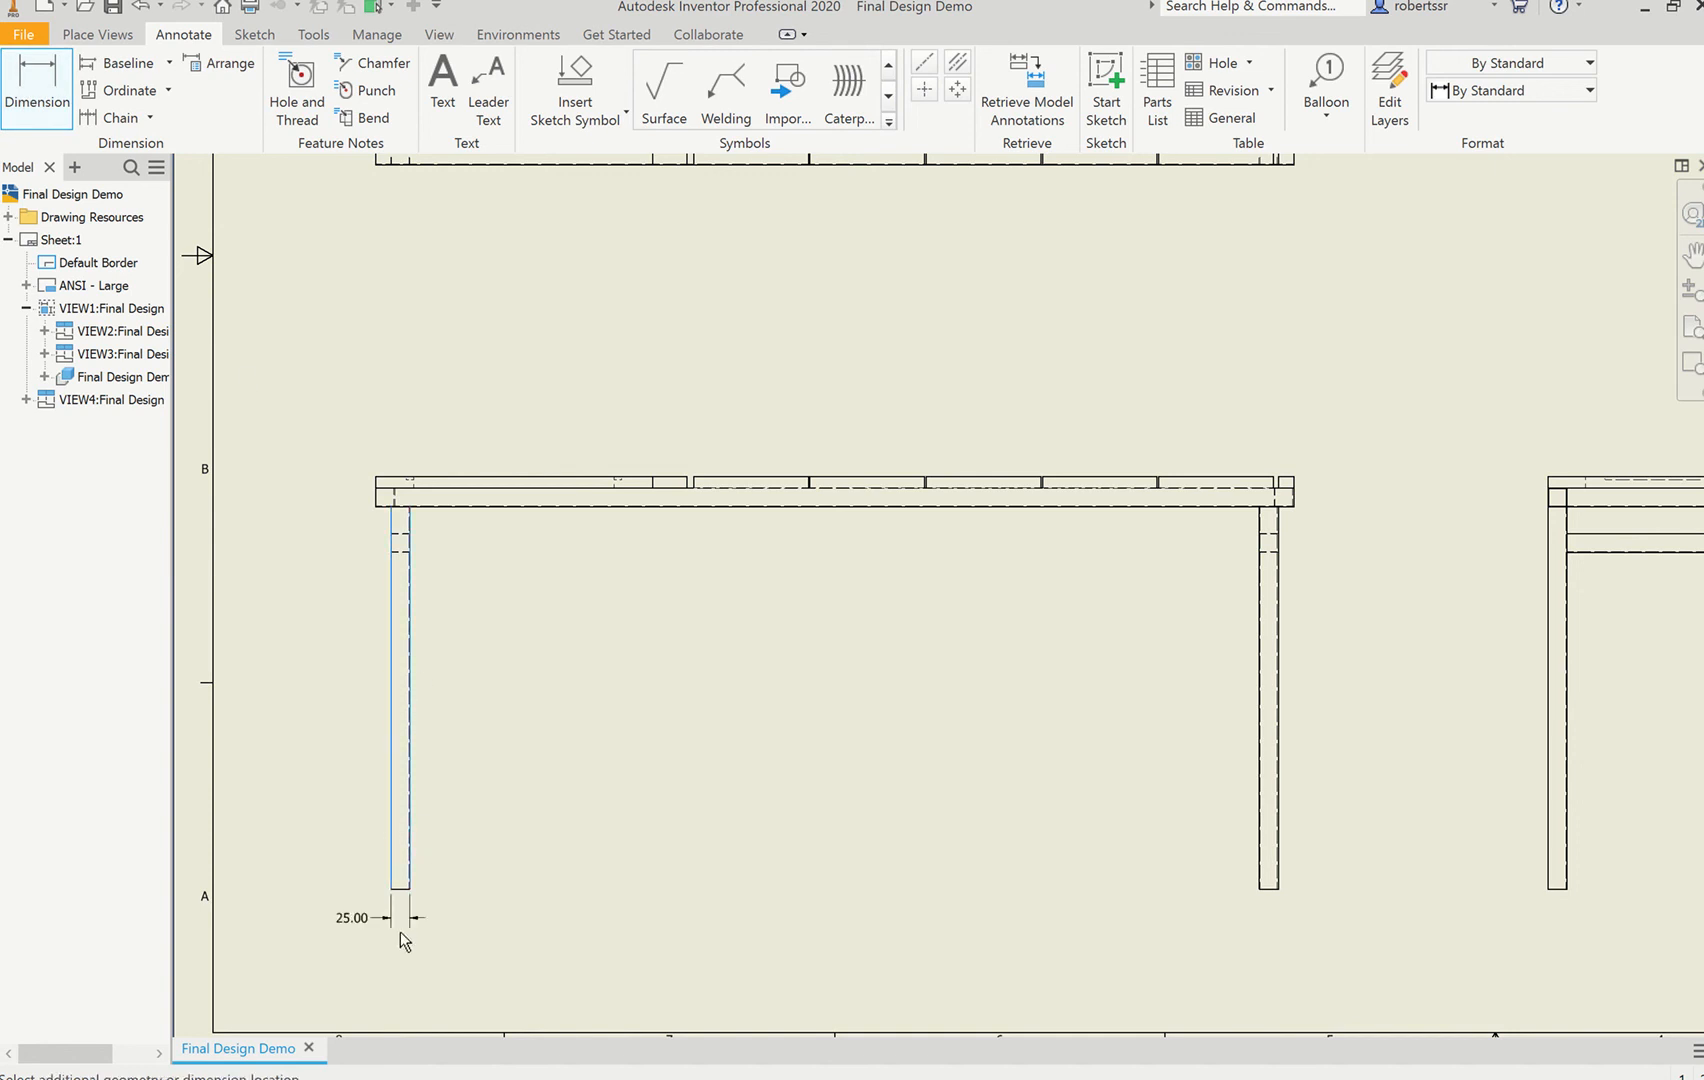
pyautogui.click(843, 771)
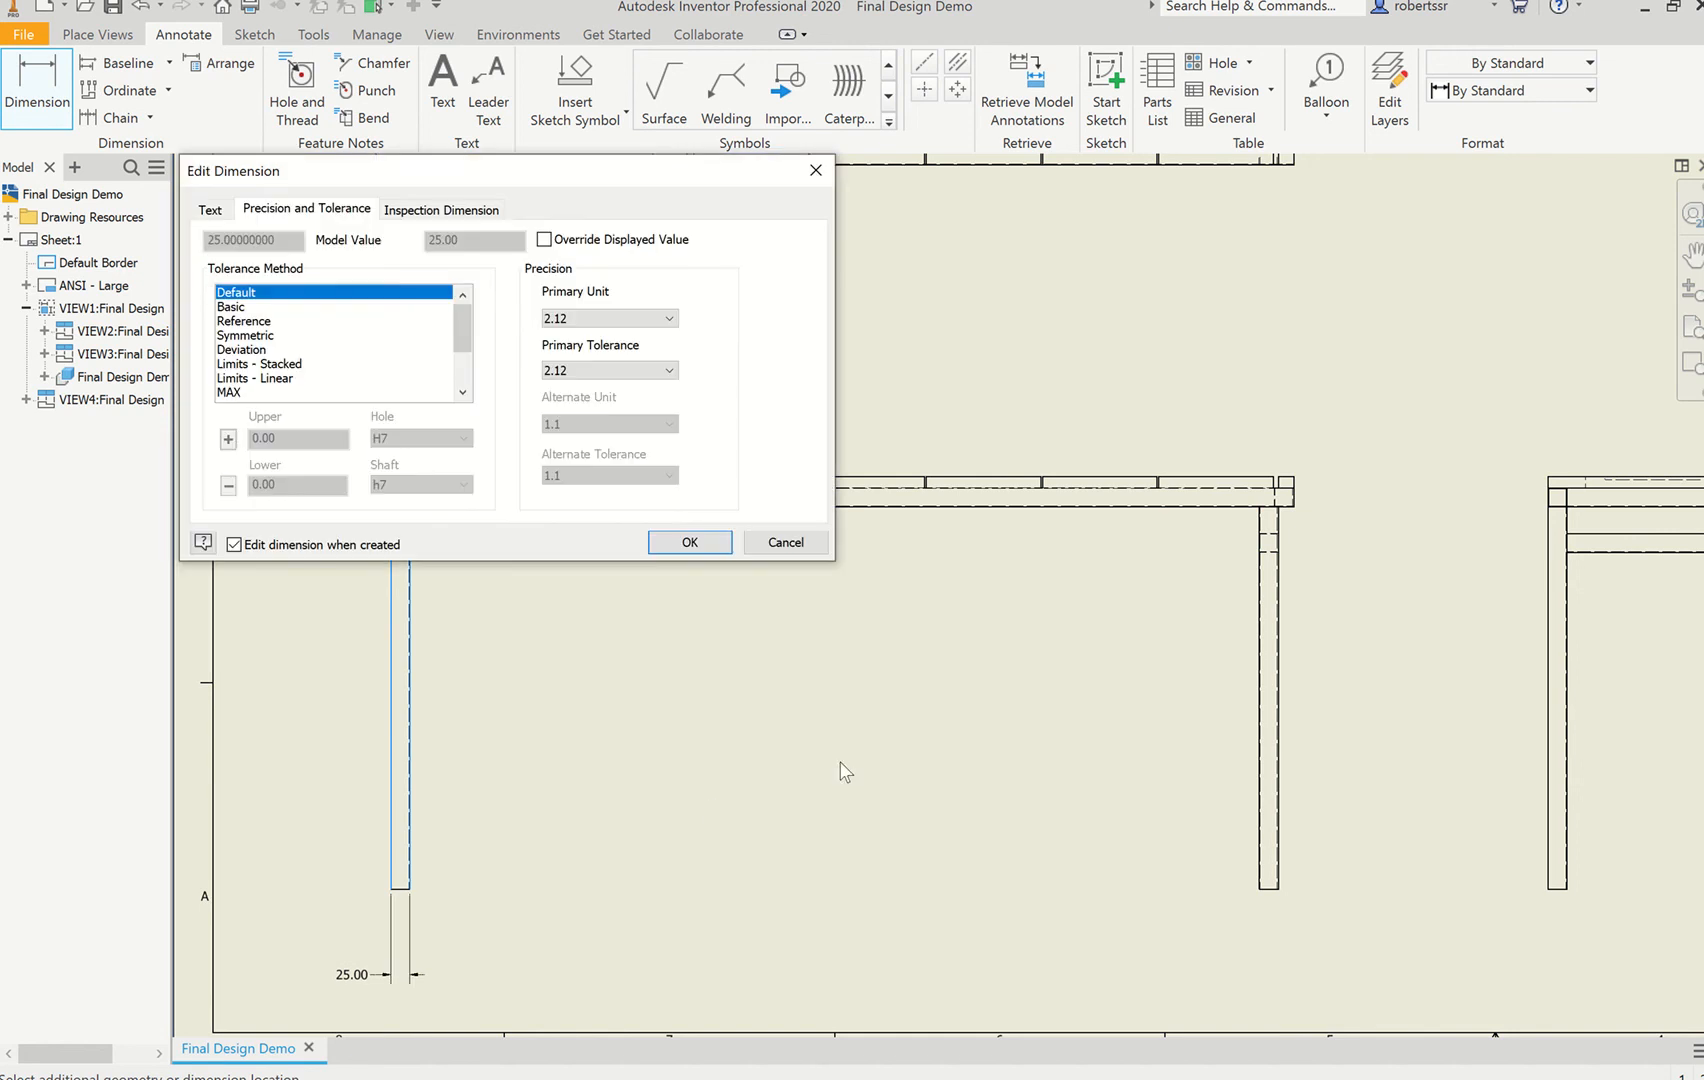
pyautogui.click(689, 543)
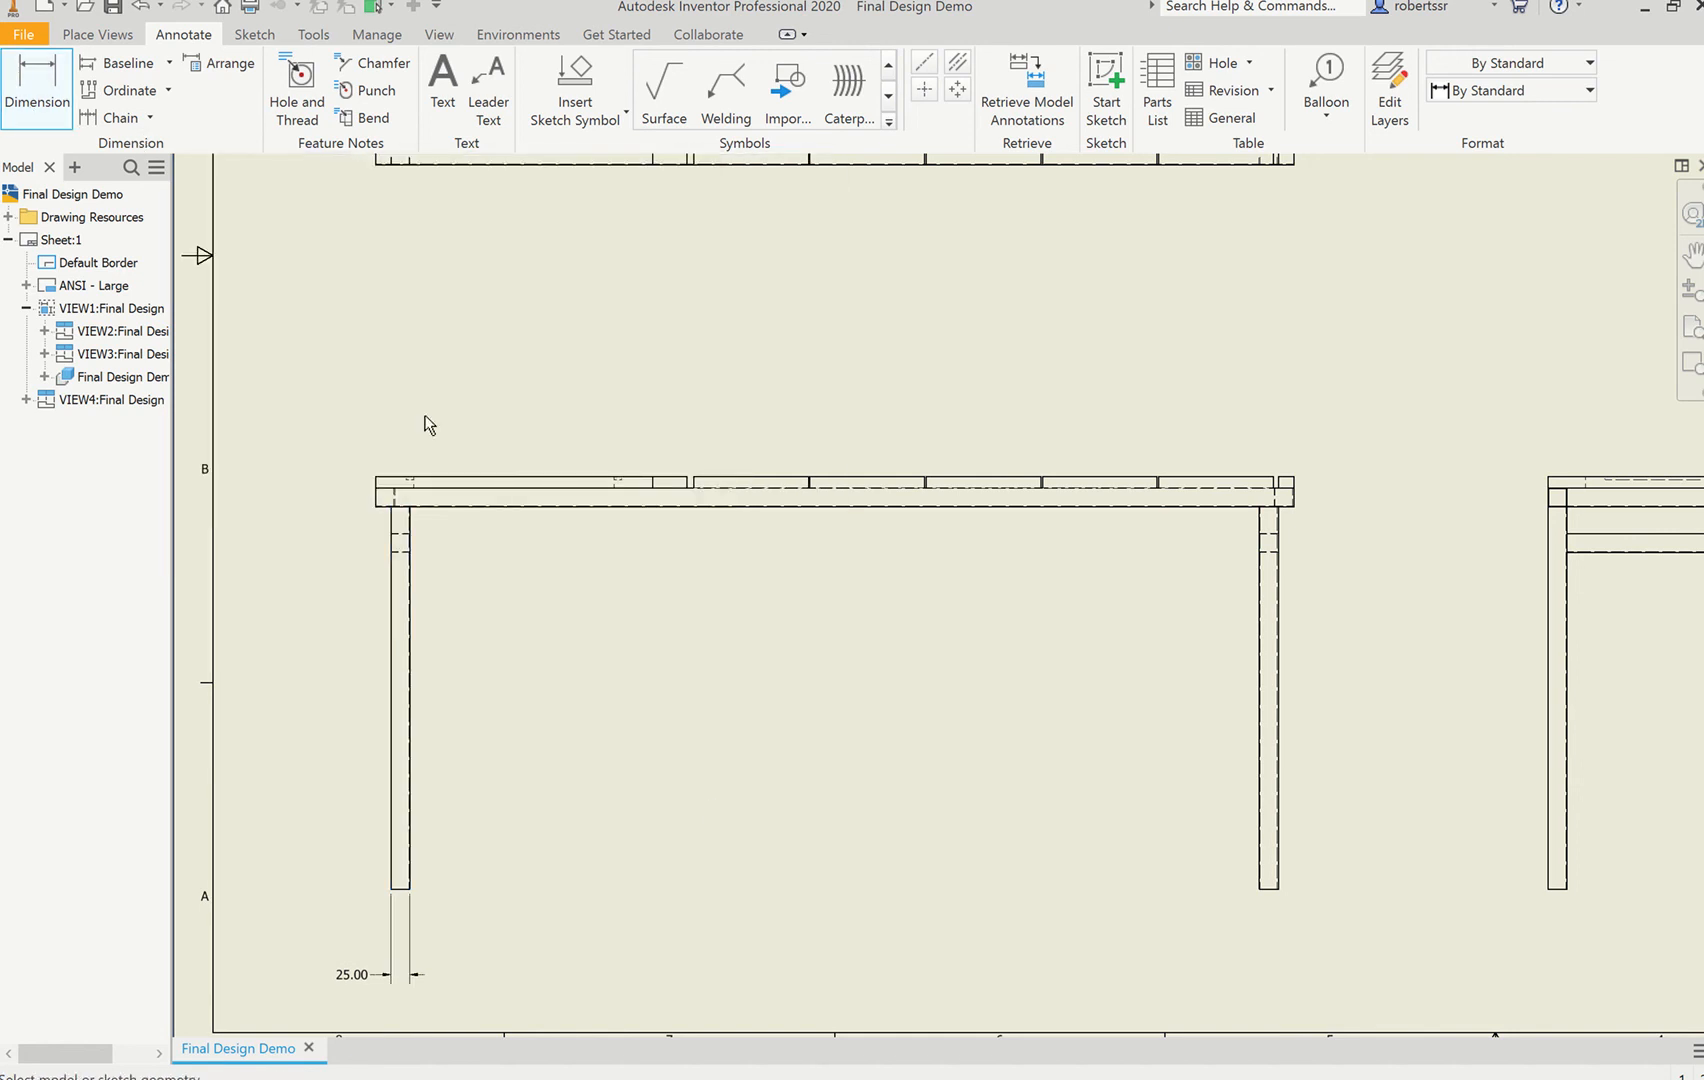
# Step: Dimension the tabletop's total depth including its frame, and the top board's thickness, at the left end of the front view
pyautogui.click(456, 478)
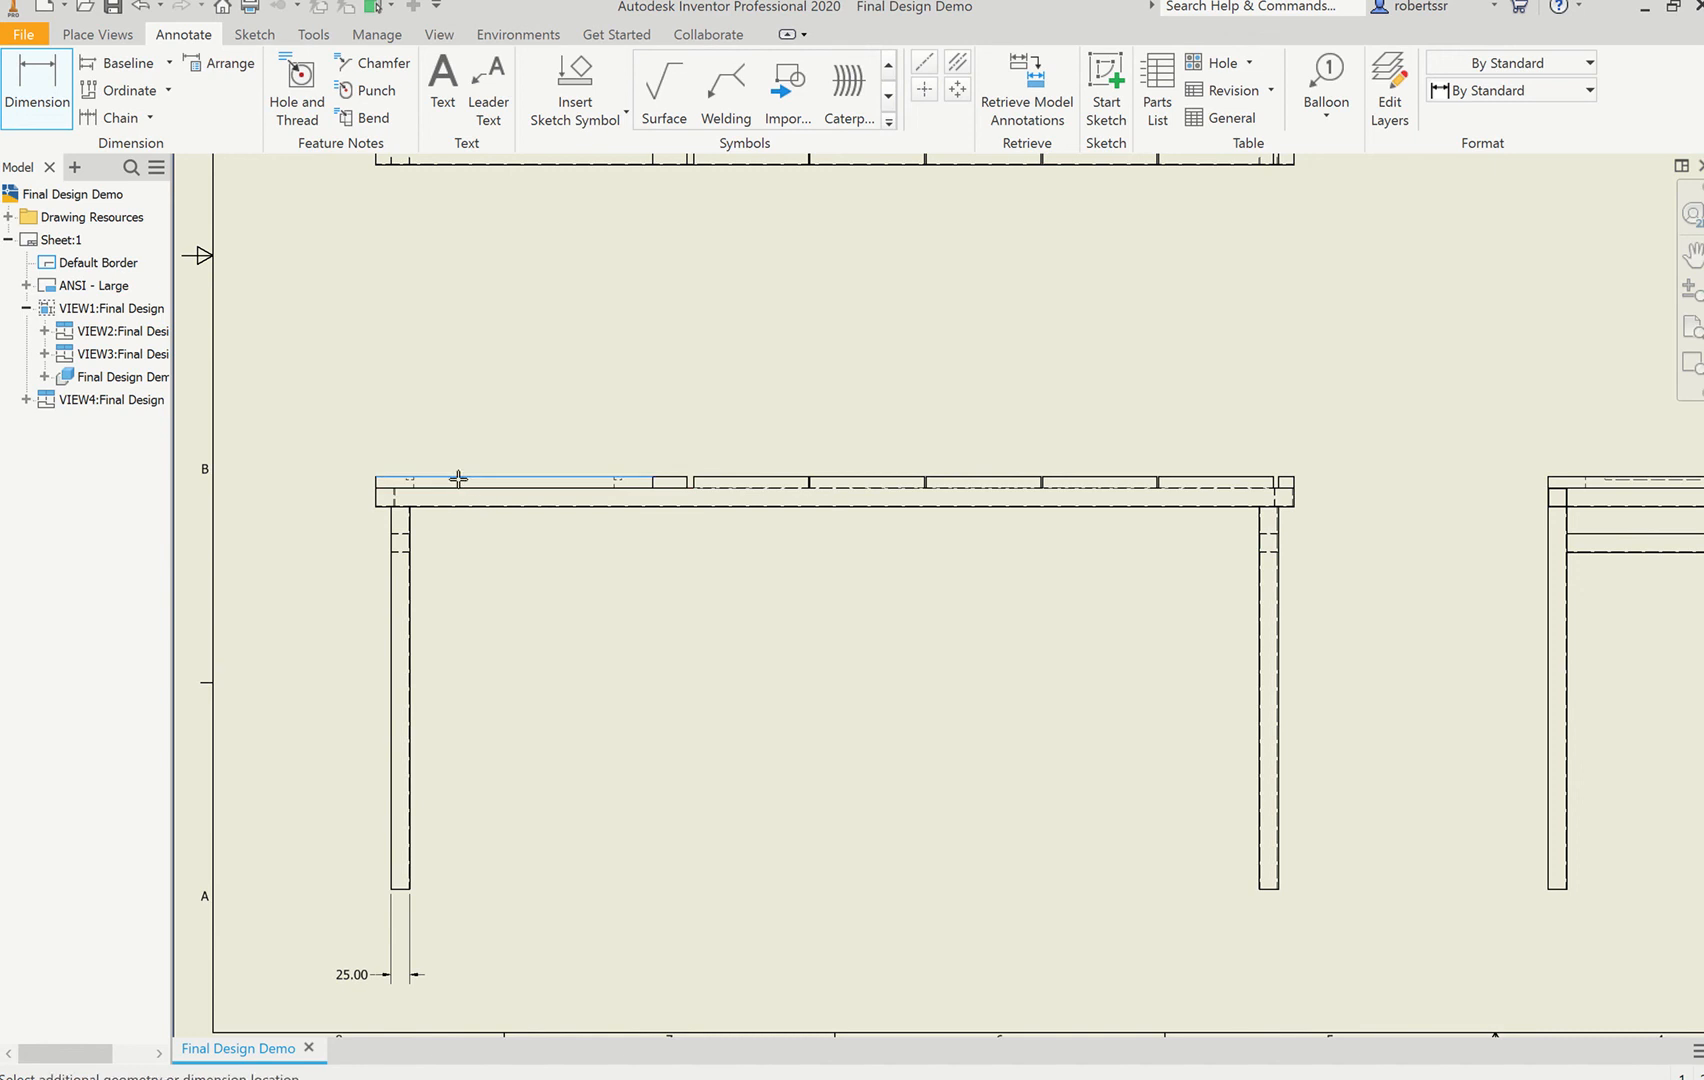
pyautogui.click(450, 506)
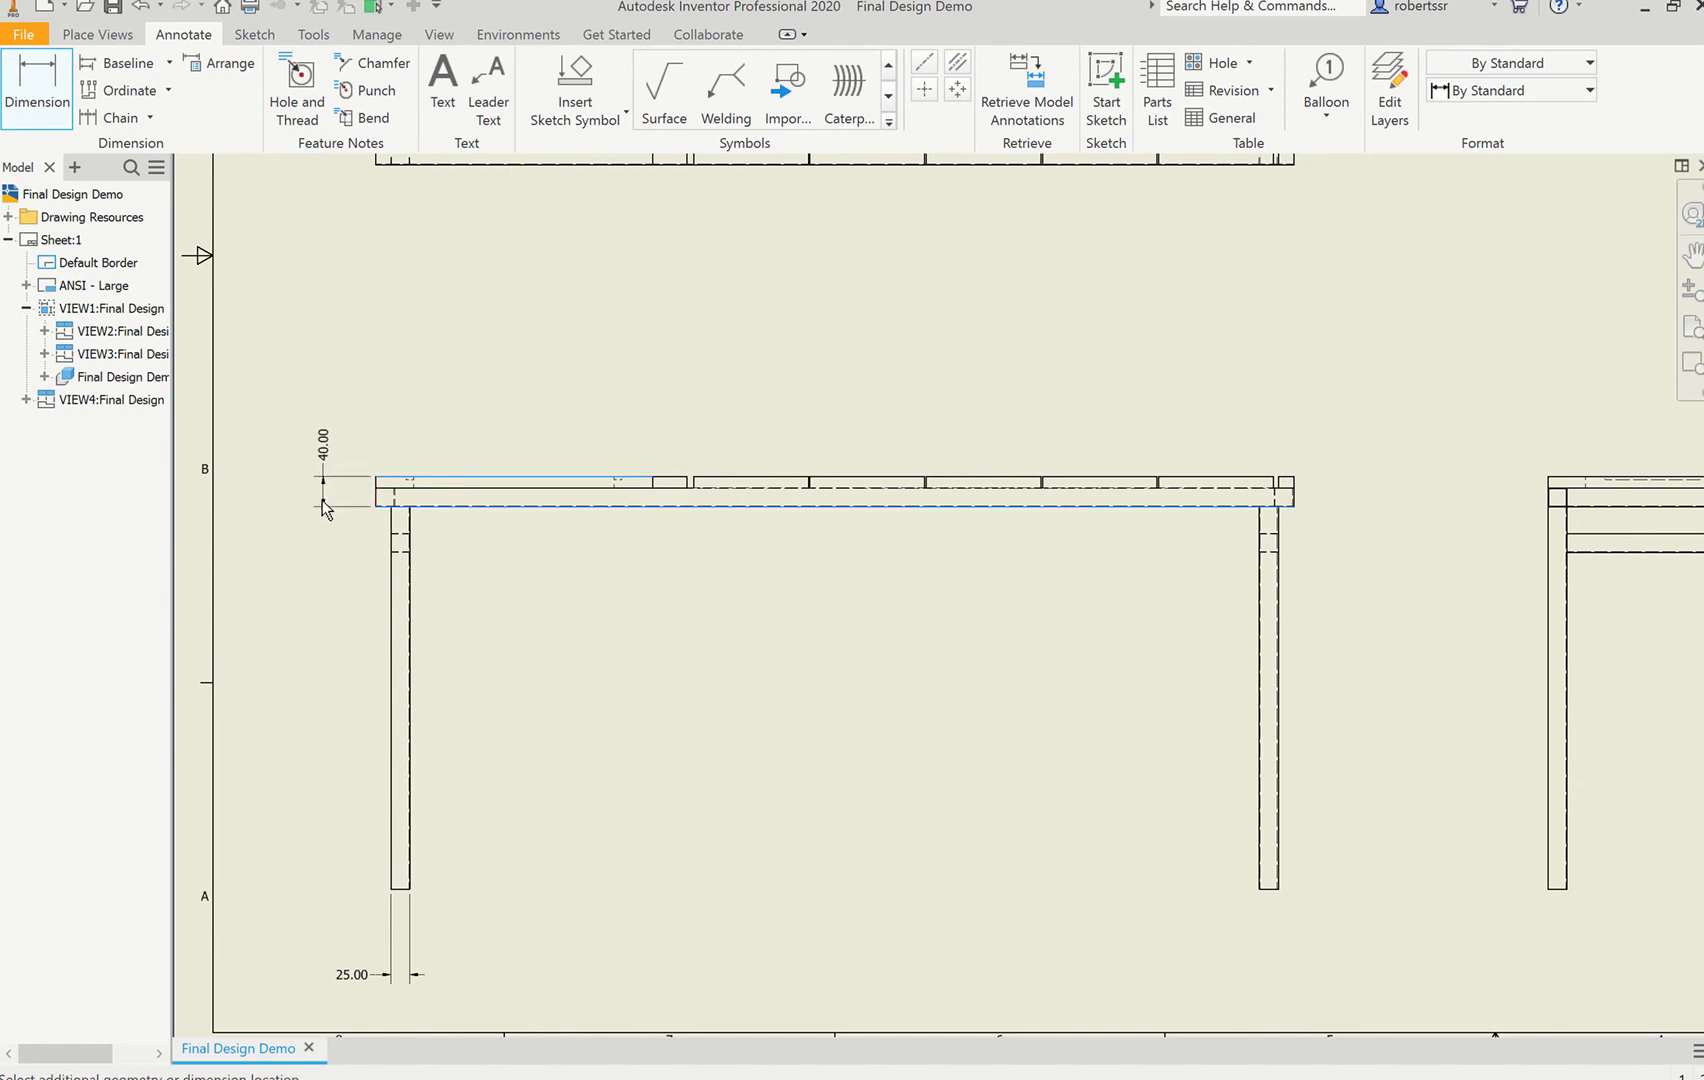
pyautogui.click(680, 541)
pyautogui.click(456, 481)
pyautogui.click(272, 490)
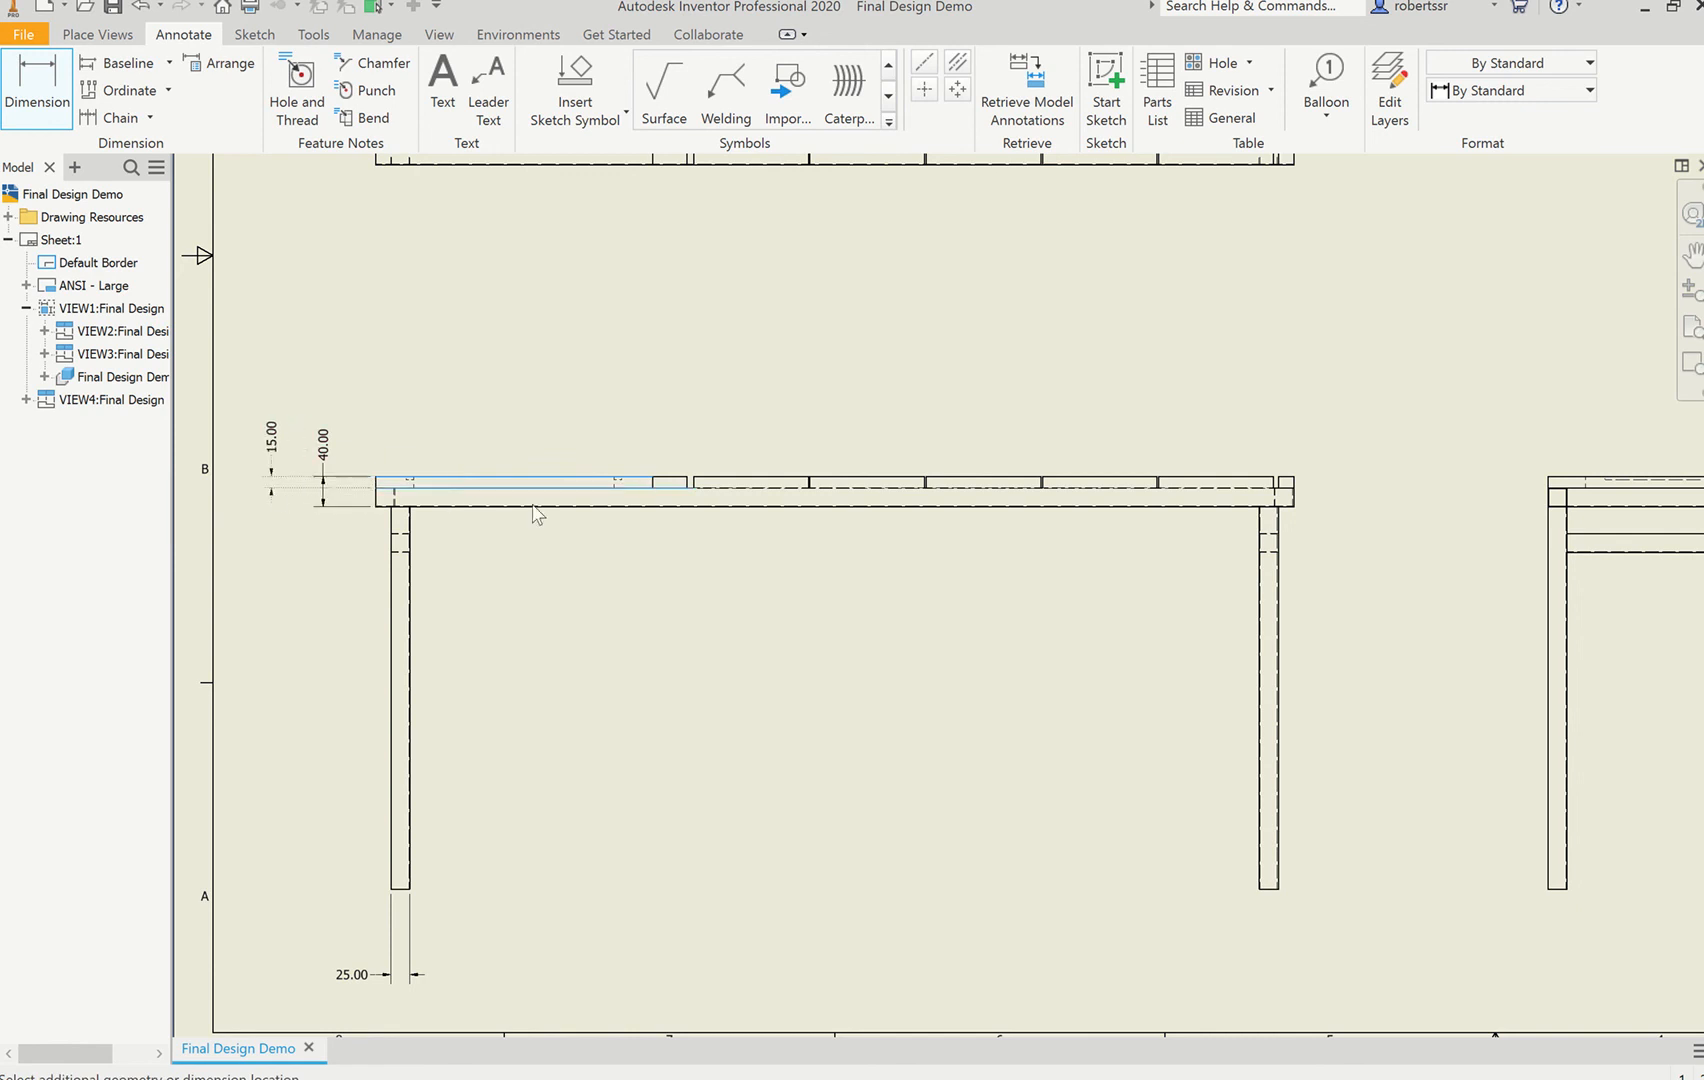
pyautogui.click(688, 541)
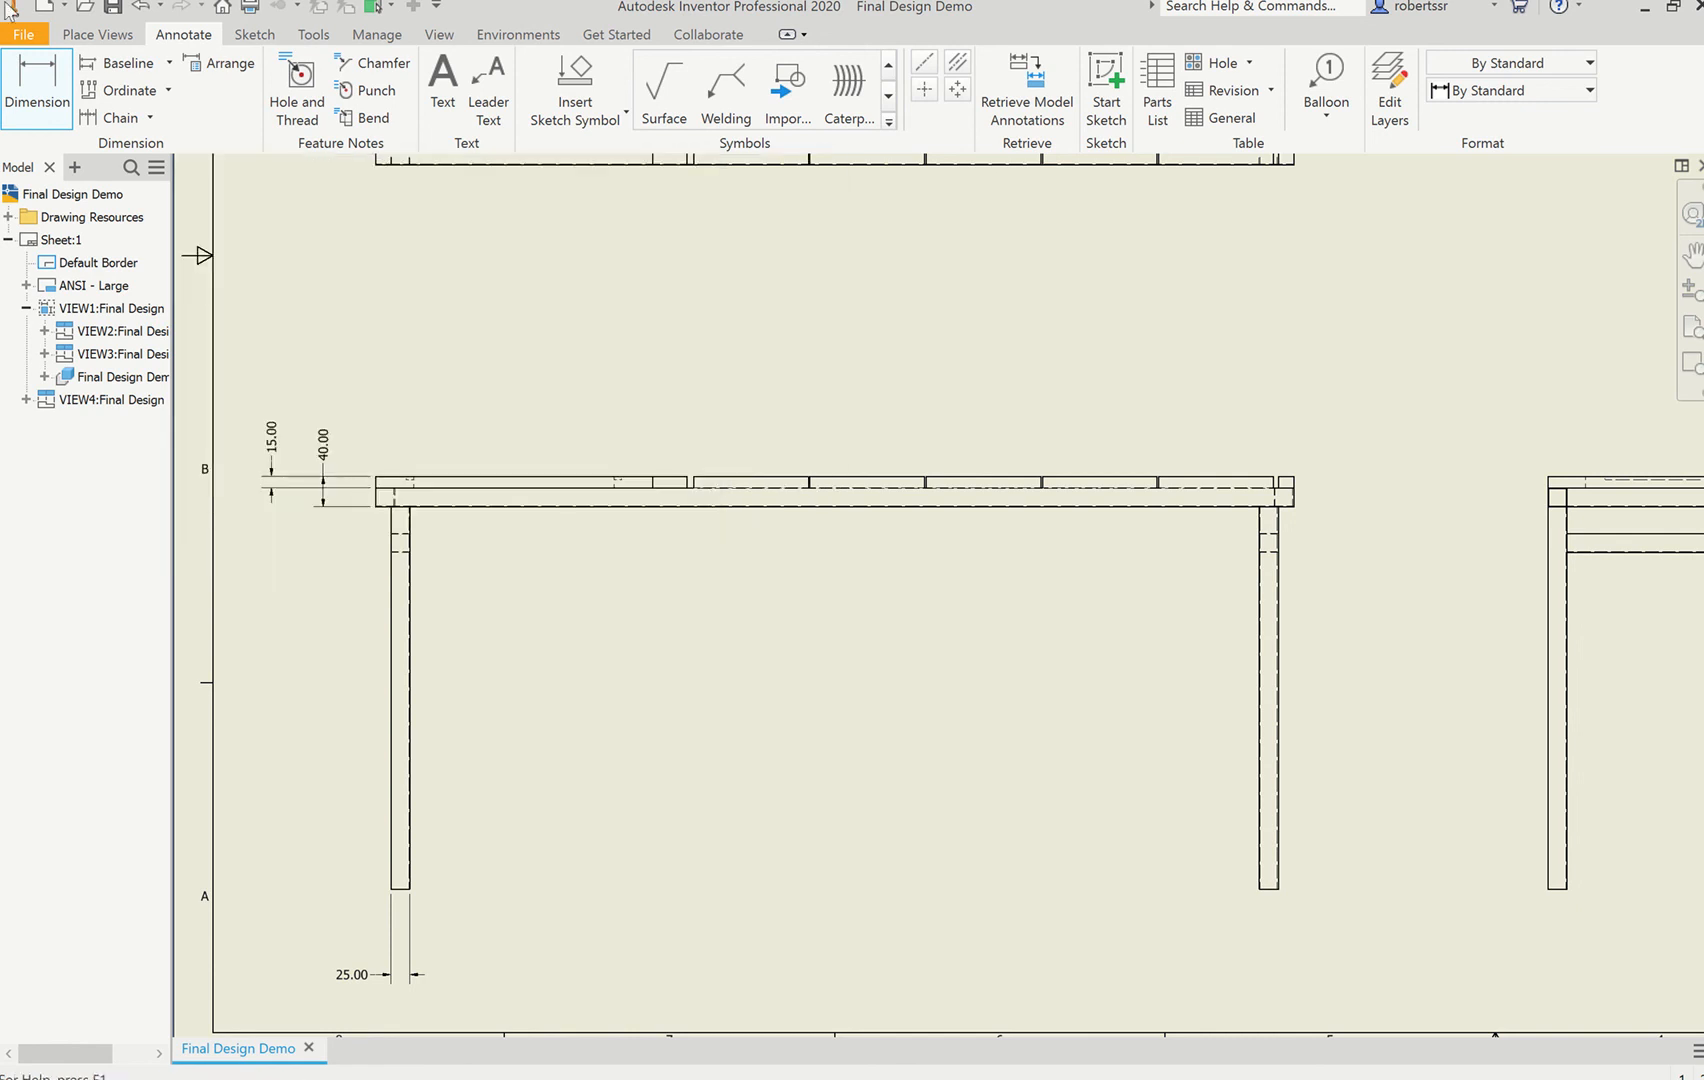
# Step: Dimension the table's overall length in the front view, placing the dimension above the tabletop
pyautogui.click(47, 85)
pyautogui.click(379, 479)
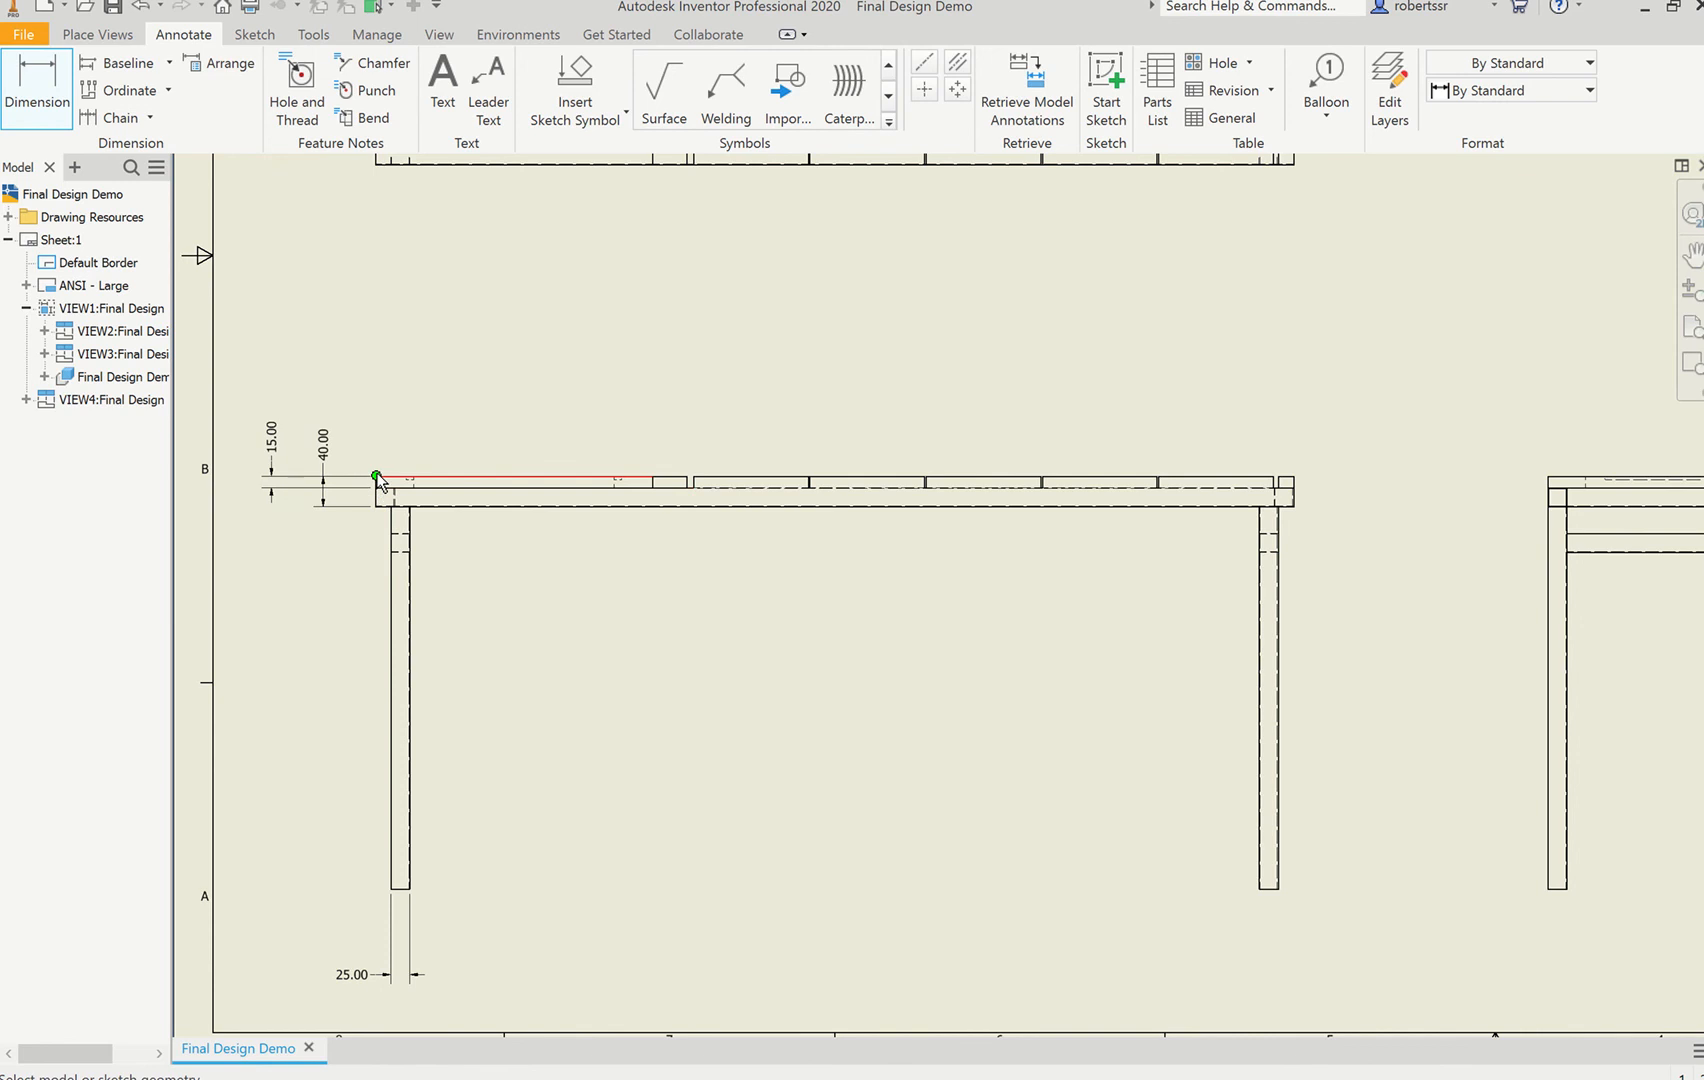
pyautogui.click(1292, 484)
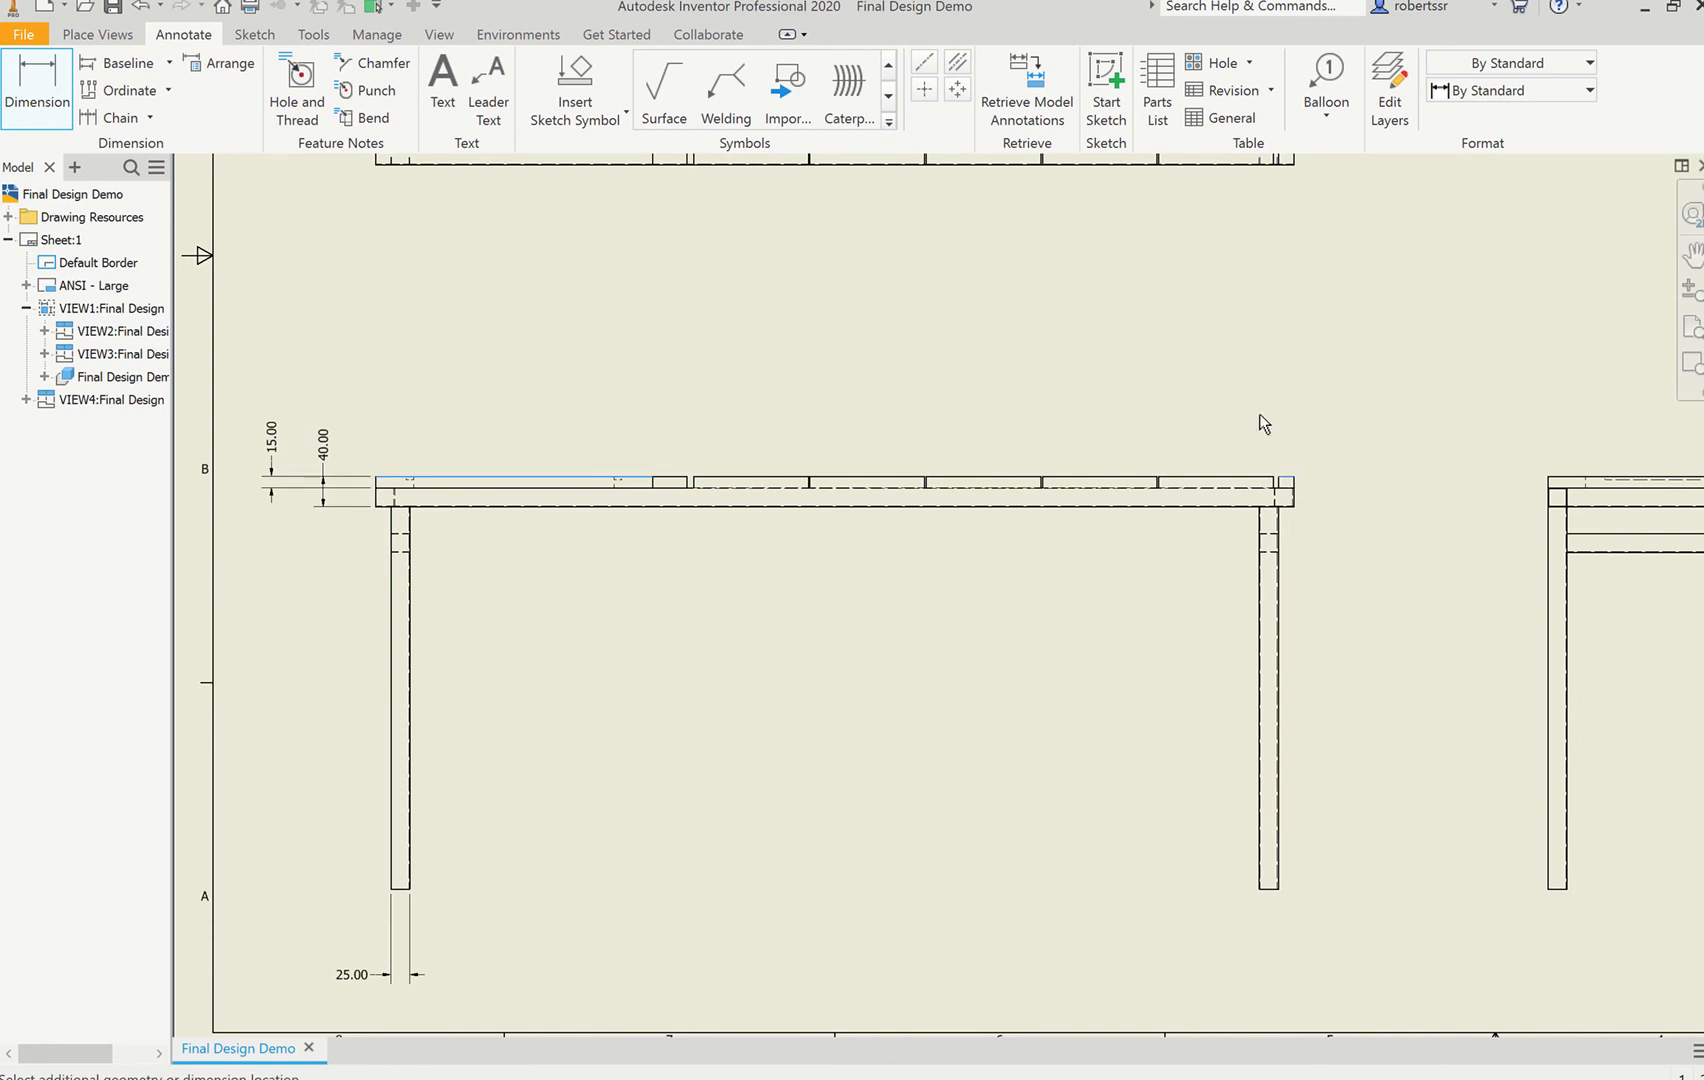
pyautogui.click(817, 585)
pyautogui.click(684, 540)
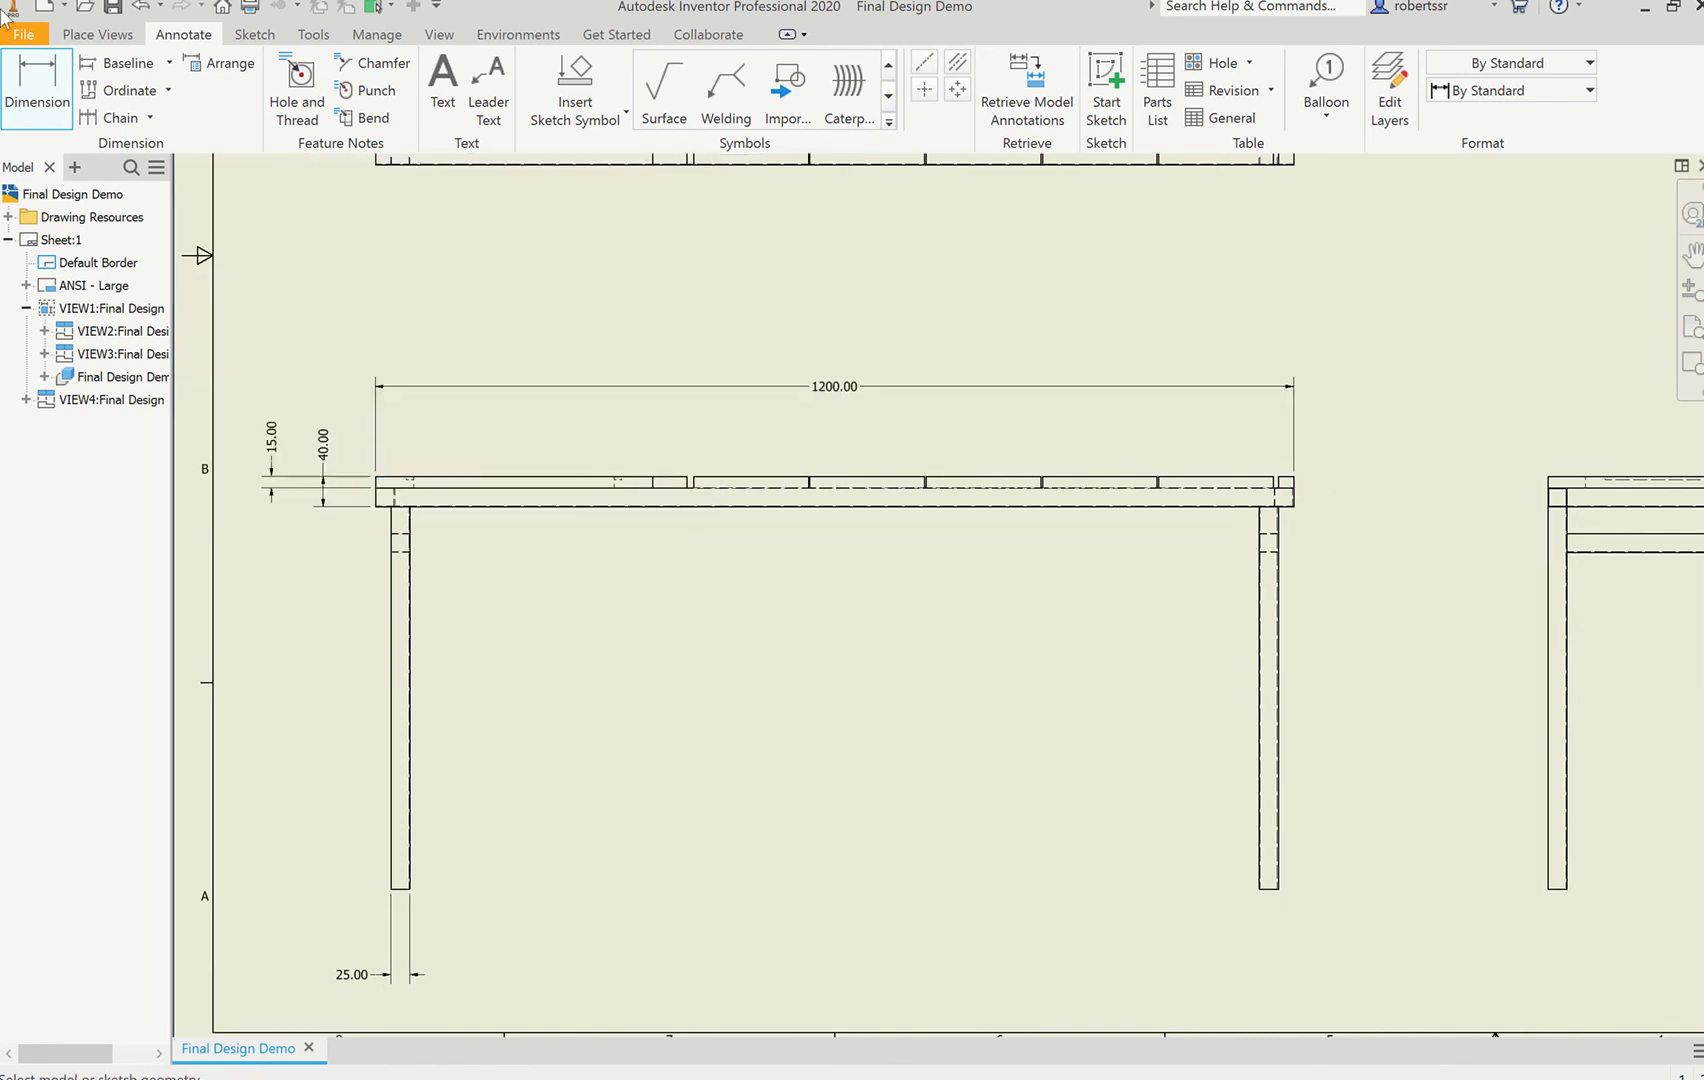
# Step: Dimension the table's overall height in the side view, from the tabletop's upper edge to the leg's foot, placing it beside the right leg
pyautogui.click(35, 89)
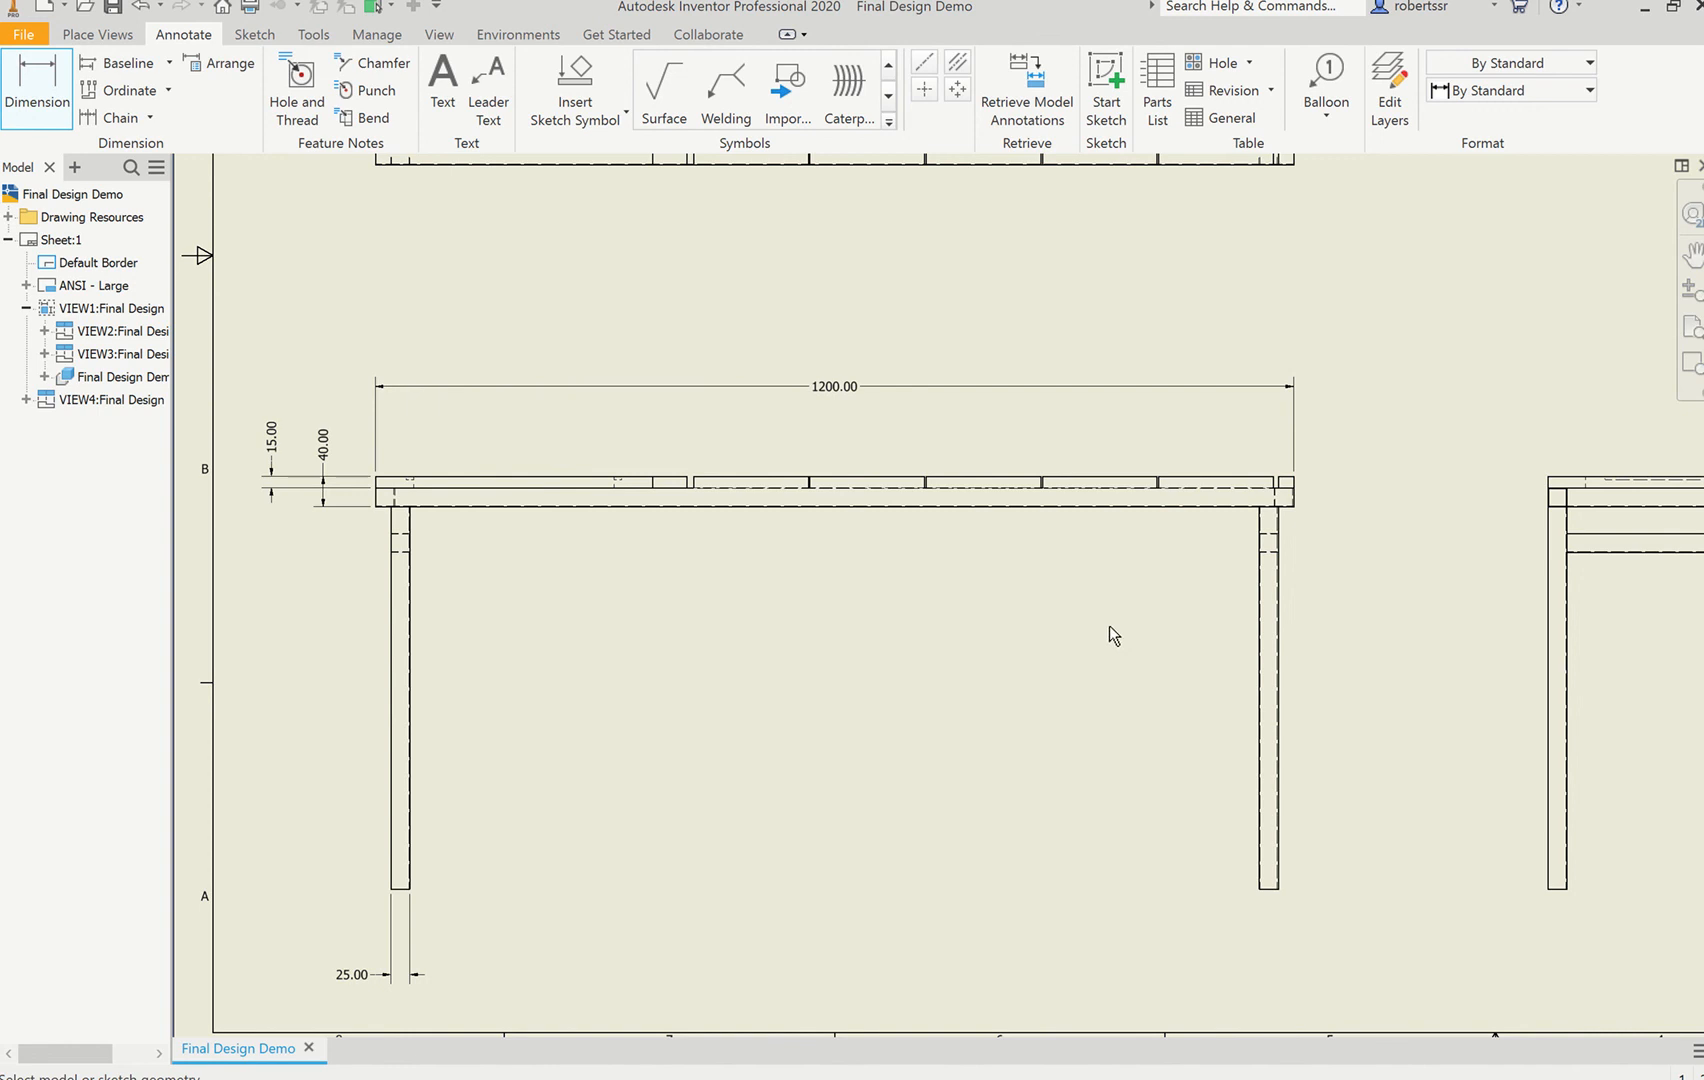
pyautogui.click(1294, 477)
pyautogui.press('Escape')
pyautogui.click(12, 105)
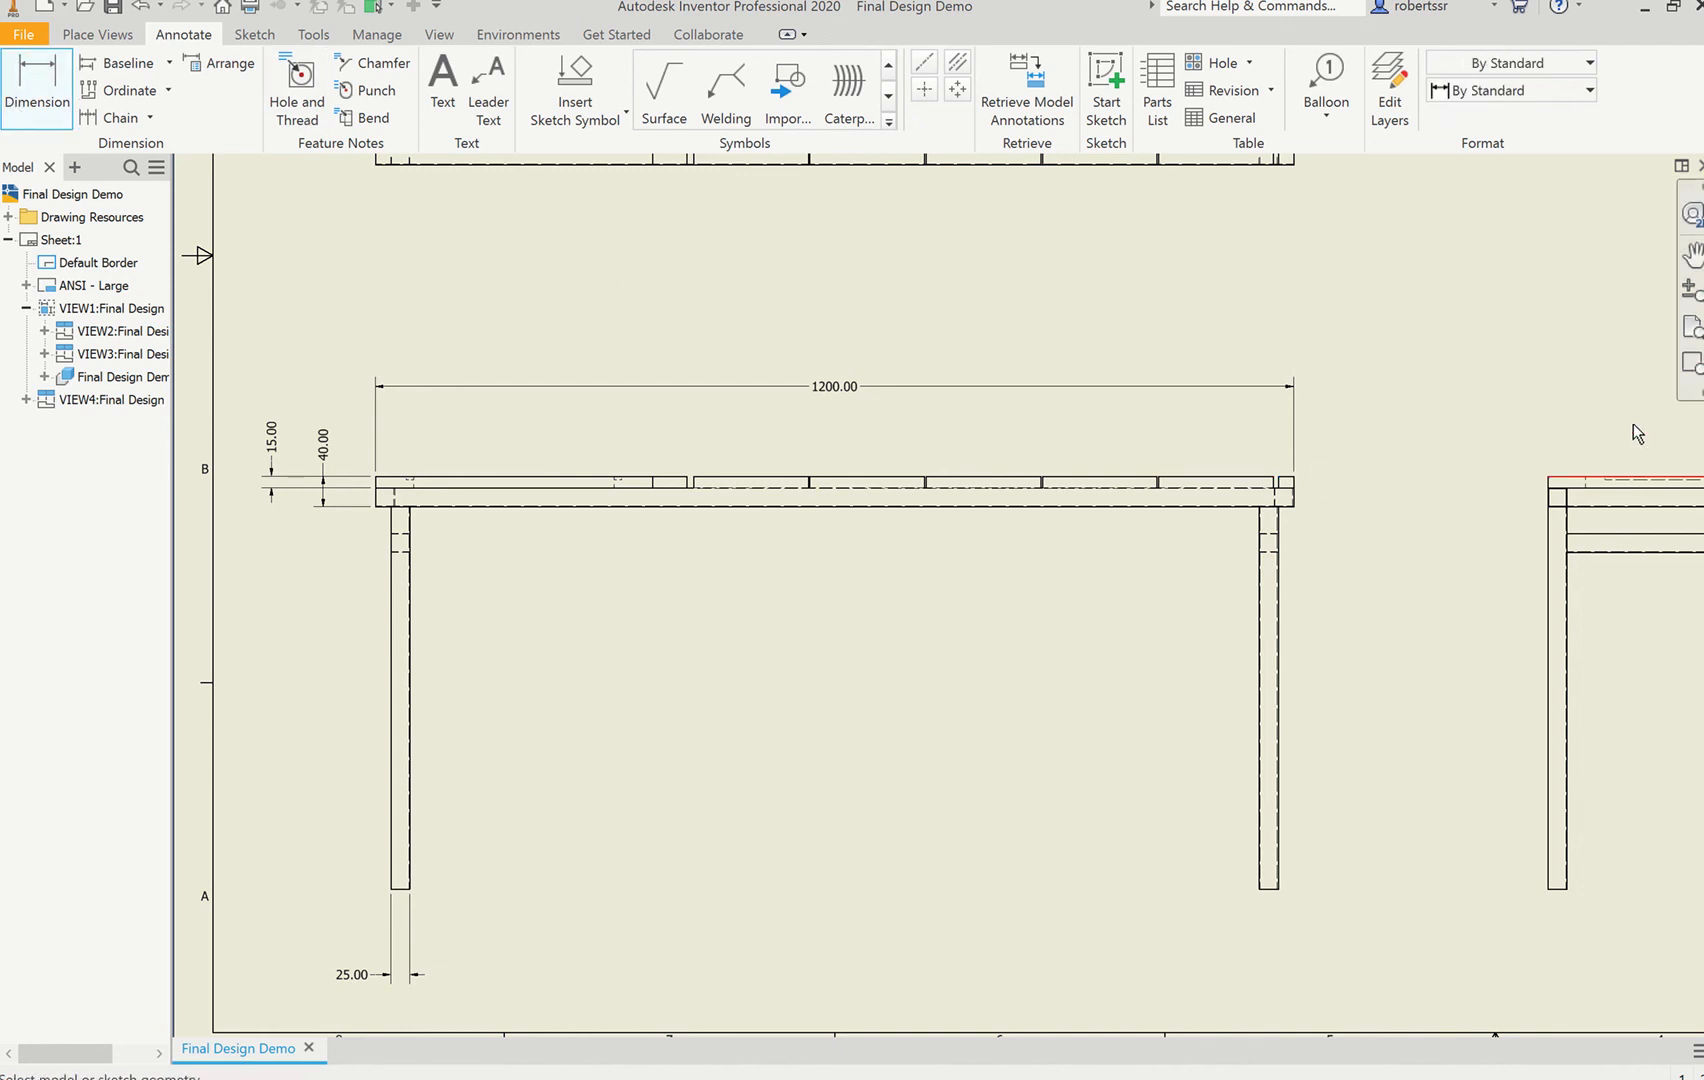
pyautogui.click(1690, 255)
pyautogui.moveTo(961, 507)
pyautogui.mouseDown()
pyautogui.moveTo(927, 530)
pyautogui.moveTo(707, 479)
pyautogui.mouseUp()
pyautogui.press('Escape')
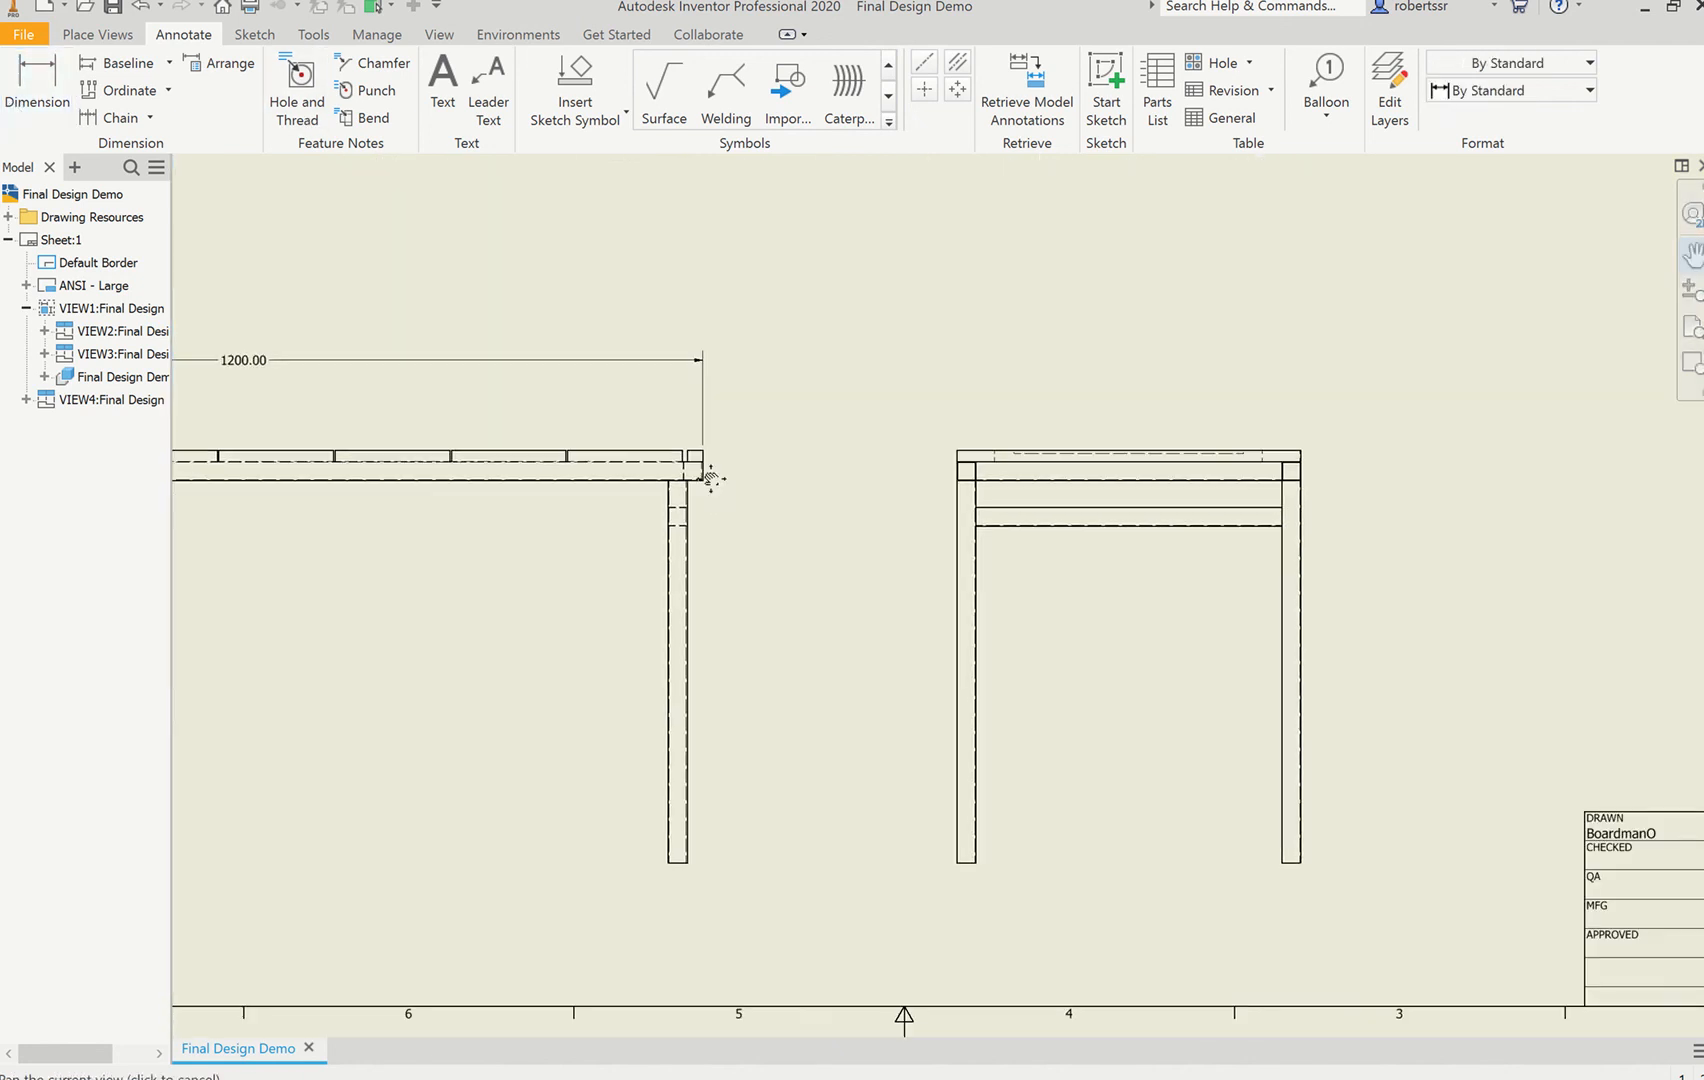
pyautogui.click(34, 75)
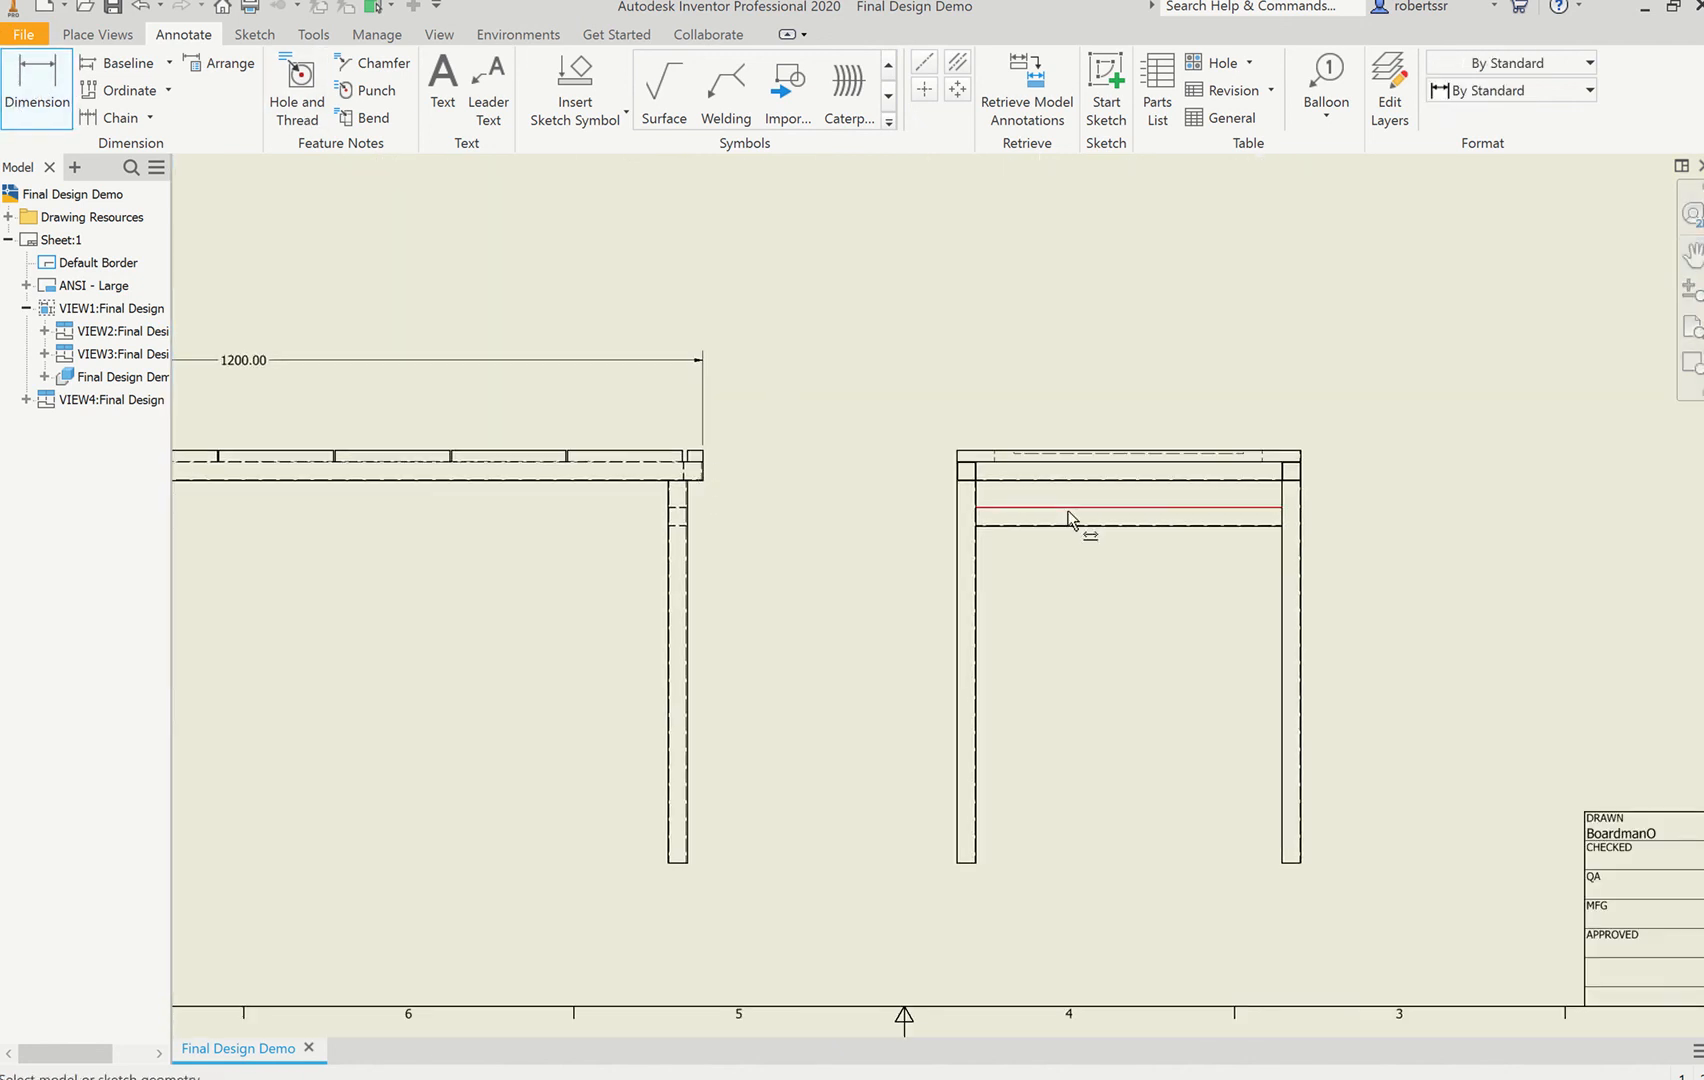
pyautogui.click(1020, 454)
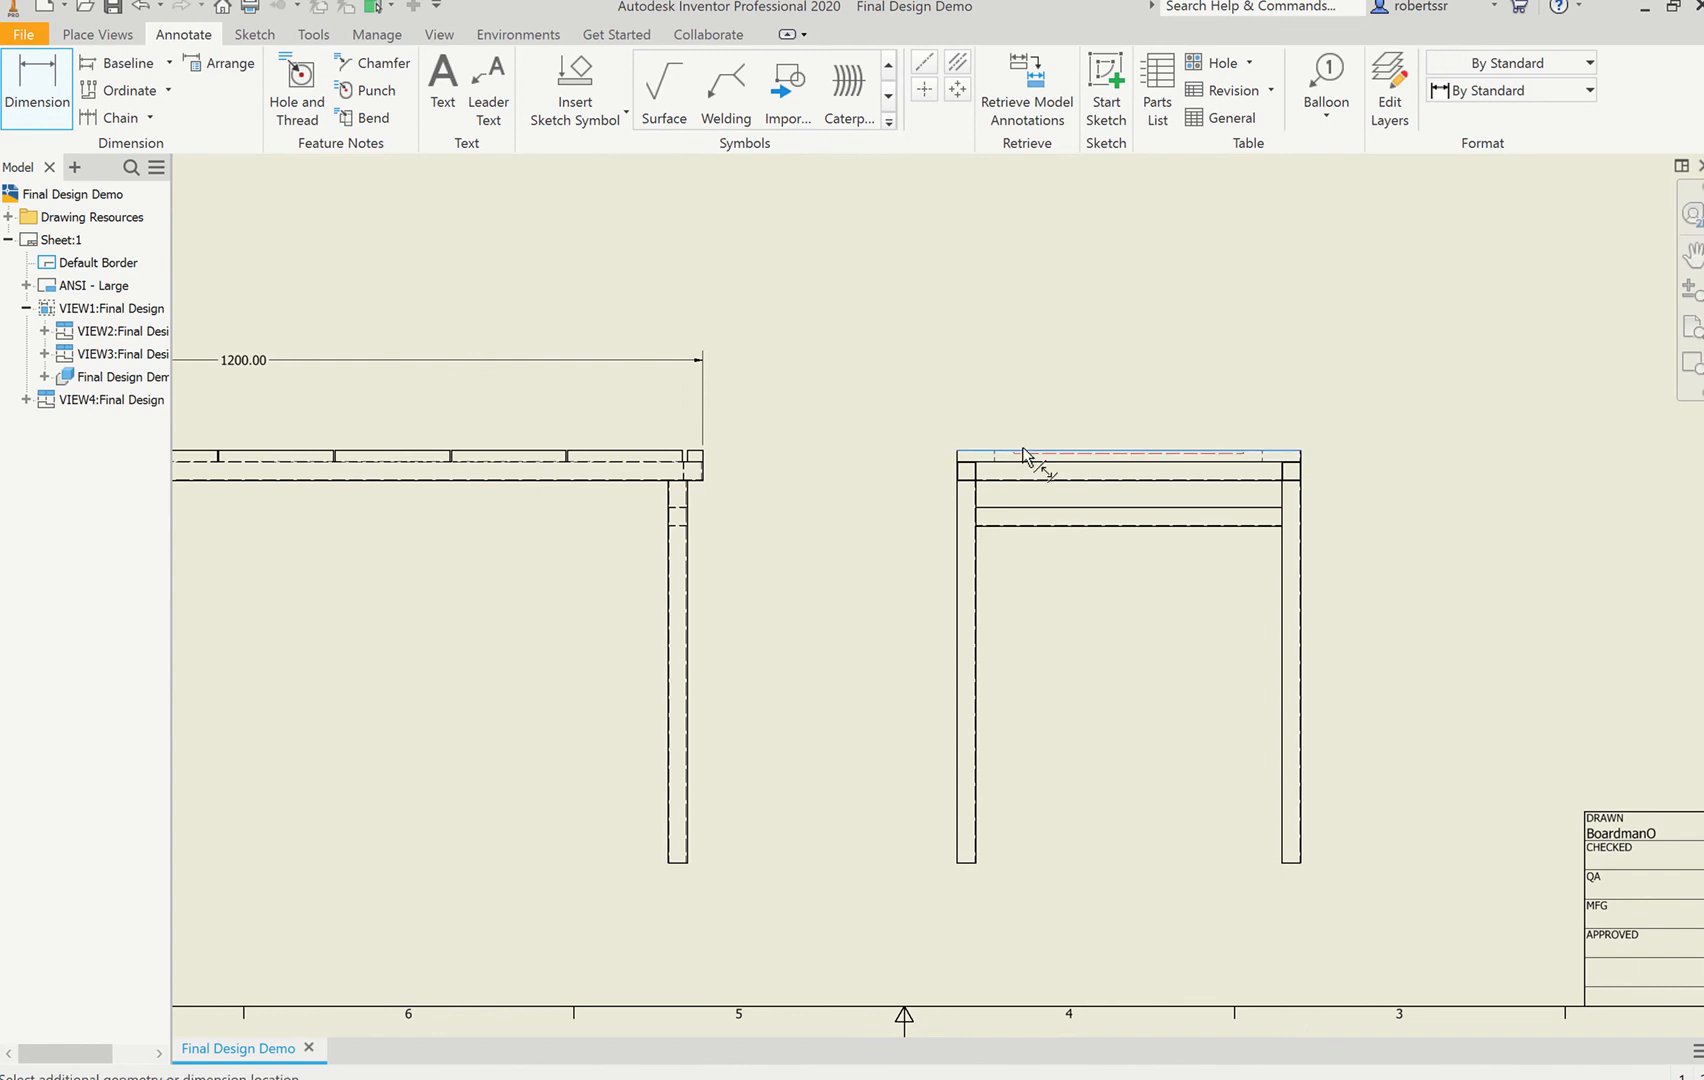
pyautogui.click(1292, 862)
pyautogui.click(1390, 750)
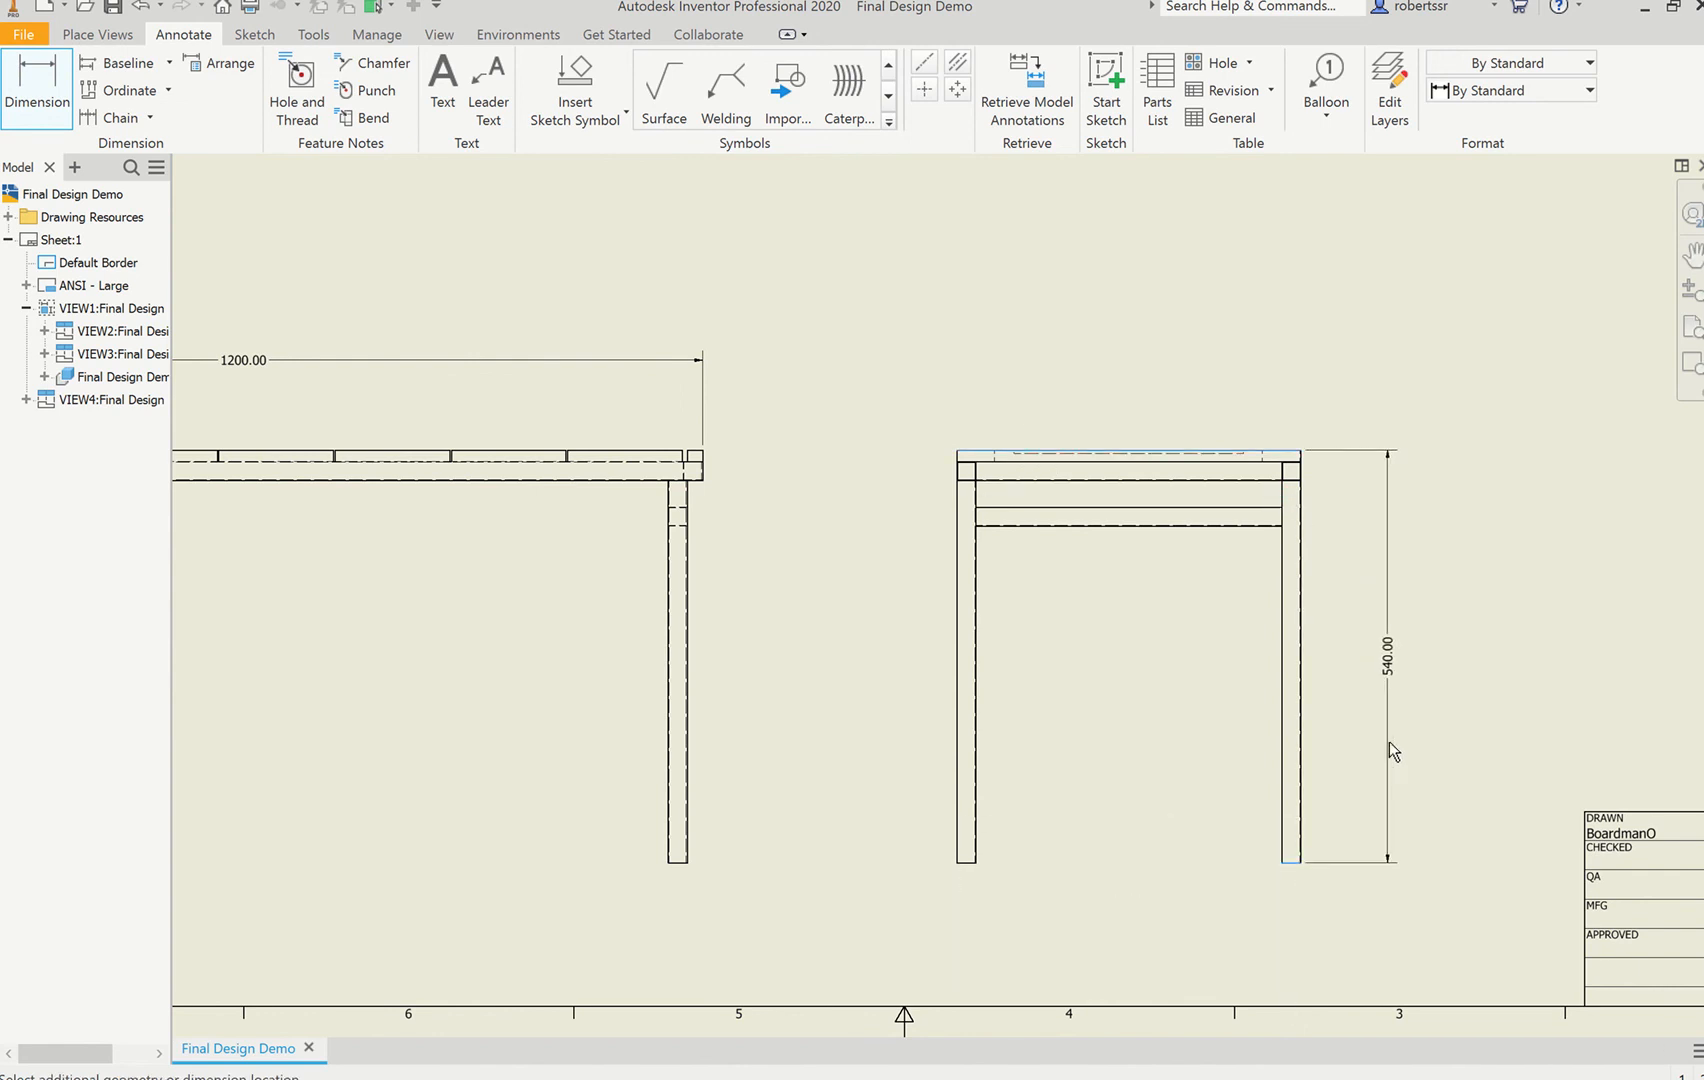
pyautogui.click(688, 541)
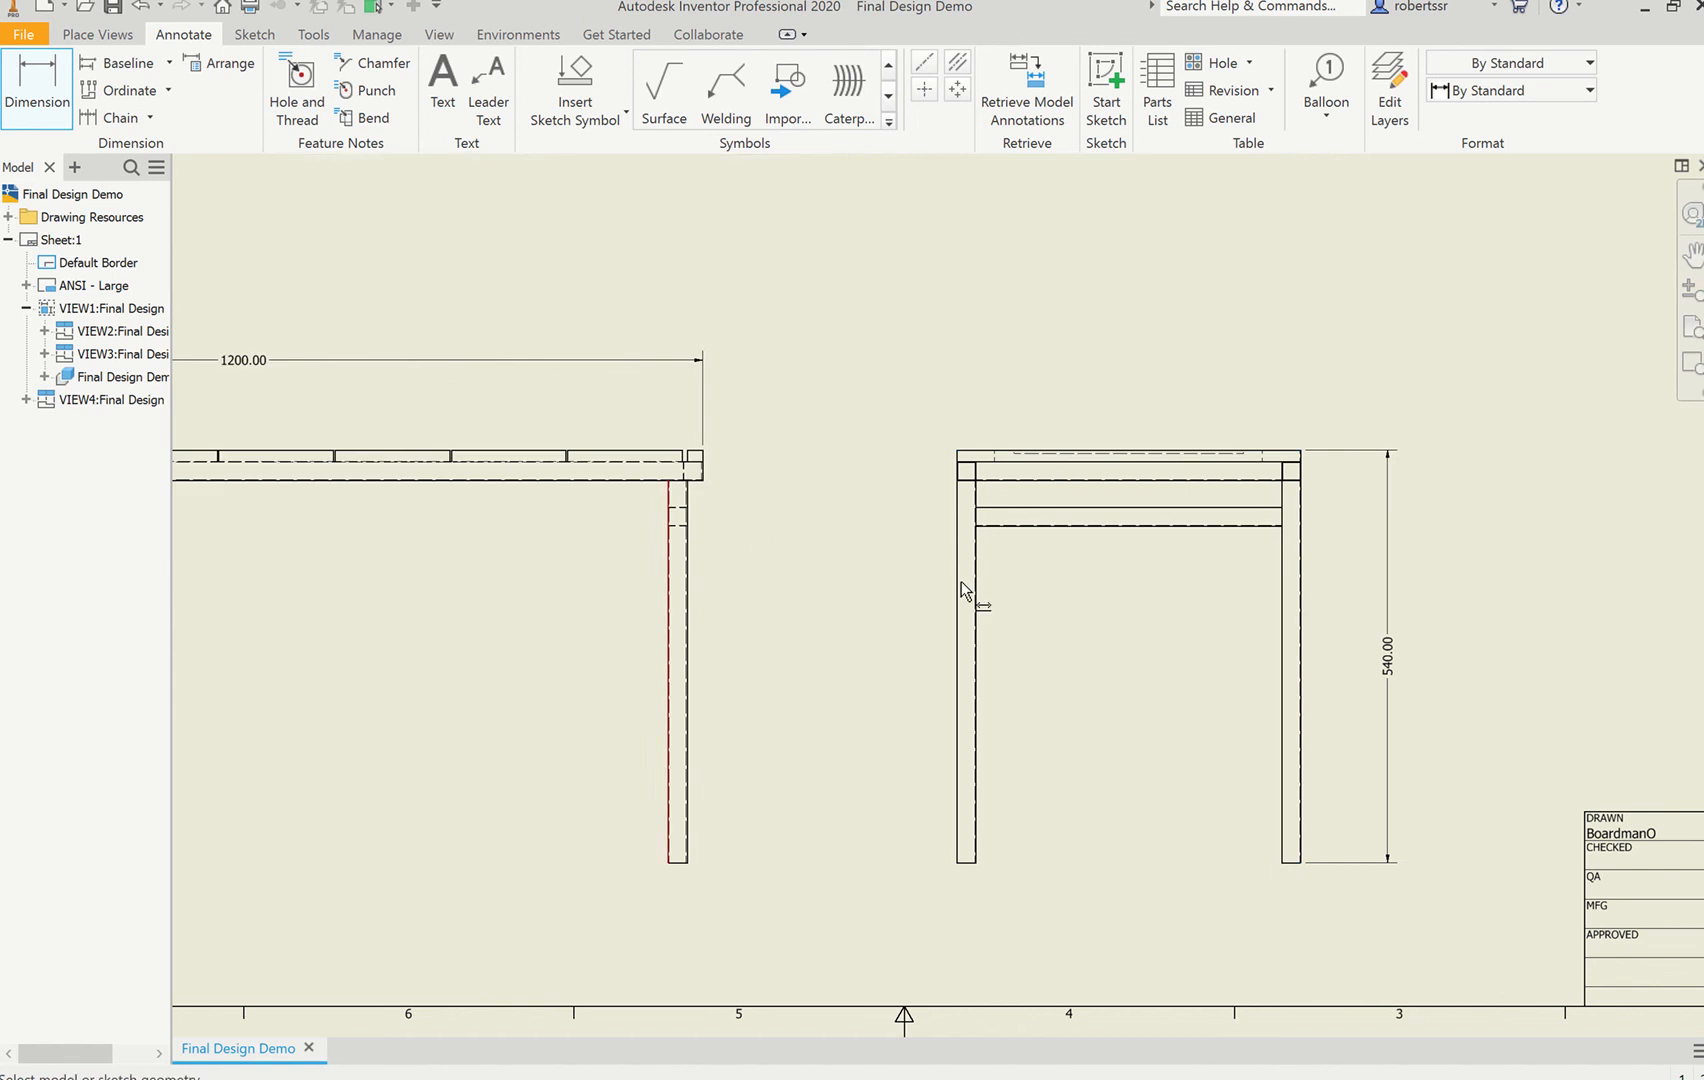
pyautogui.click(37, 88)
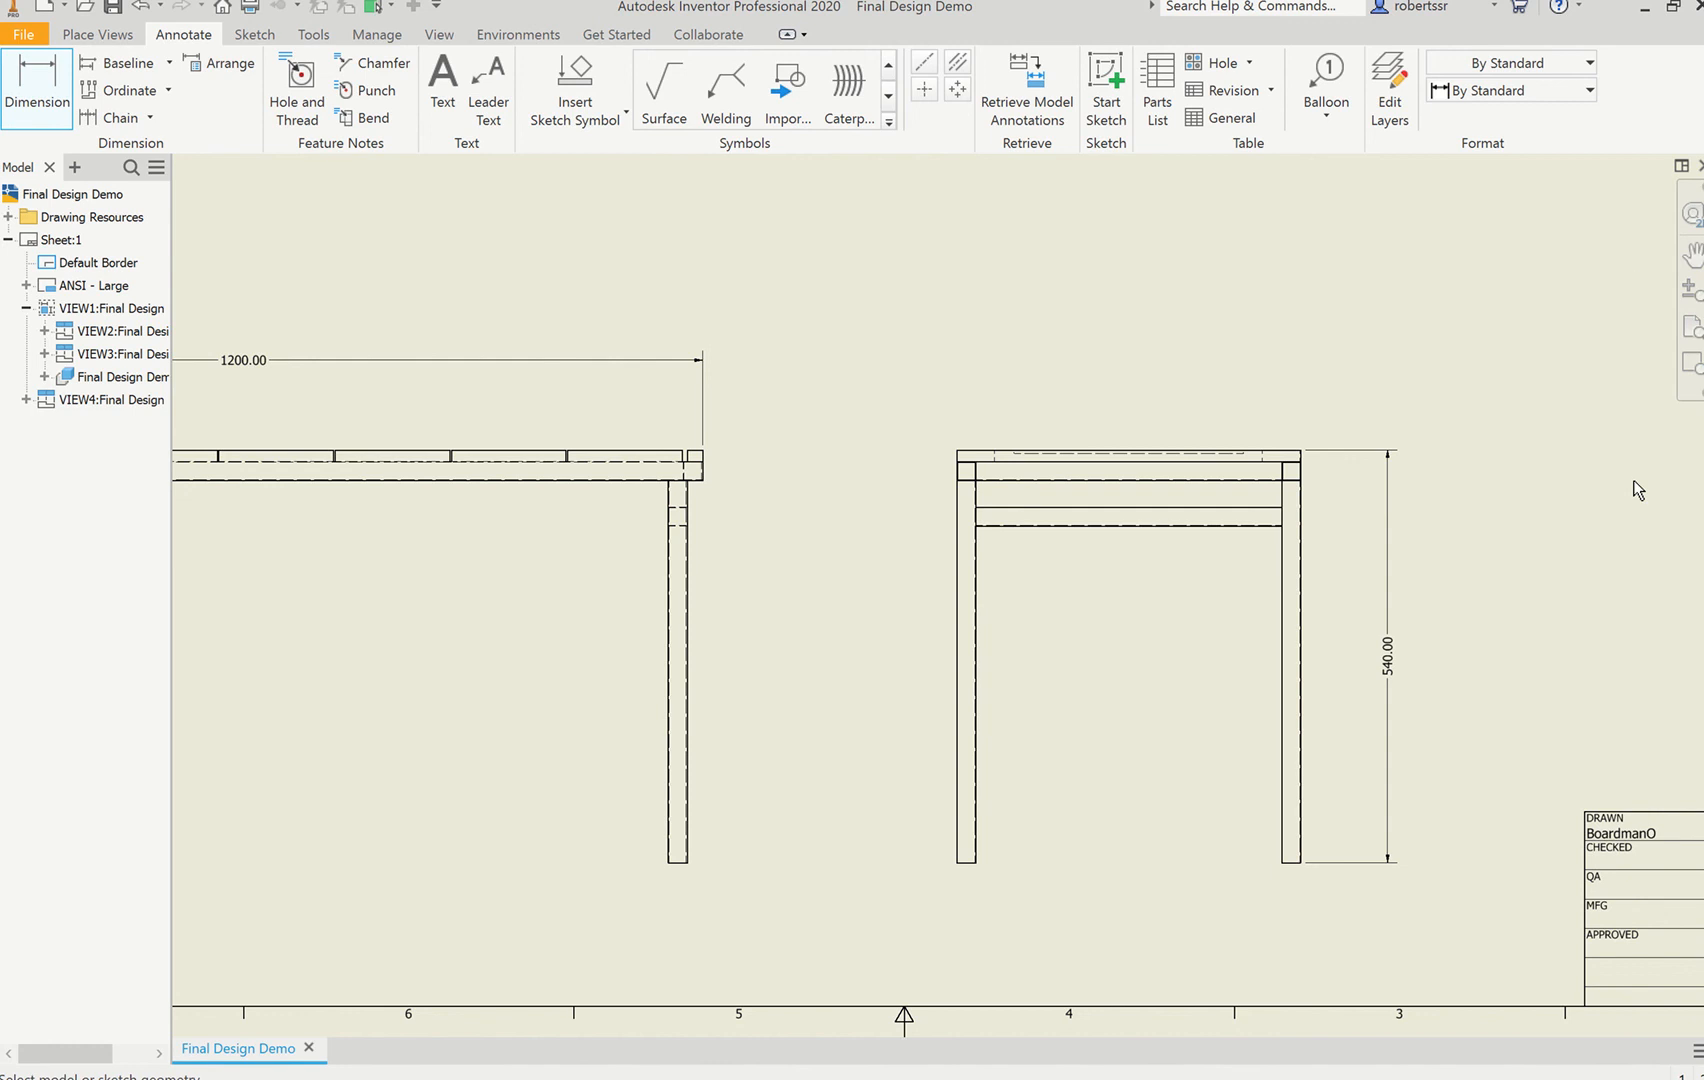
# Step: Dimension the left leg's width in the side view, placing the dimension below the leg and keeping the default tolerance
pyautogui.click(1693, 258)
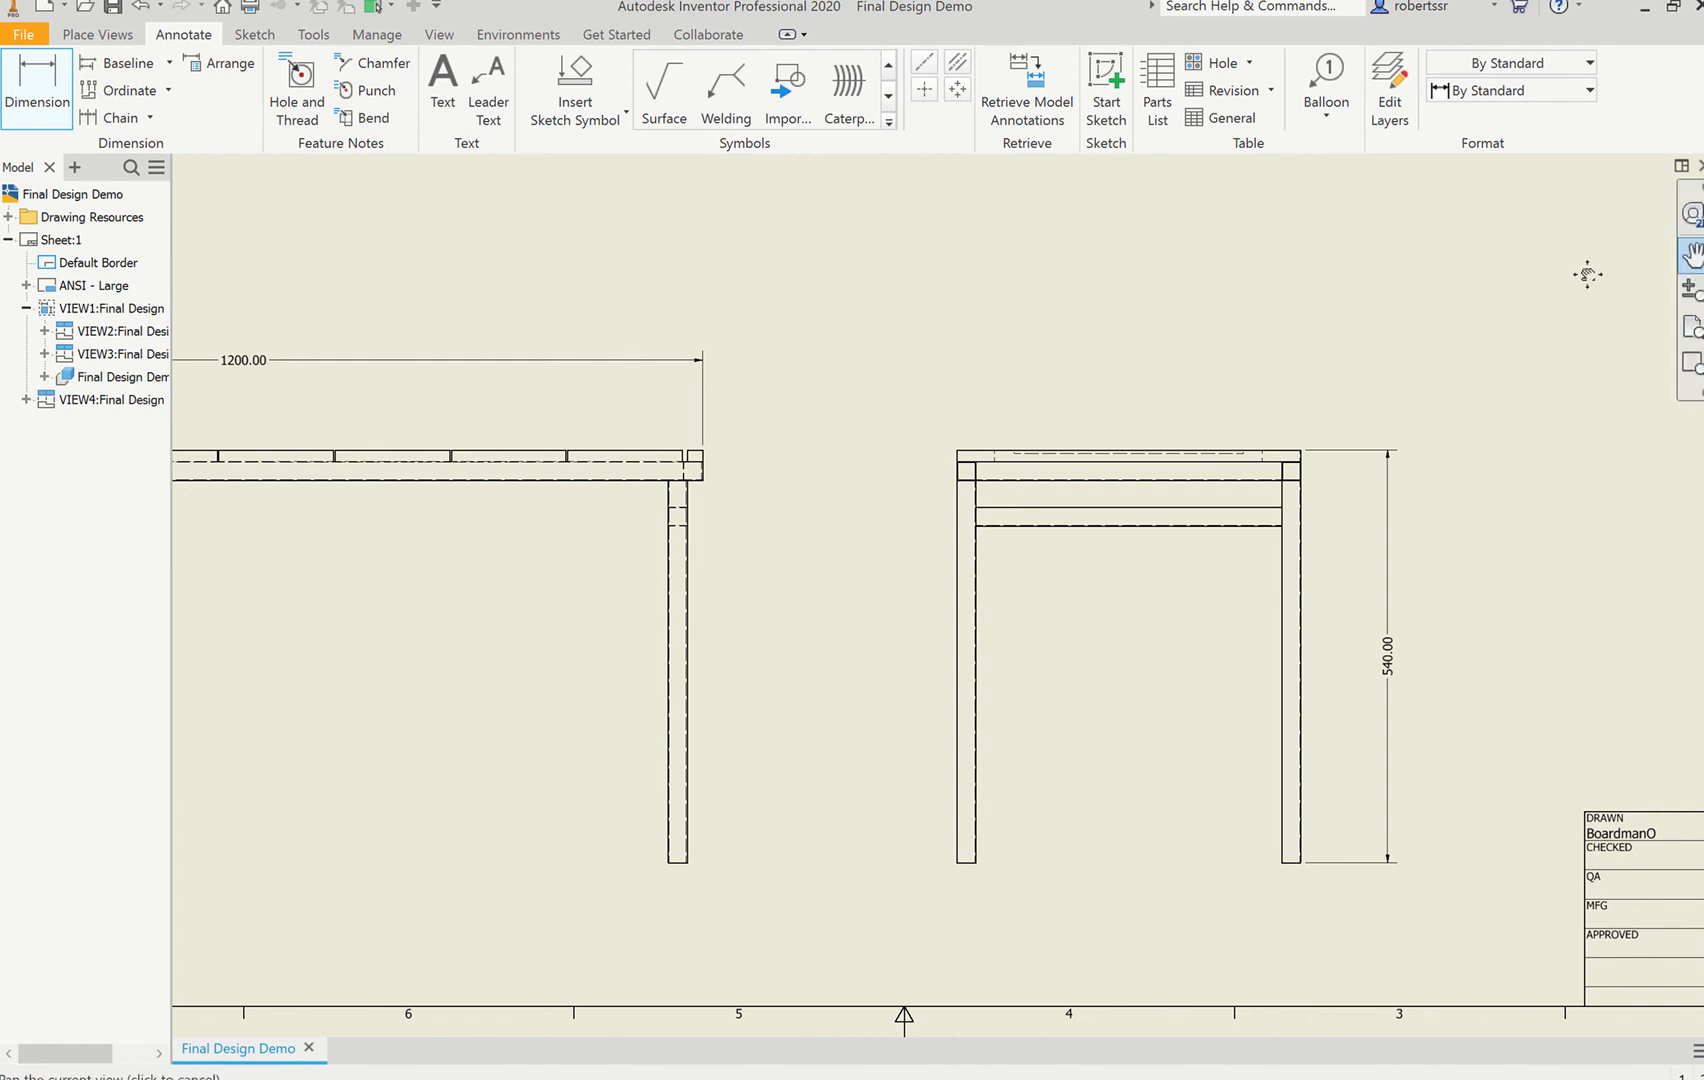
pyautogui.moveTo(1586, 274); pyautogui.dragTo(620, 772)
pyautogui.moveTo(592, 868); pyautogui.dragTo(1207, 282)
pyautogui.moveTo(771, 457); pyautogui.dragTo(803, 430)
pyautogui.click(43, 93)
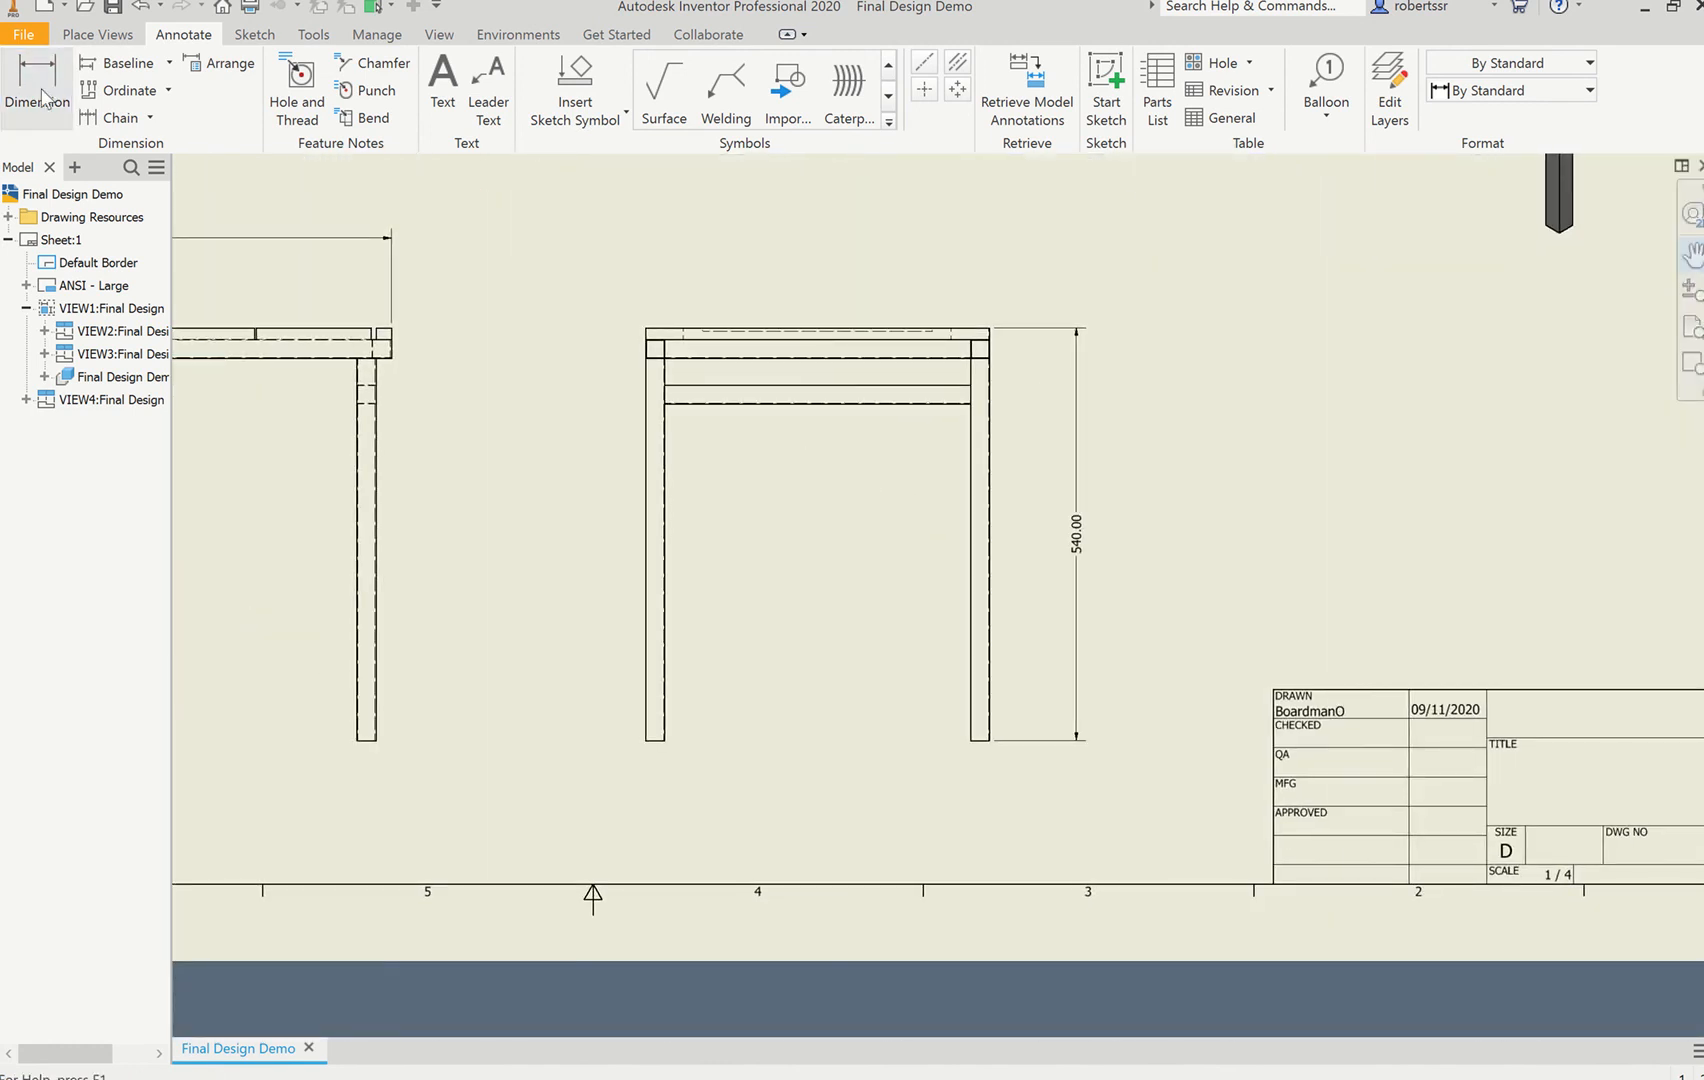
pyautogui.click(664, 709)
pyautogui.click(652, 707)
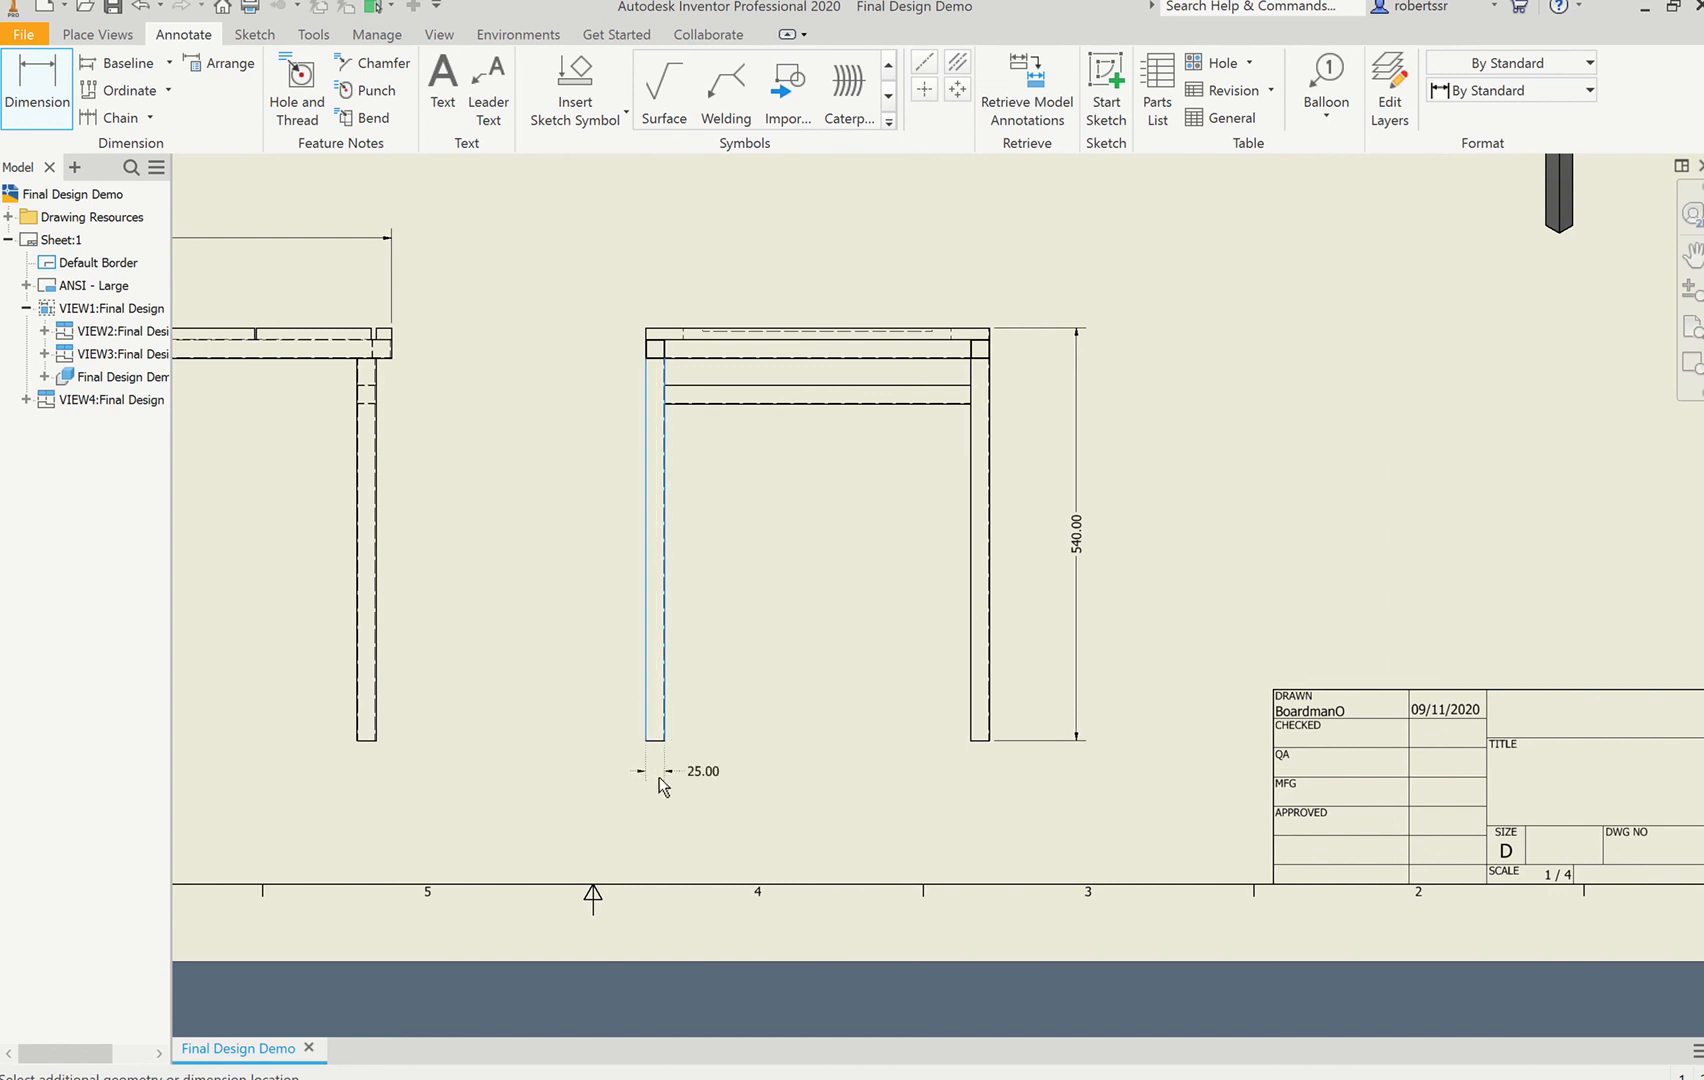
pyautogui.click(697, 760)
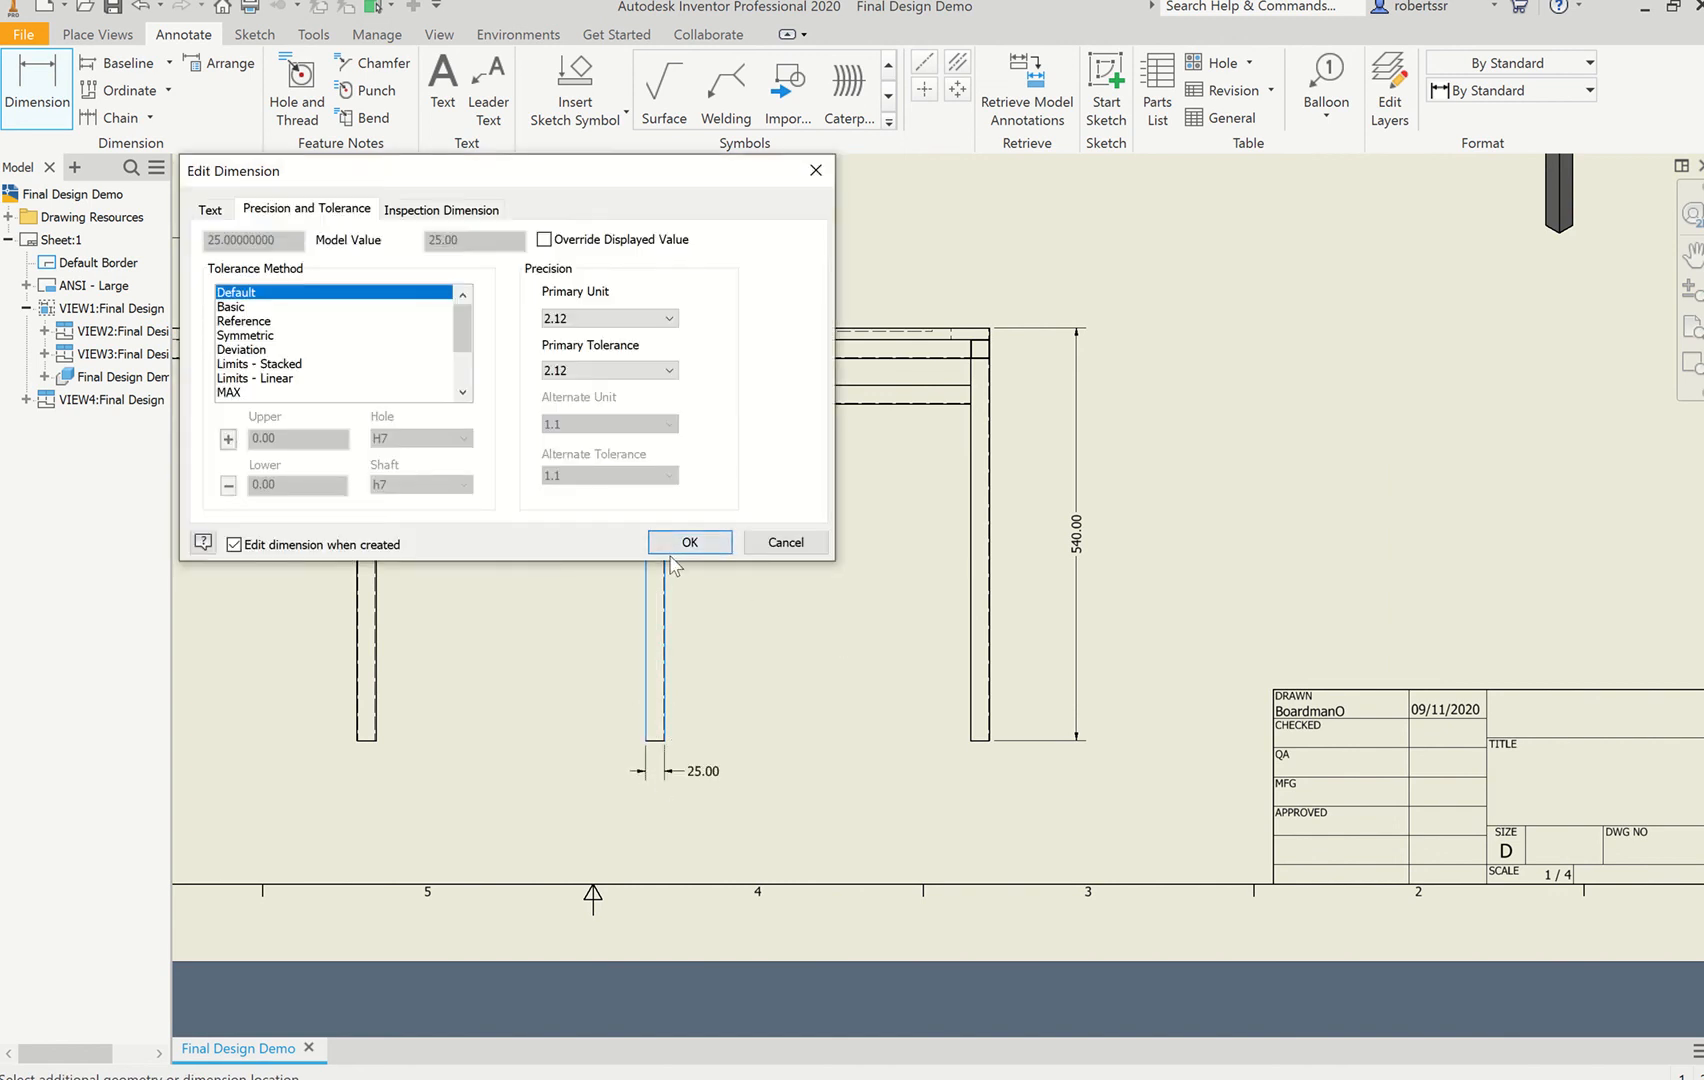
pyautogui.click(691, 540)
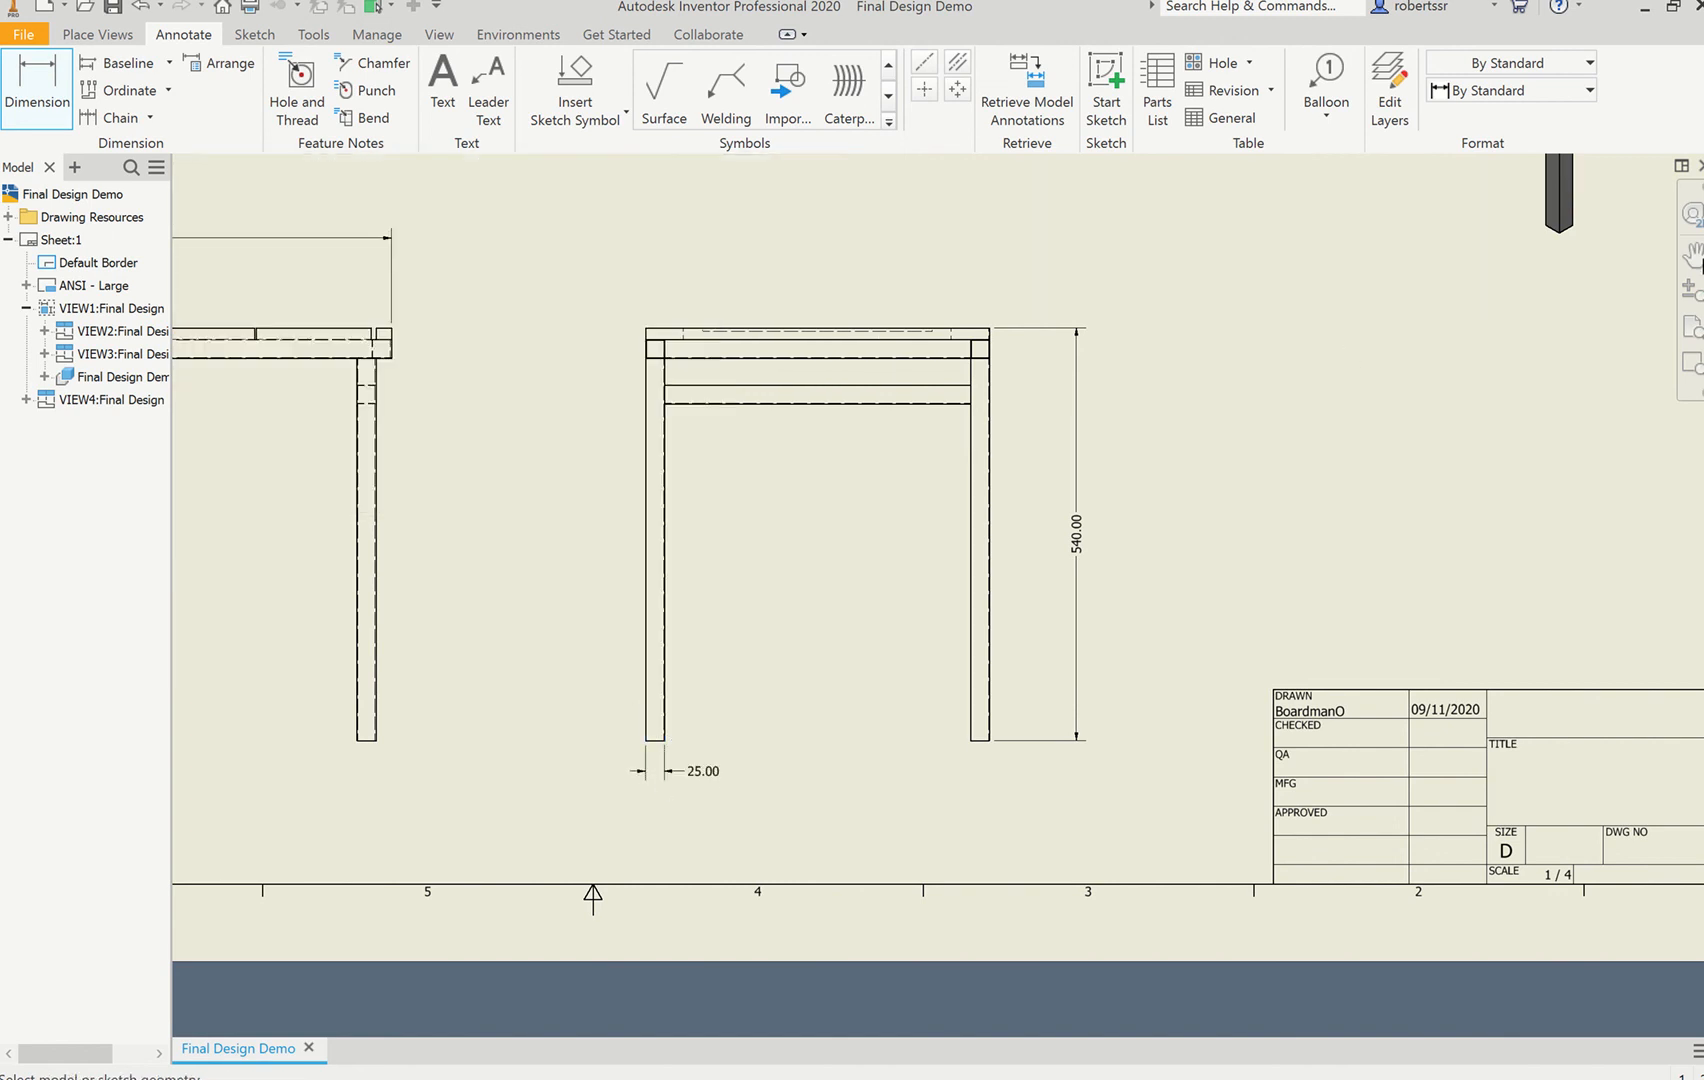
# Step: Examine the whole drawing sheet with its four views and dimensions
pyautogui.click(1690, 300)
pyautogui.moveTo(1245, 514)
pyautogui.mouseDown()
pyautogui.moveTo(1259, 434)
pyautogui.moveTo(1254, 470)
pyautogui.mouseUp()
pyautogui.click(1690, 255)
pyautogui.moveTo(1130, 449)
pyautogui.mouseDown()
pyautogui.moveTo(1392, 696)
pyautogui.moveTo(1293, 704)
pyautogui.moveTo(1285, 677)
pyautogui.mouseUp()
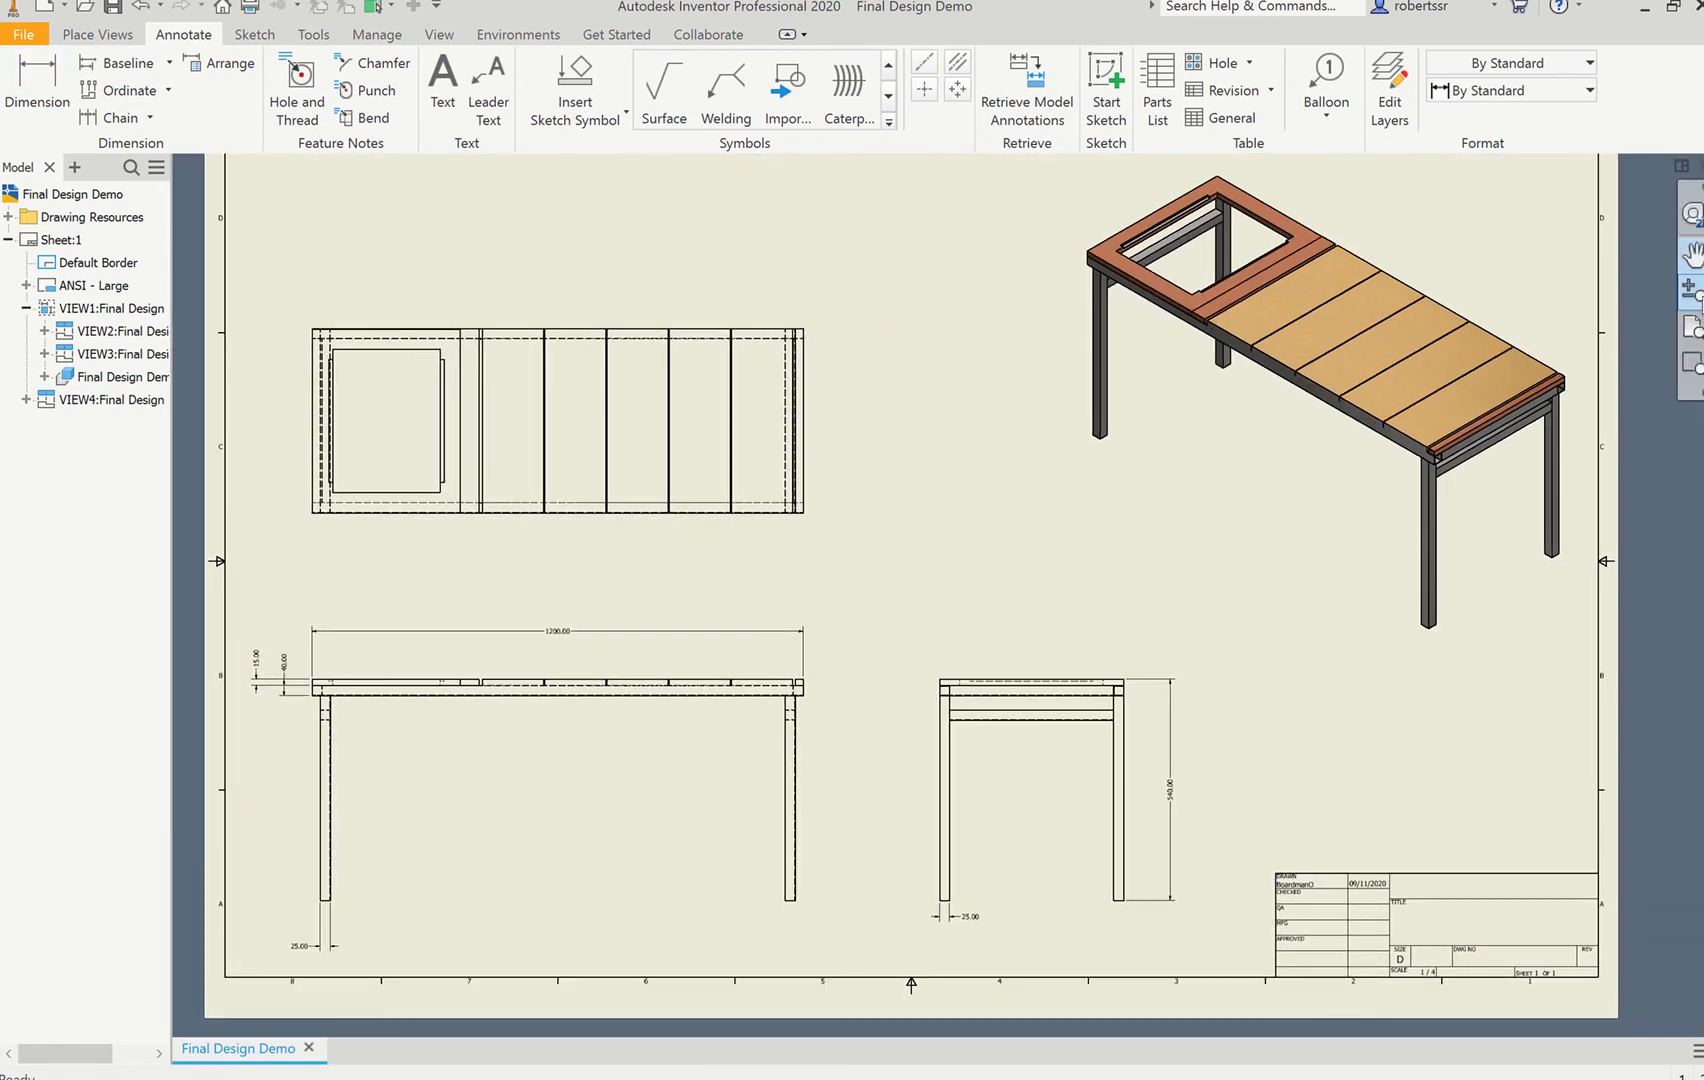
pyautogui.click(1690, 300)
pyautogui.moveTo(1300, 483); pyautogui.dragTo(1258, 463)
pyautogui.click(1690, 255)
pyautogui.click(37, 88)
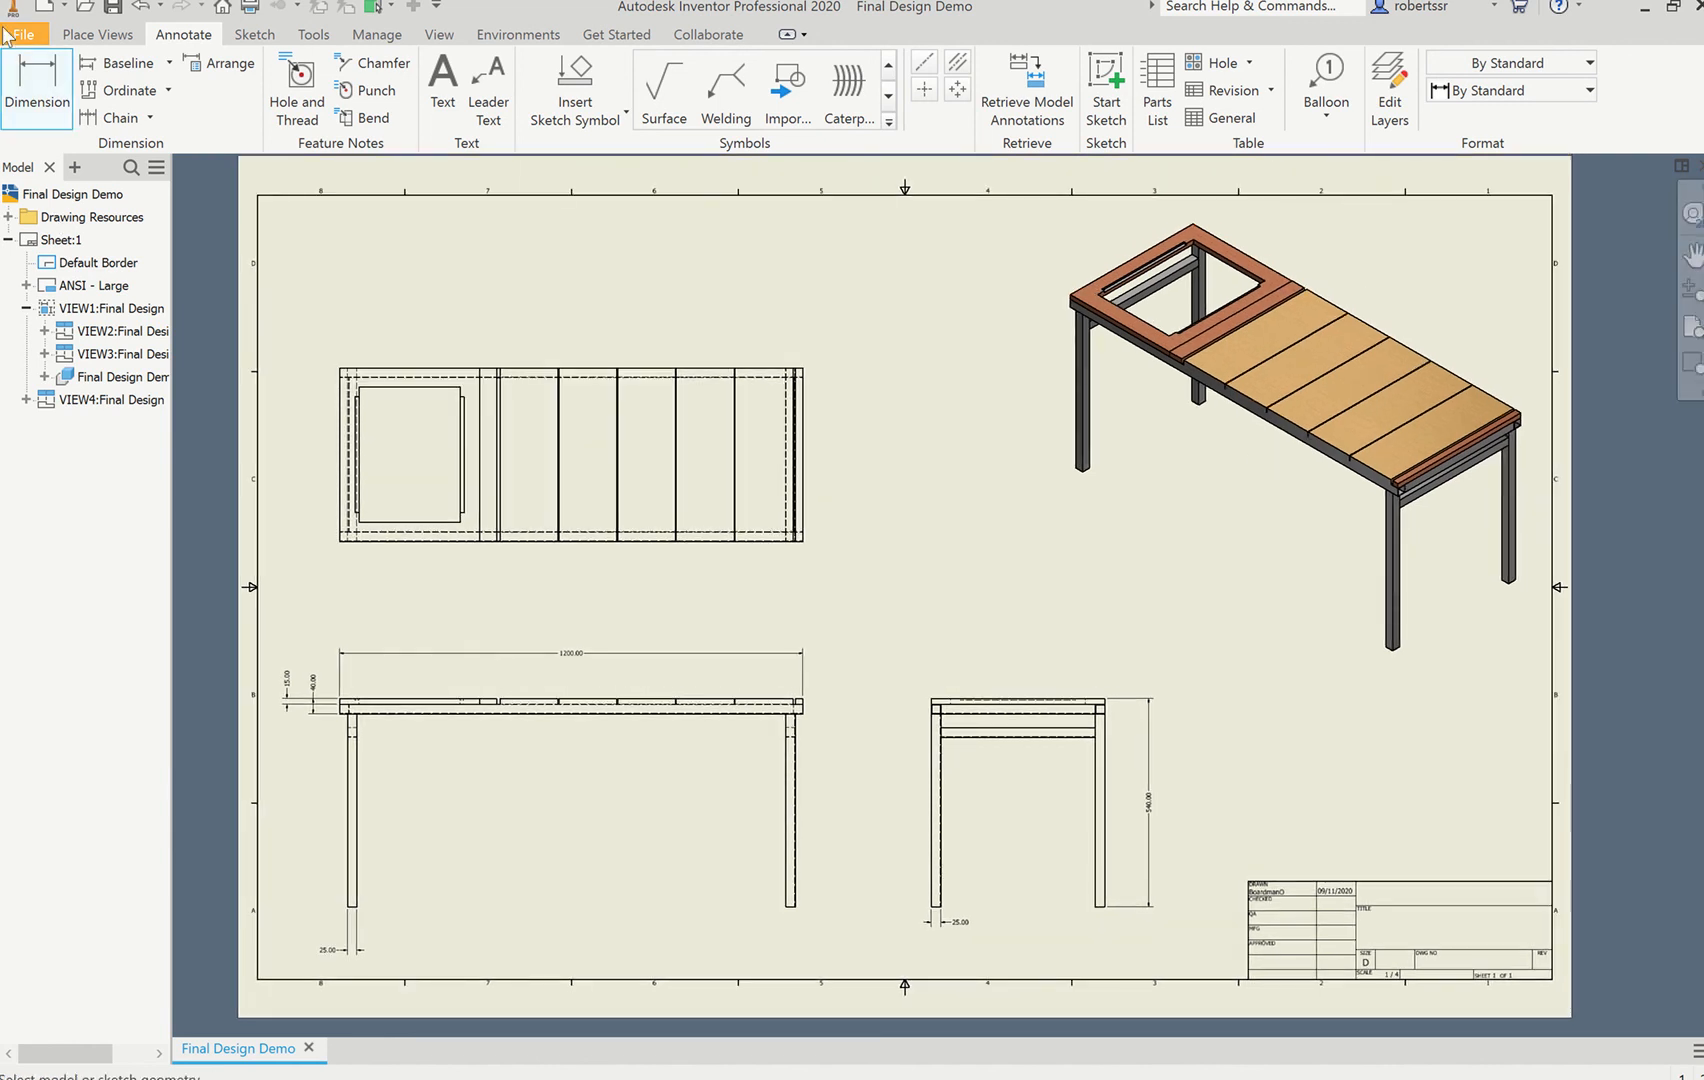
# Step: Save the drawing under the new name Final Design Demo Orthographic.dwg in the OneDrive - Dulwich College folder
pyautogui.click(24, 34)
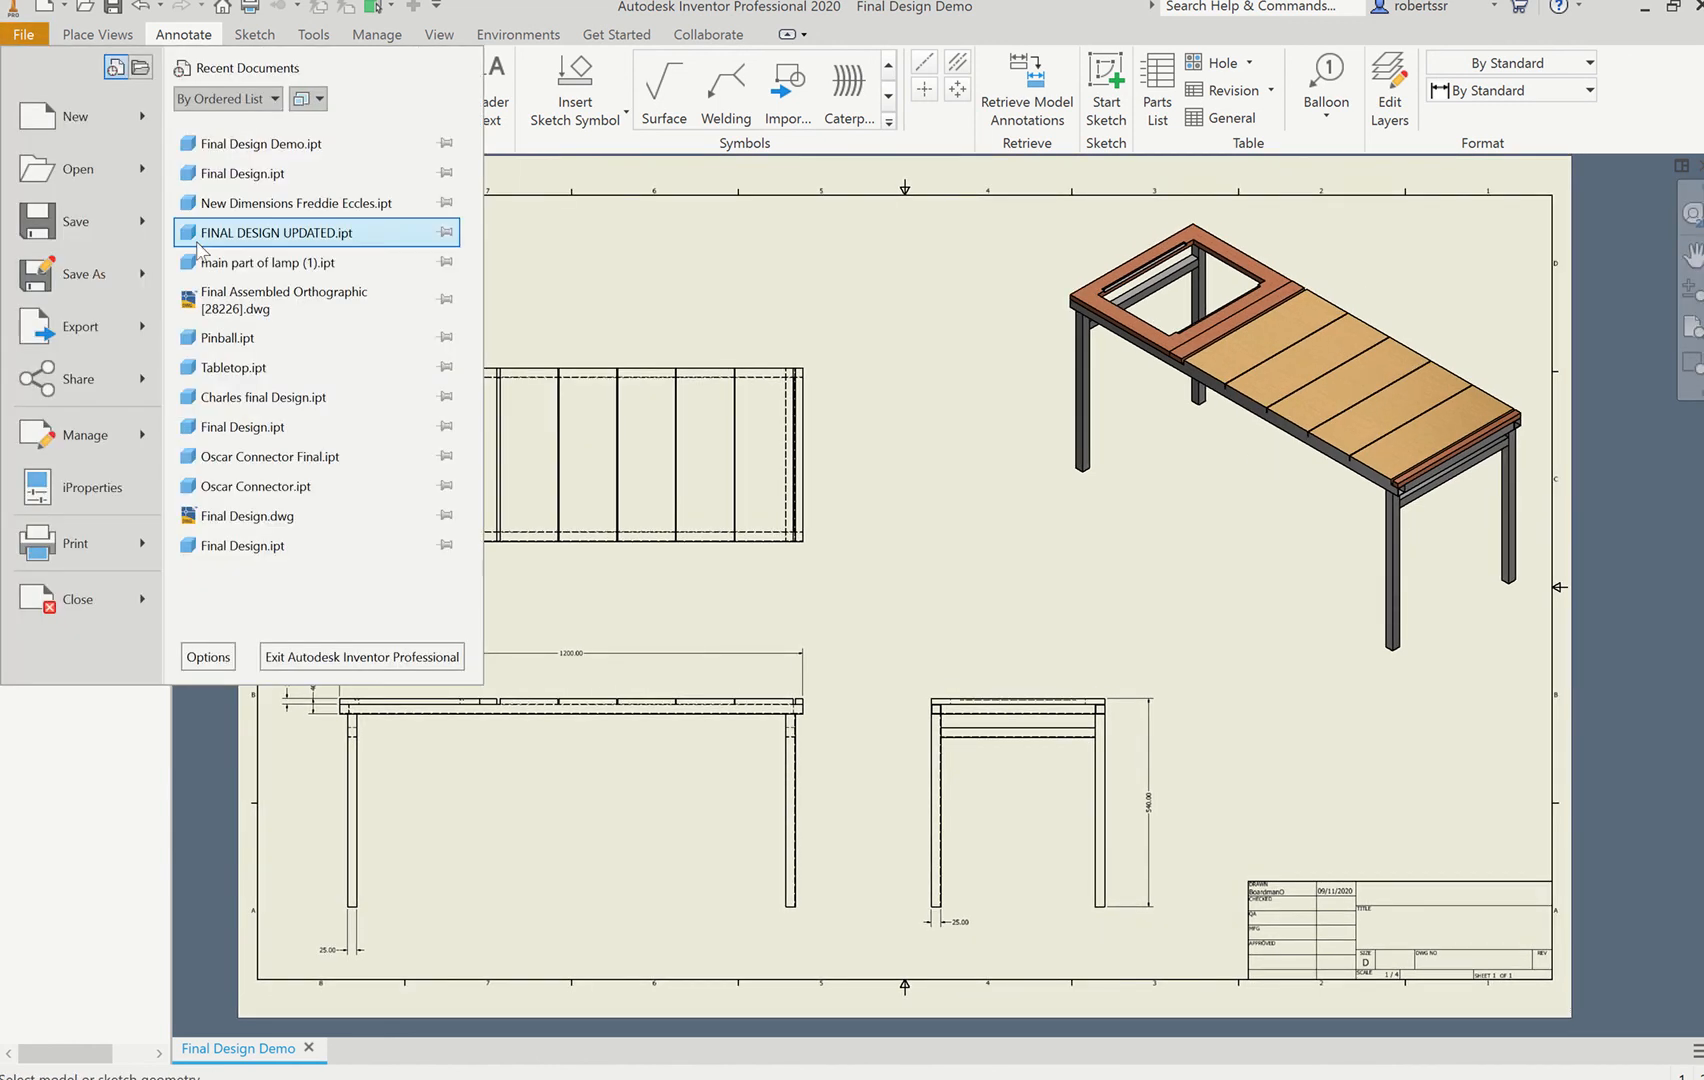
pyautogui.click(75, 280)
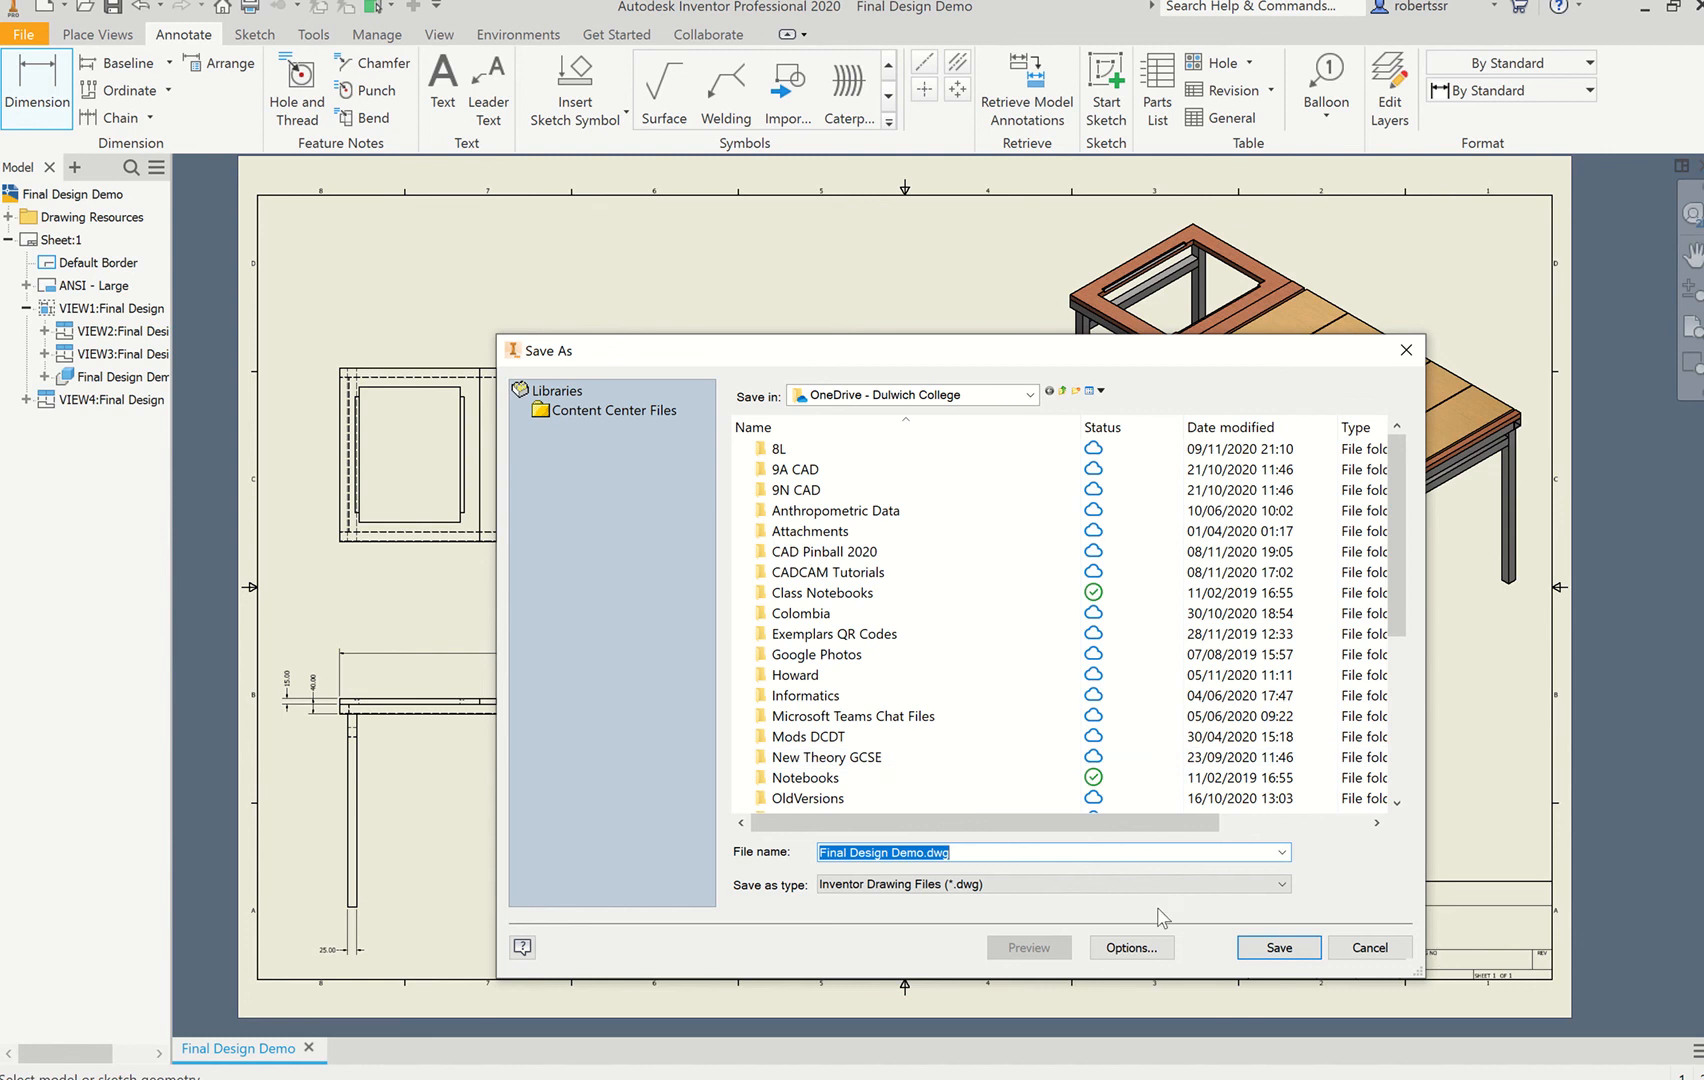
pyautogui.click(924, 852)
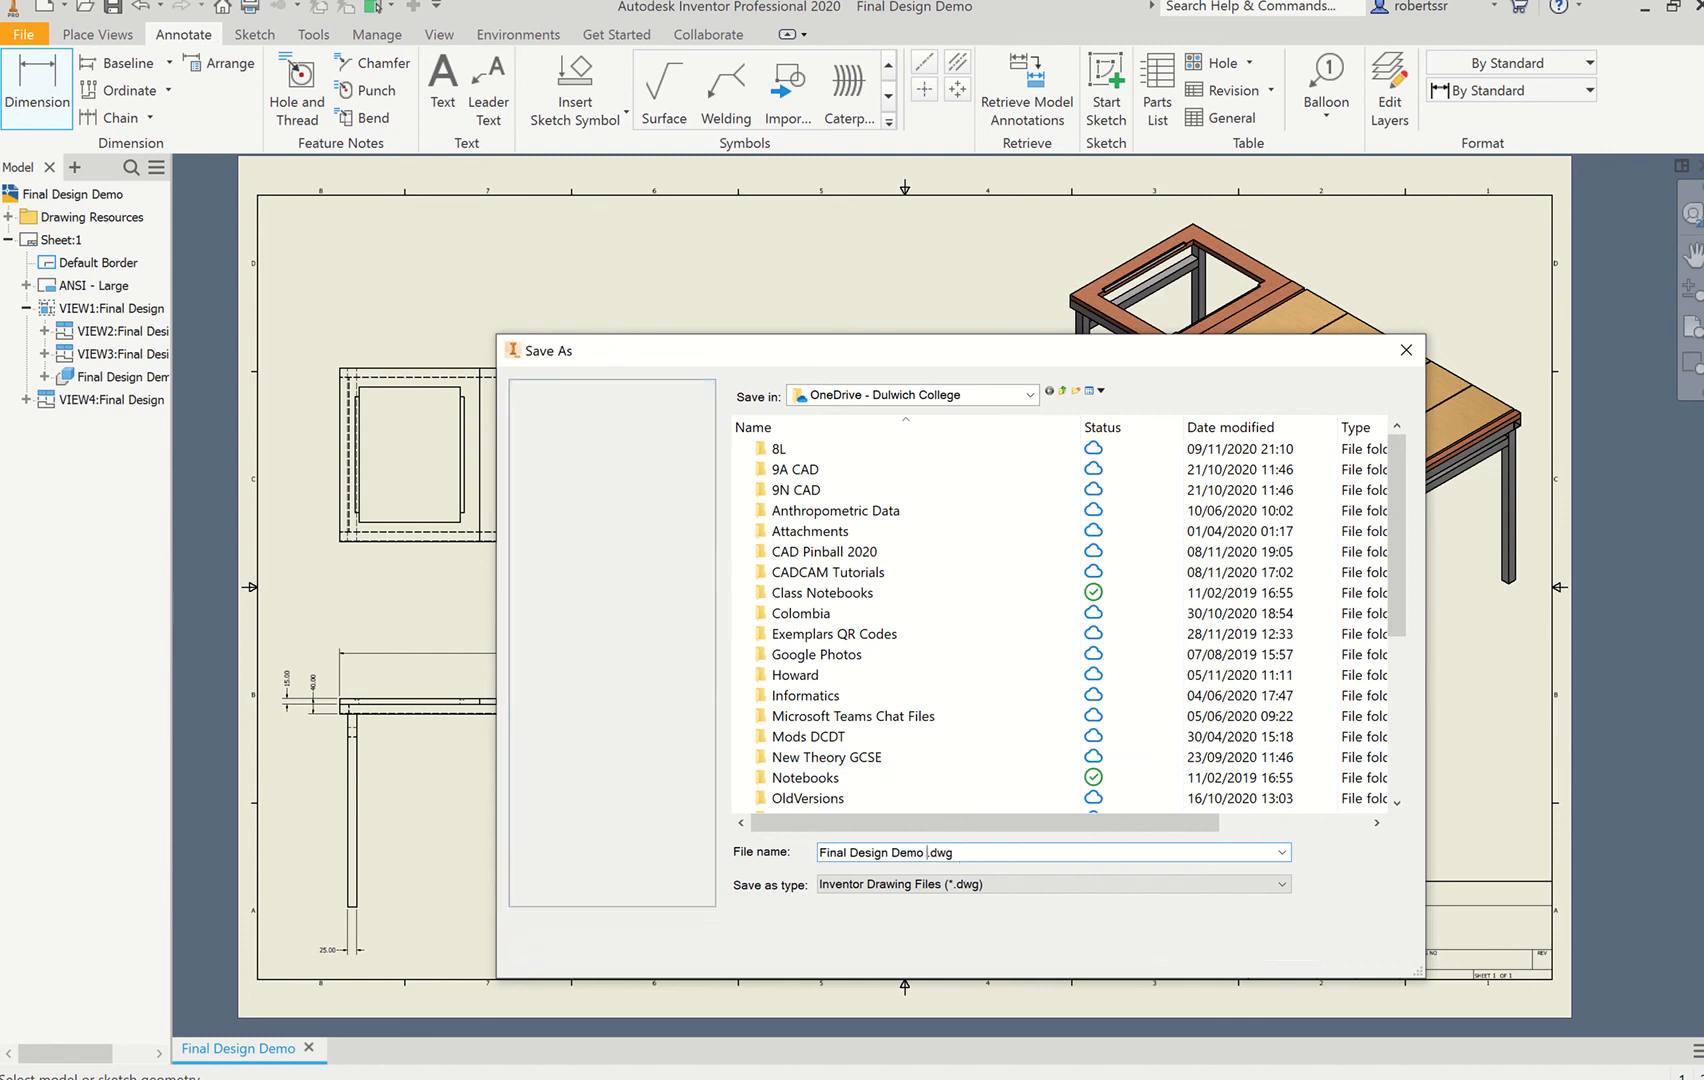
pyautogui.write('Orthograph')
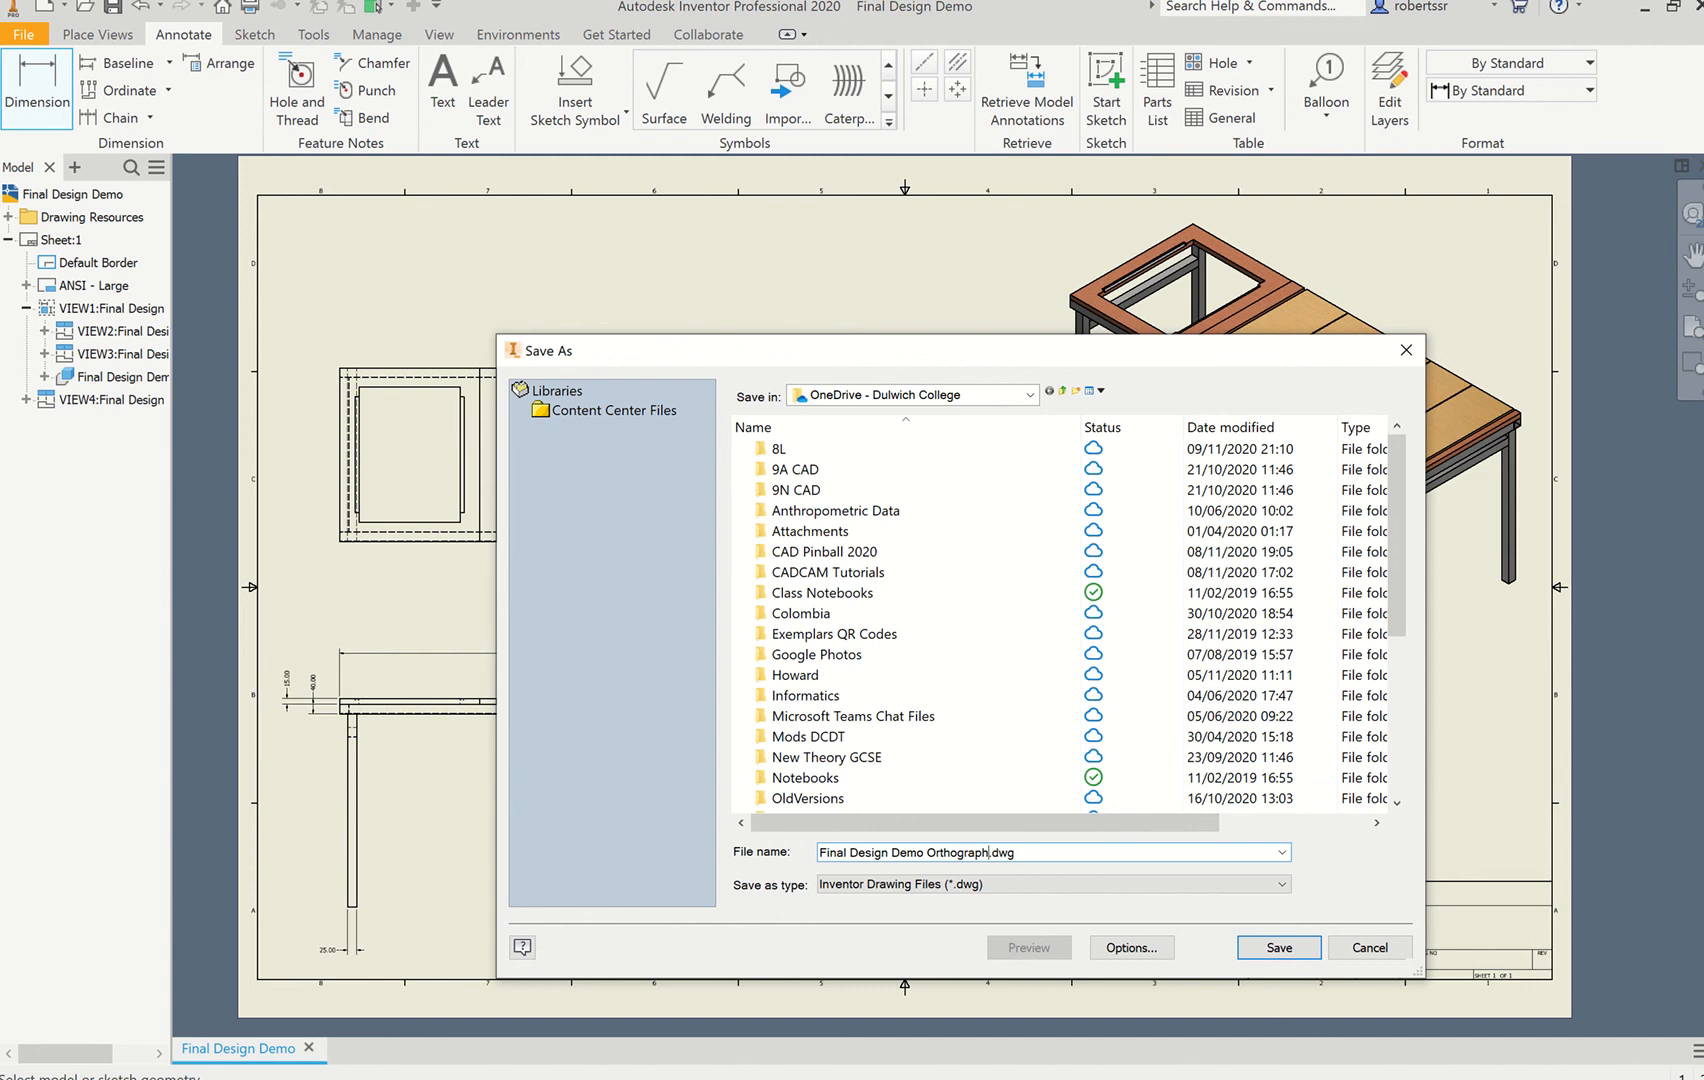
pyautogui.write('ic')
pyautogui.press('Return')
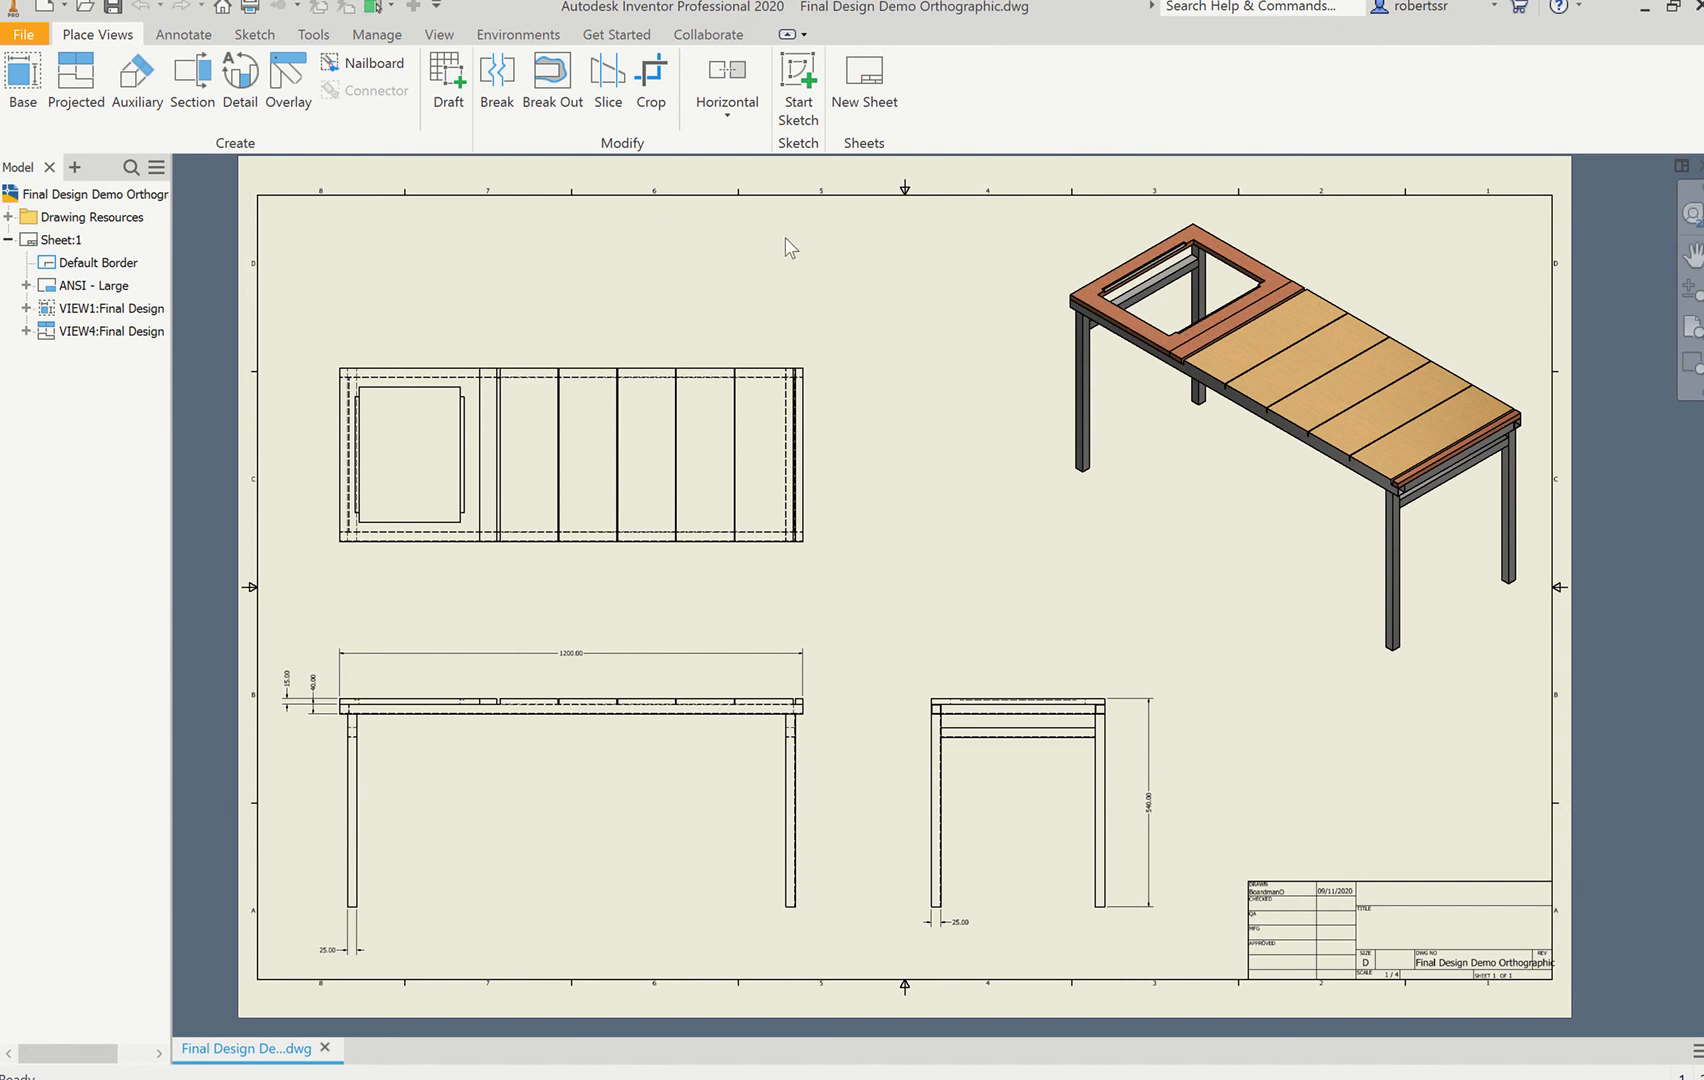
# Step: Set up printing of the current sheet with best-fit scale and A3 output size, and leave the setup without printing
pyautogui.hotkey('ctrl', 'p')
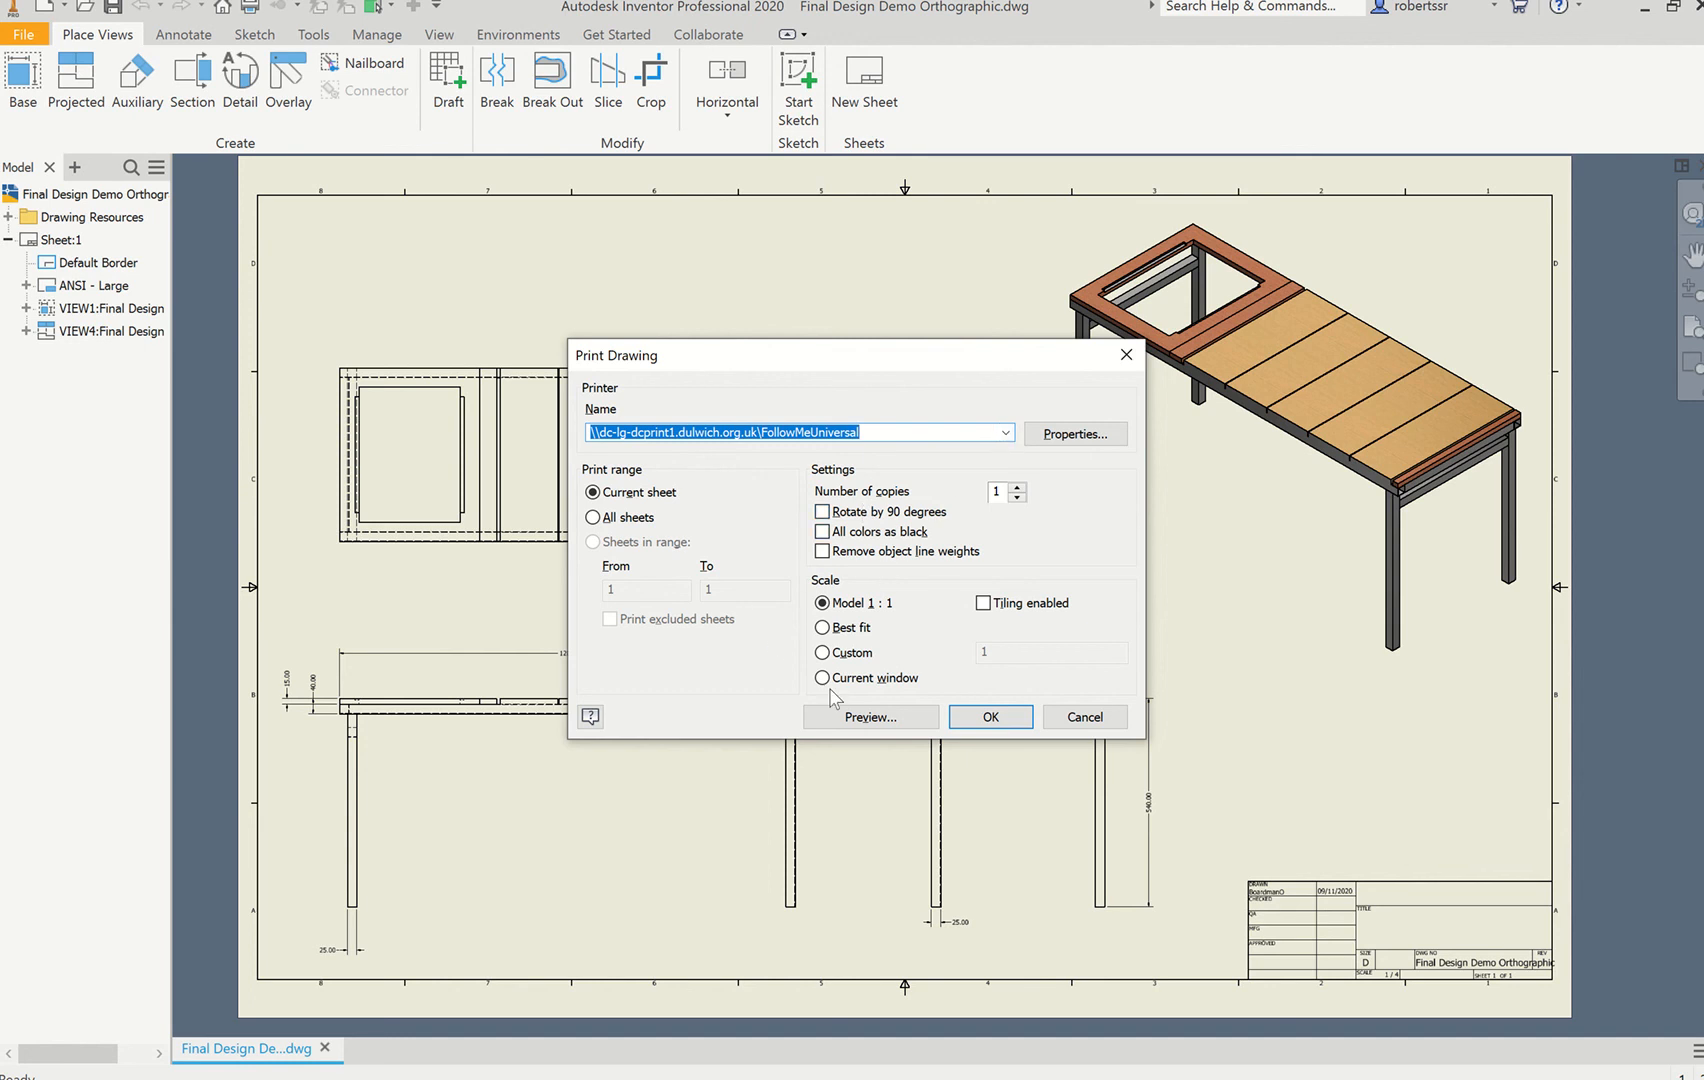
pyautogui.click(823, 628)
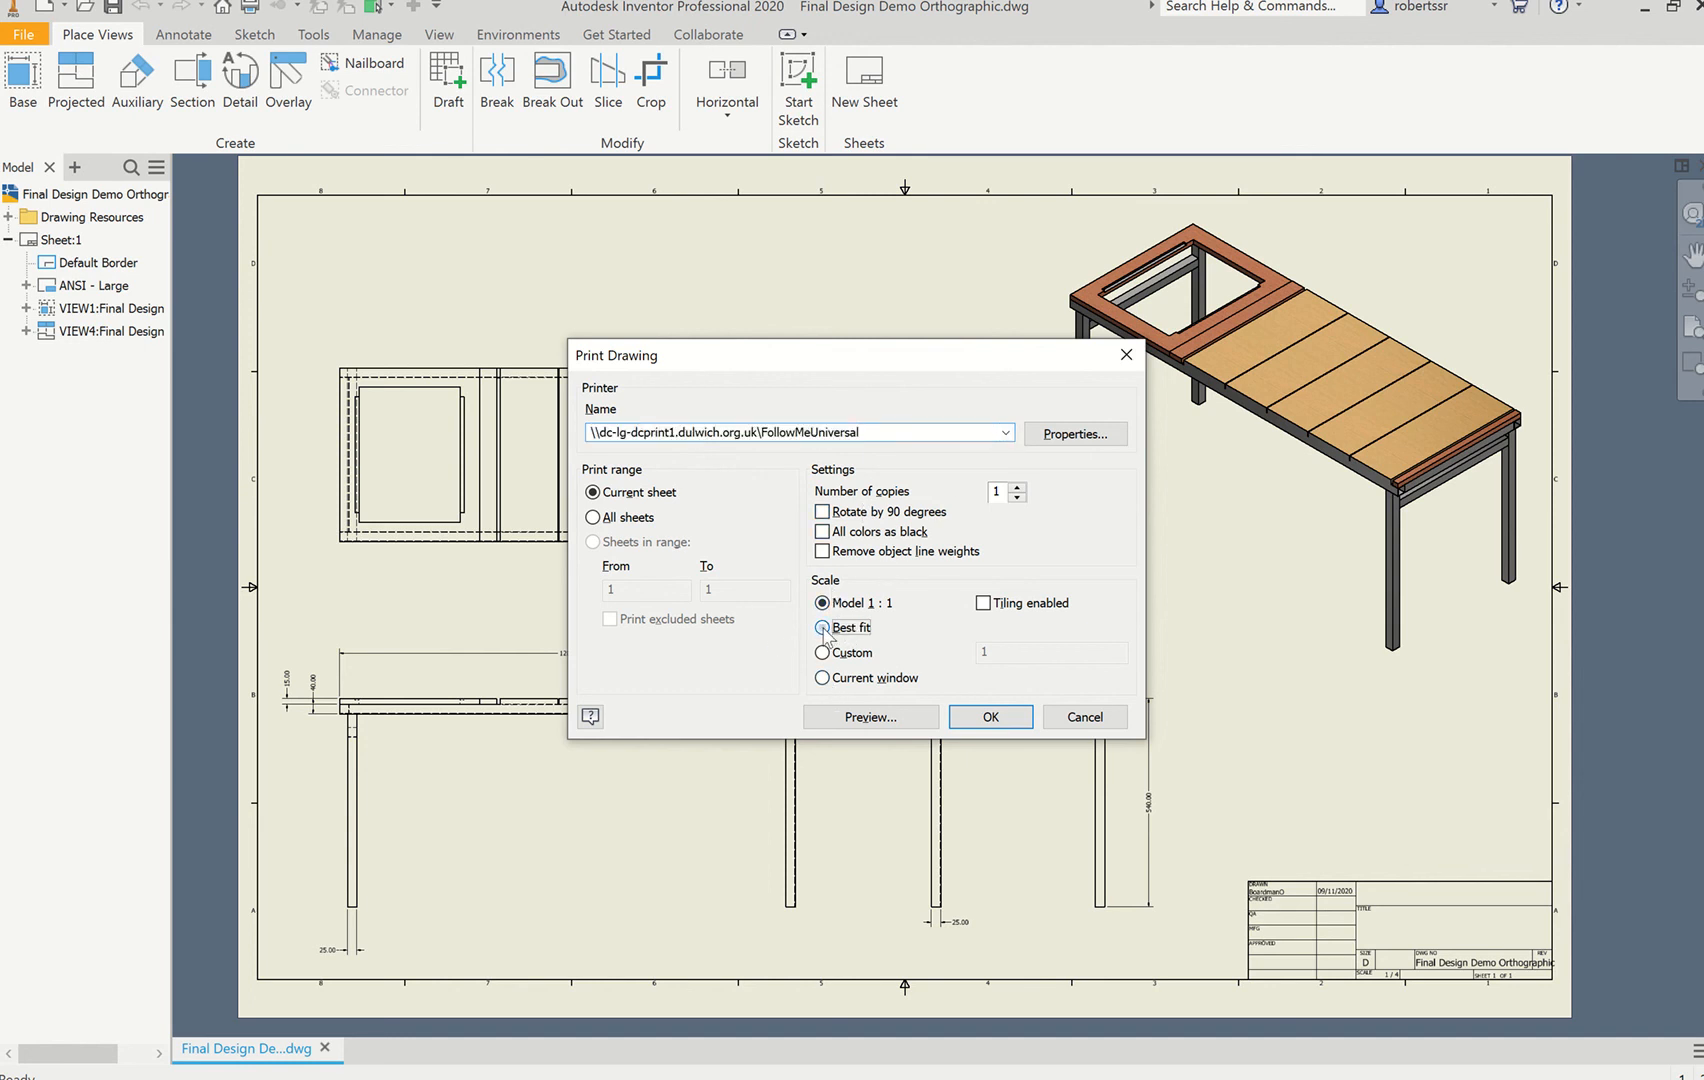
pyautogui.click(1058, 440)
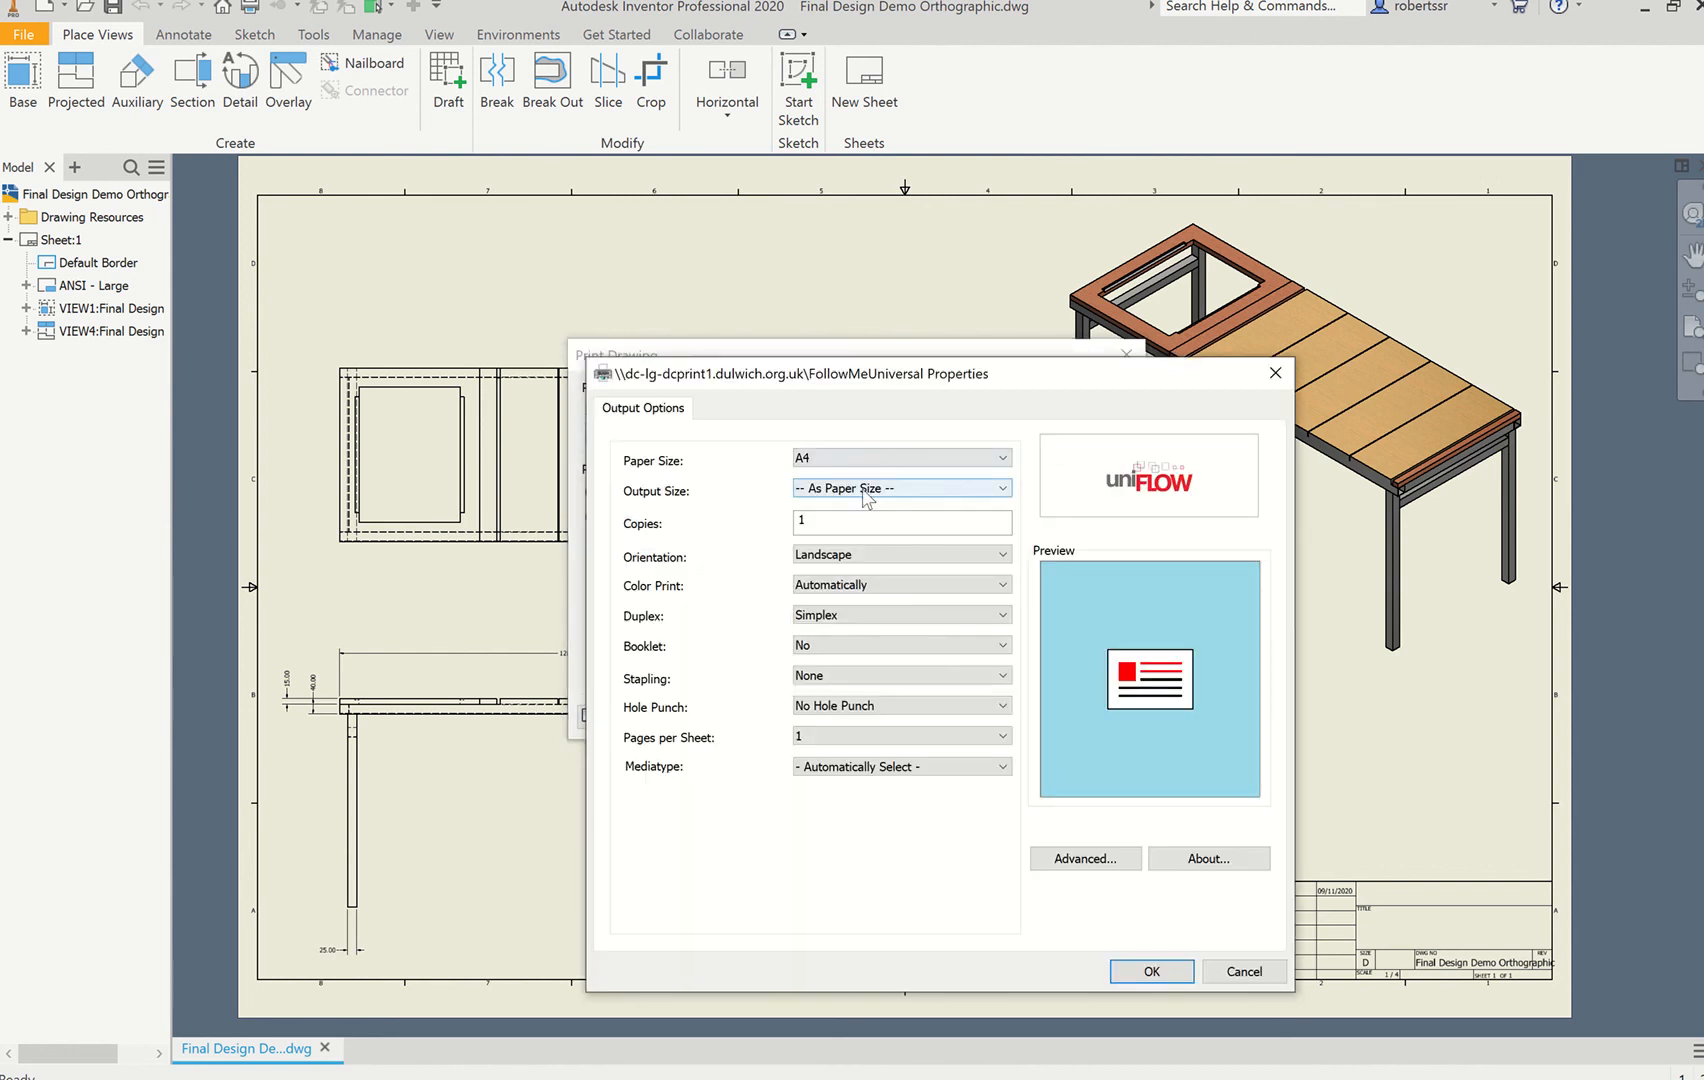
pyautogui.click(936, 489)
pyautogui.click(932, 505)
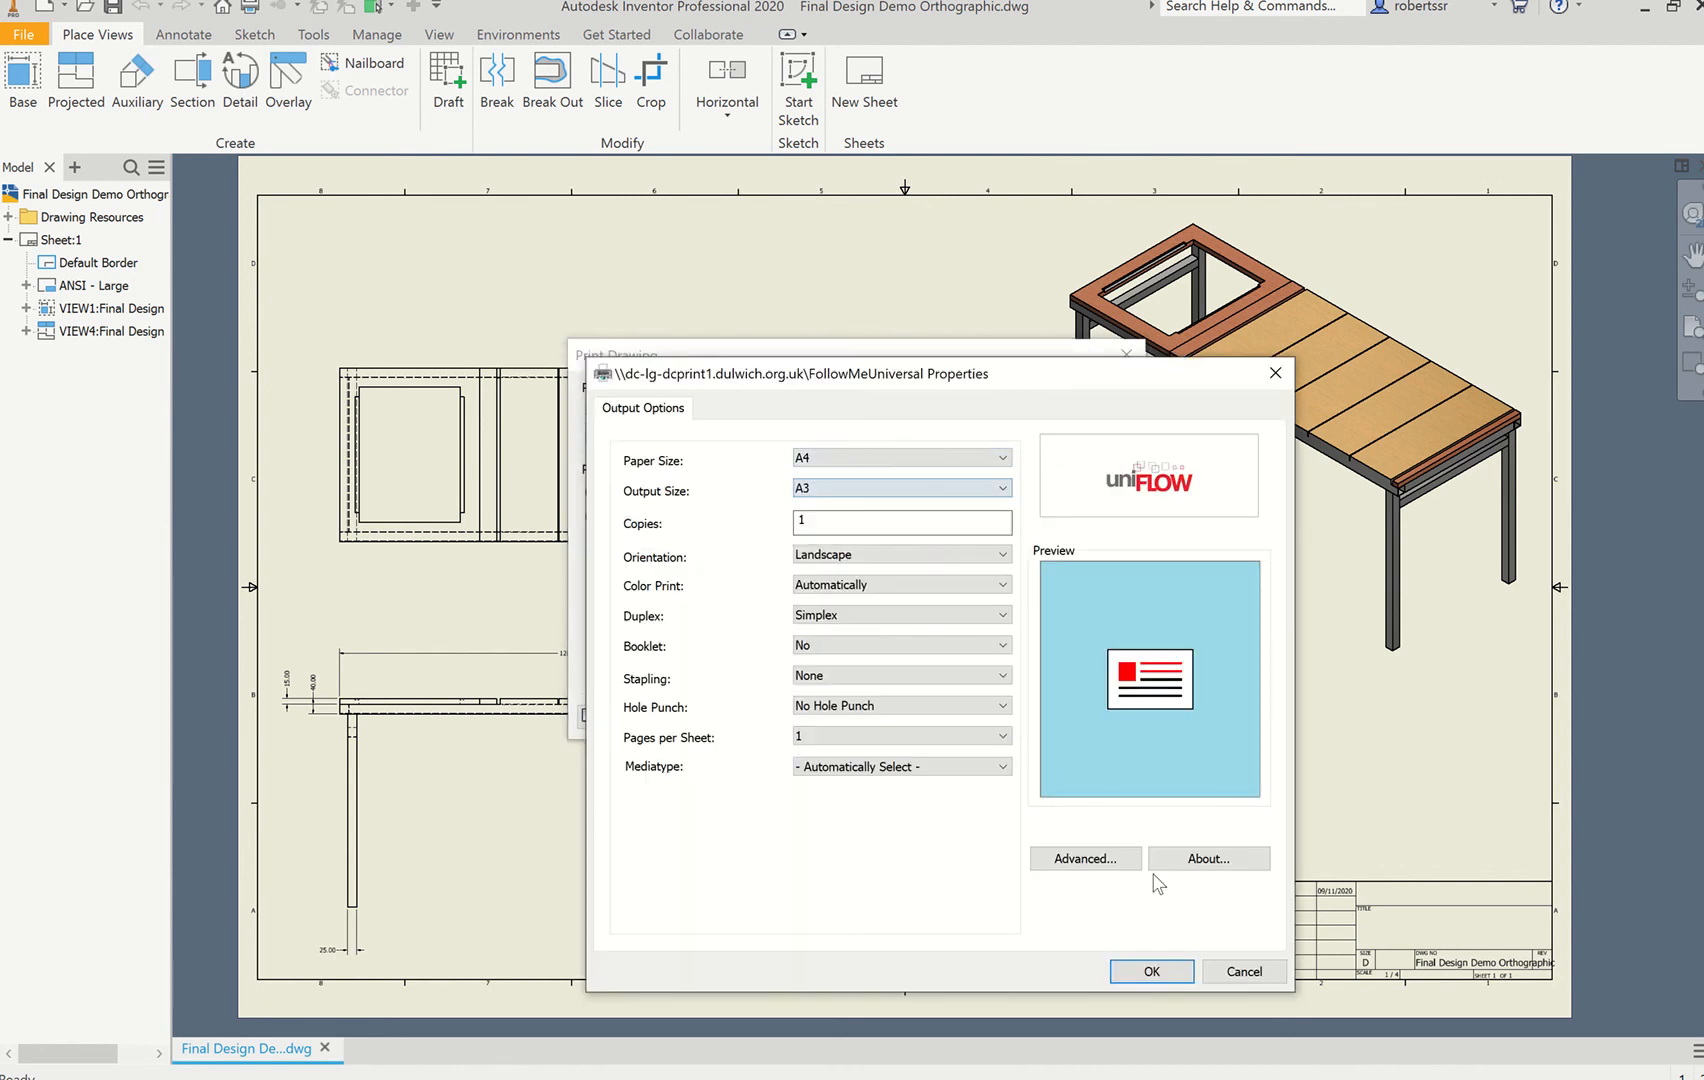
pyautogui.click(1145, 972)
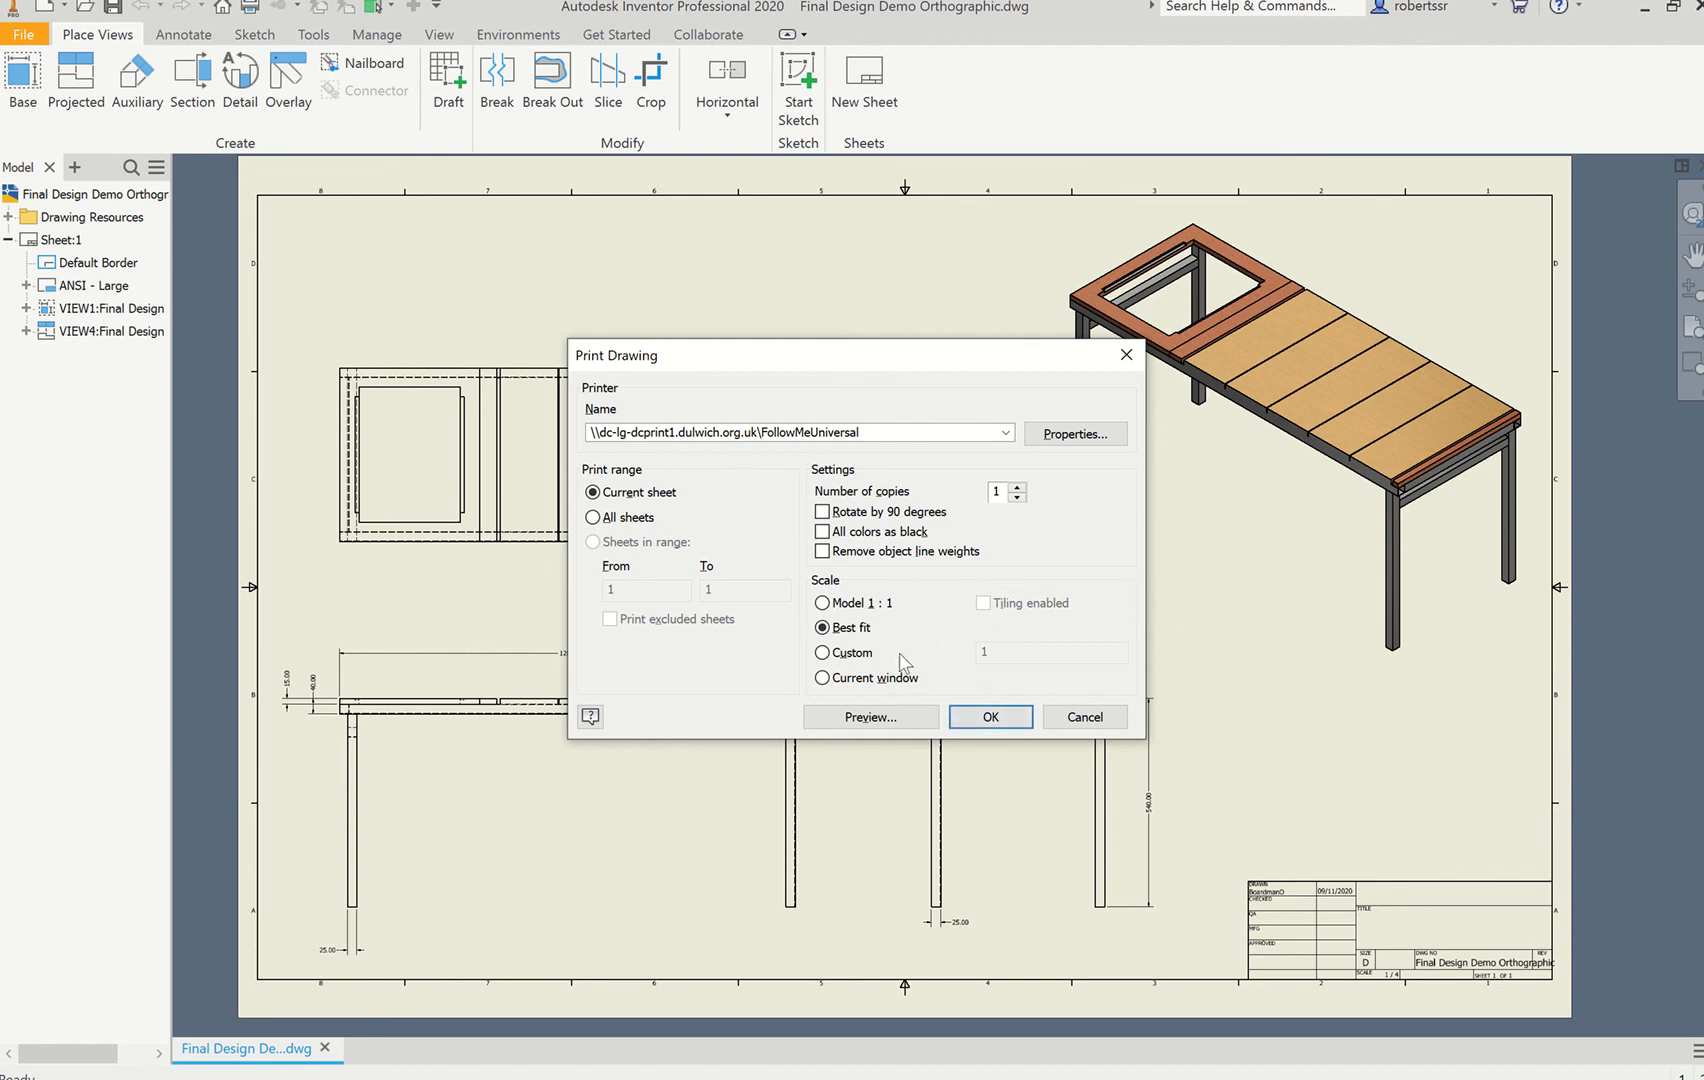
pyautogui.click(1080, 718)
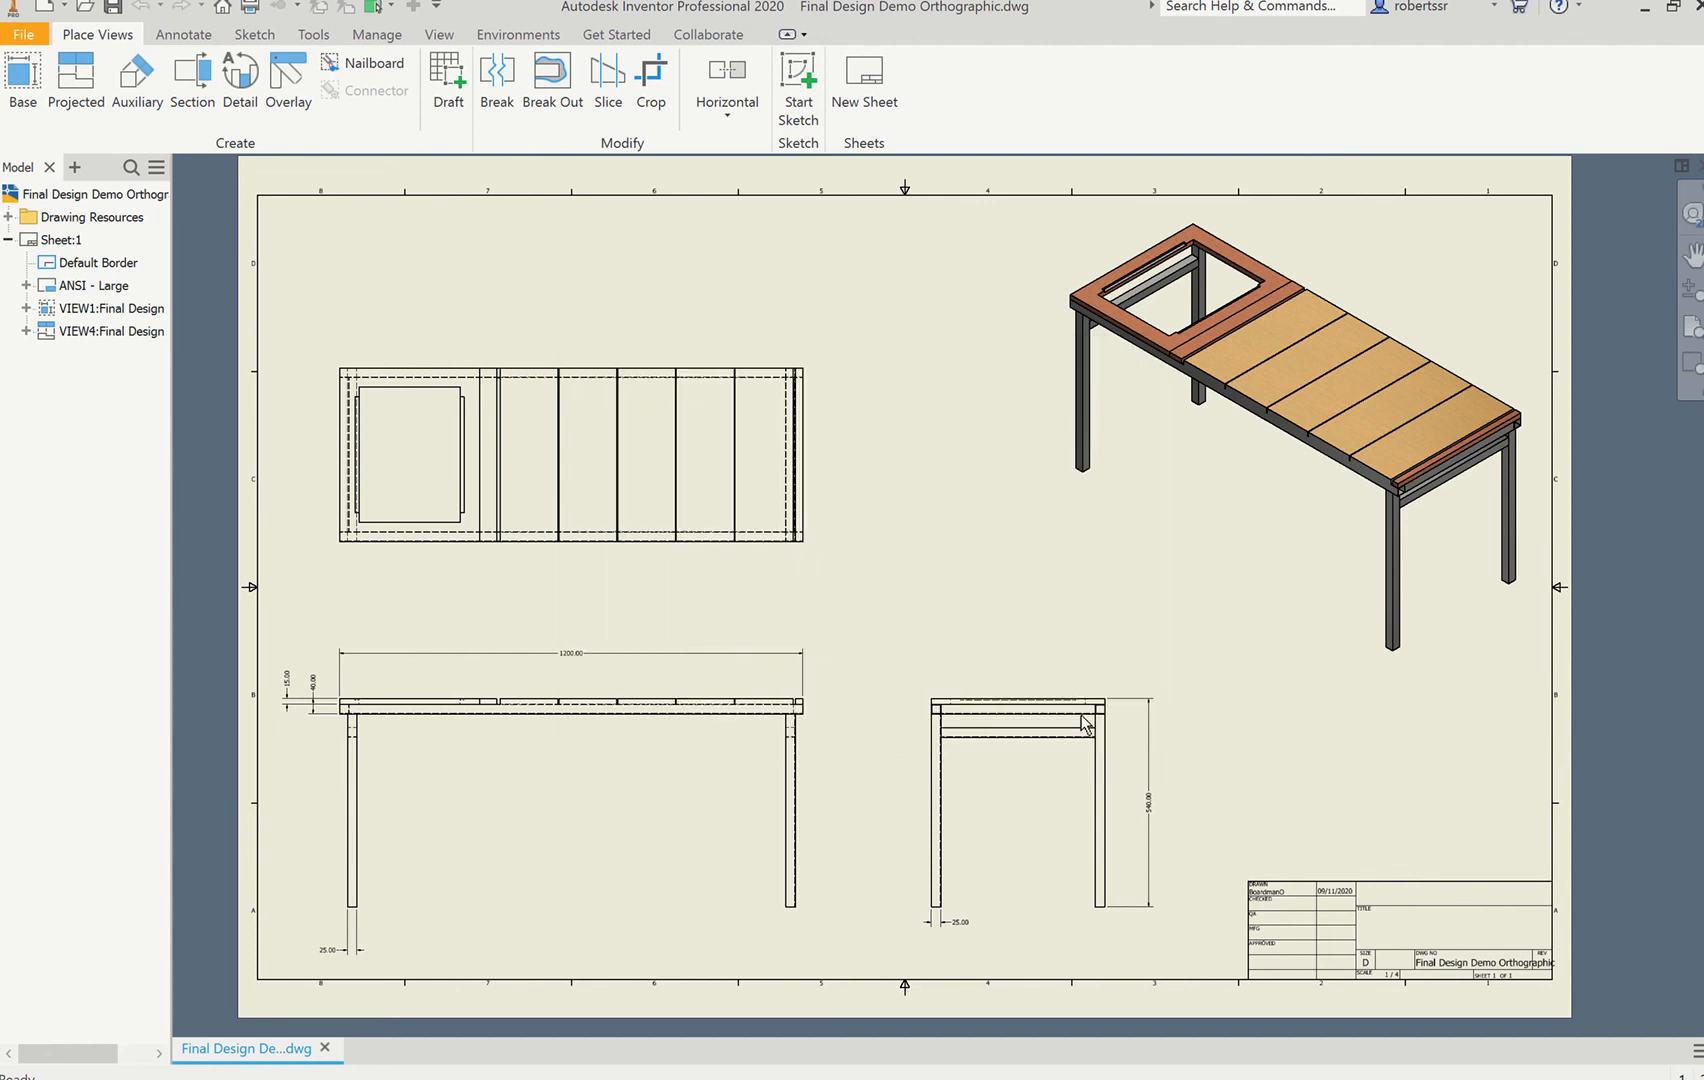
# Step: Add the title note "Orthographic Drawing of an Outdoor Bench (mm)" on the sheet above the top view
pyautogui.click(200, 36)
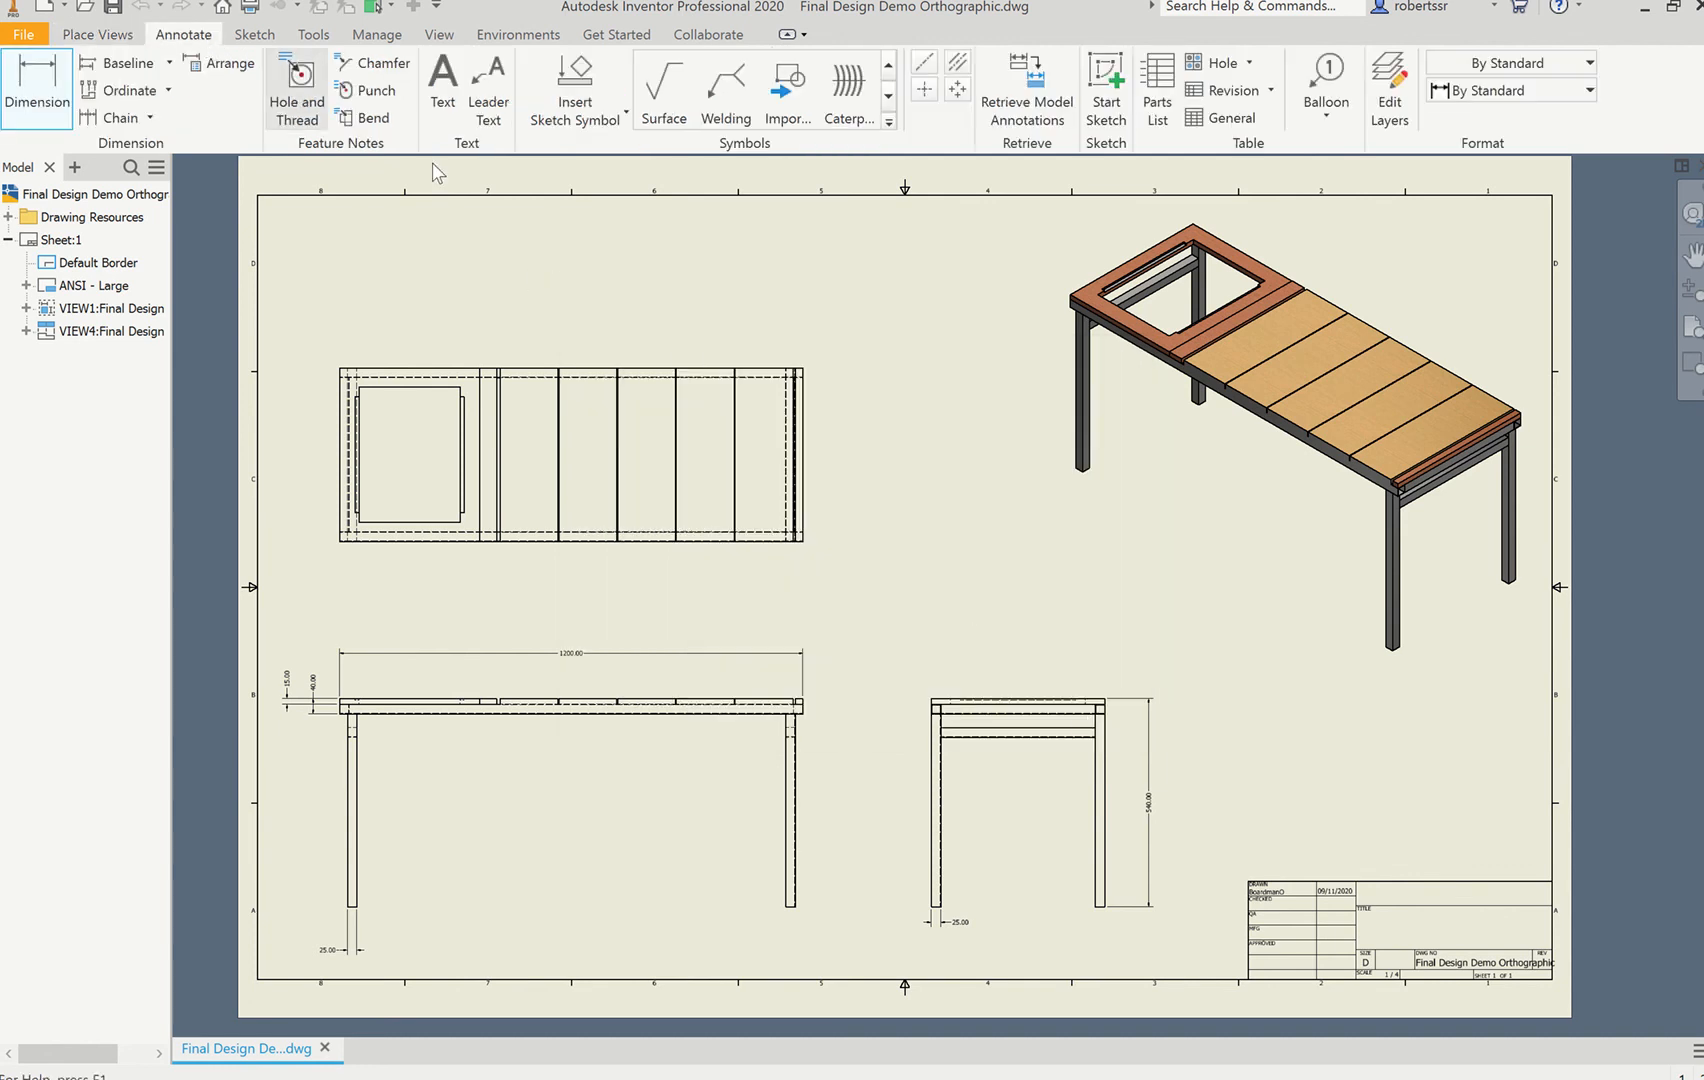
pyautogui.click(443, 90)
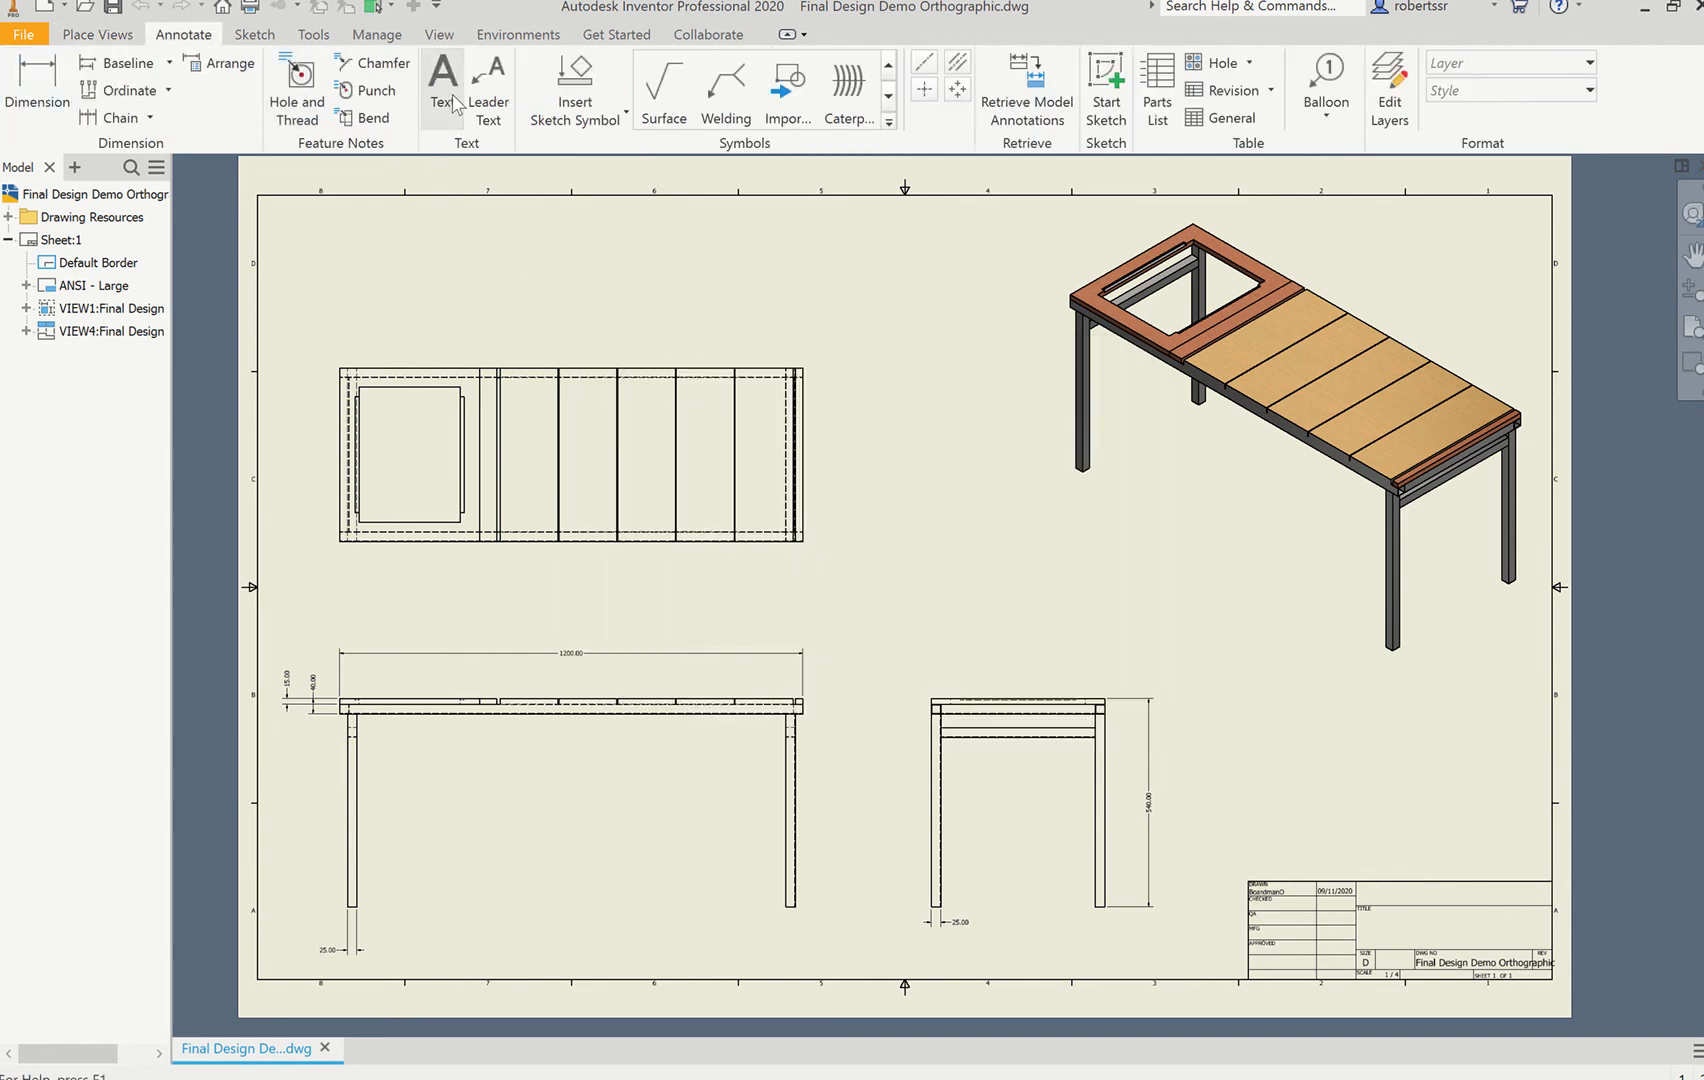
pyautogui.click(672, 229)
pyautogui.click(990, 269)
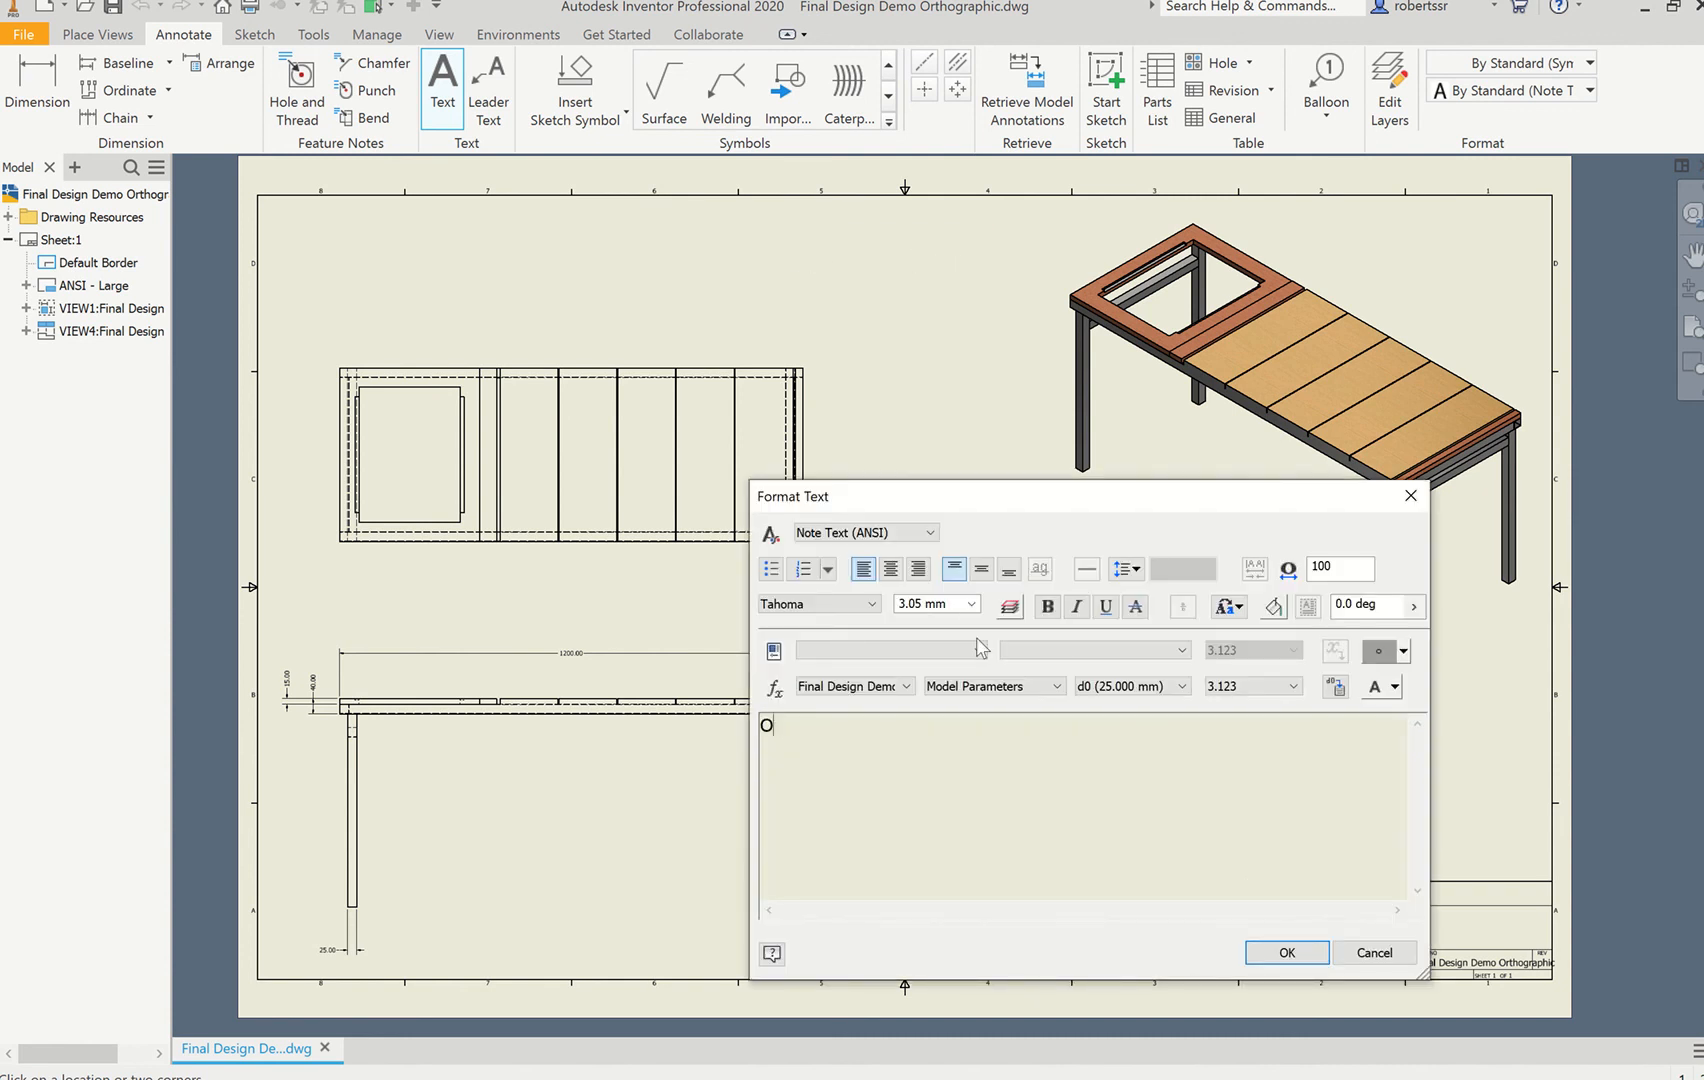
pyautogui.write('Orthographic Drawing of an Outdoor Bench (')
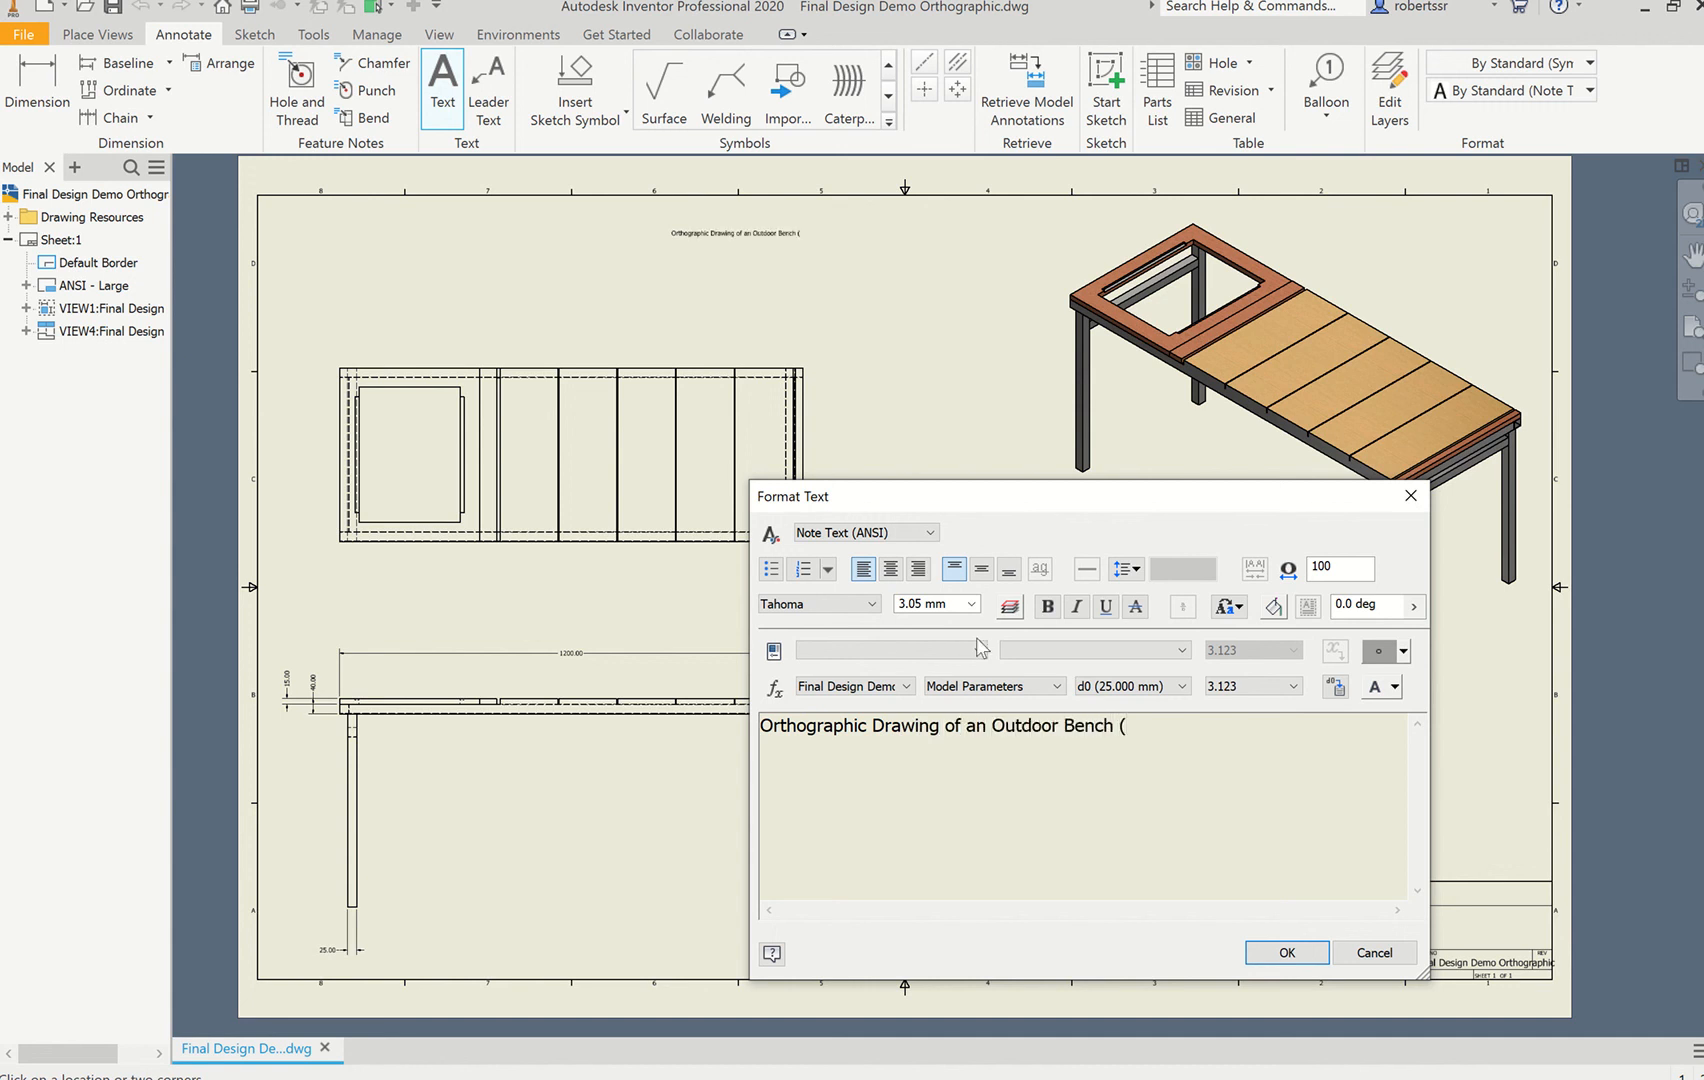
pyautogui.write('mm')
pyautogui.click(1294, 954)
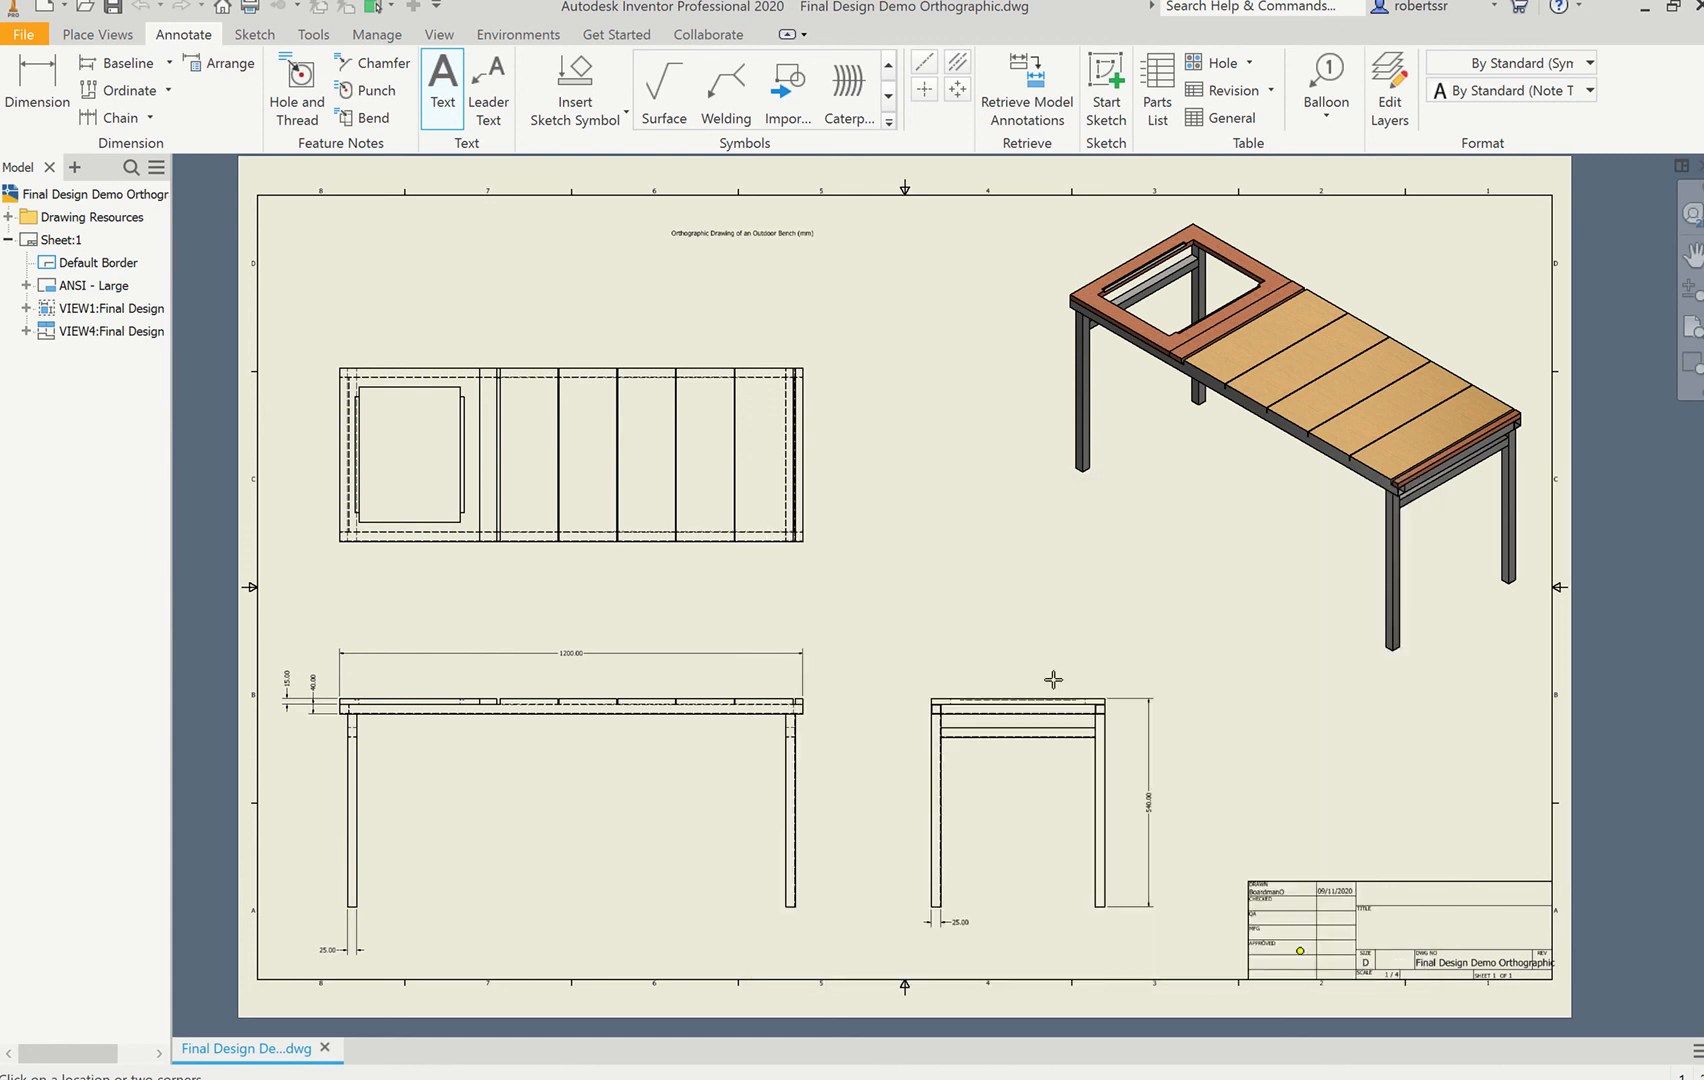
pyautogui.press('Escape')
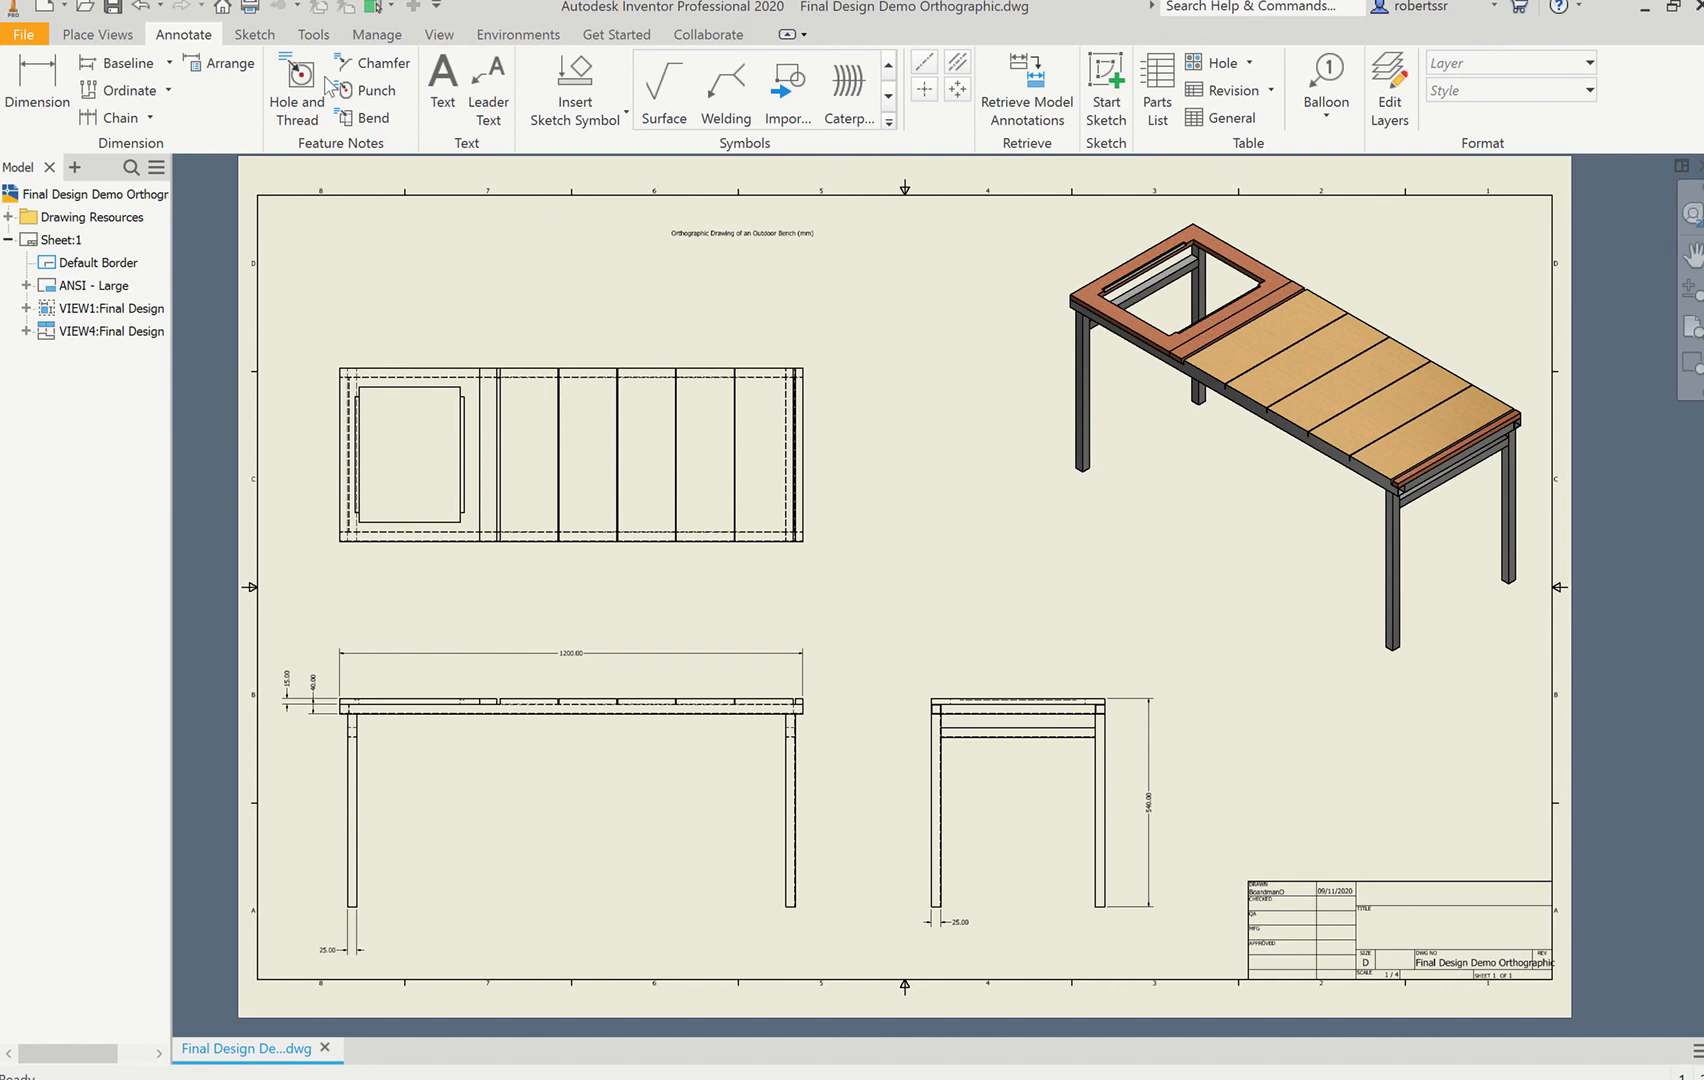
# Step: Set the text height of the Note Text (ANSI) style to 6 mm and save the style change
pyautogui.click(377, 35)
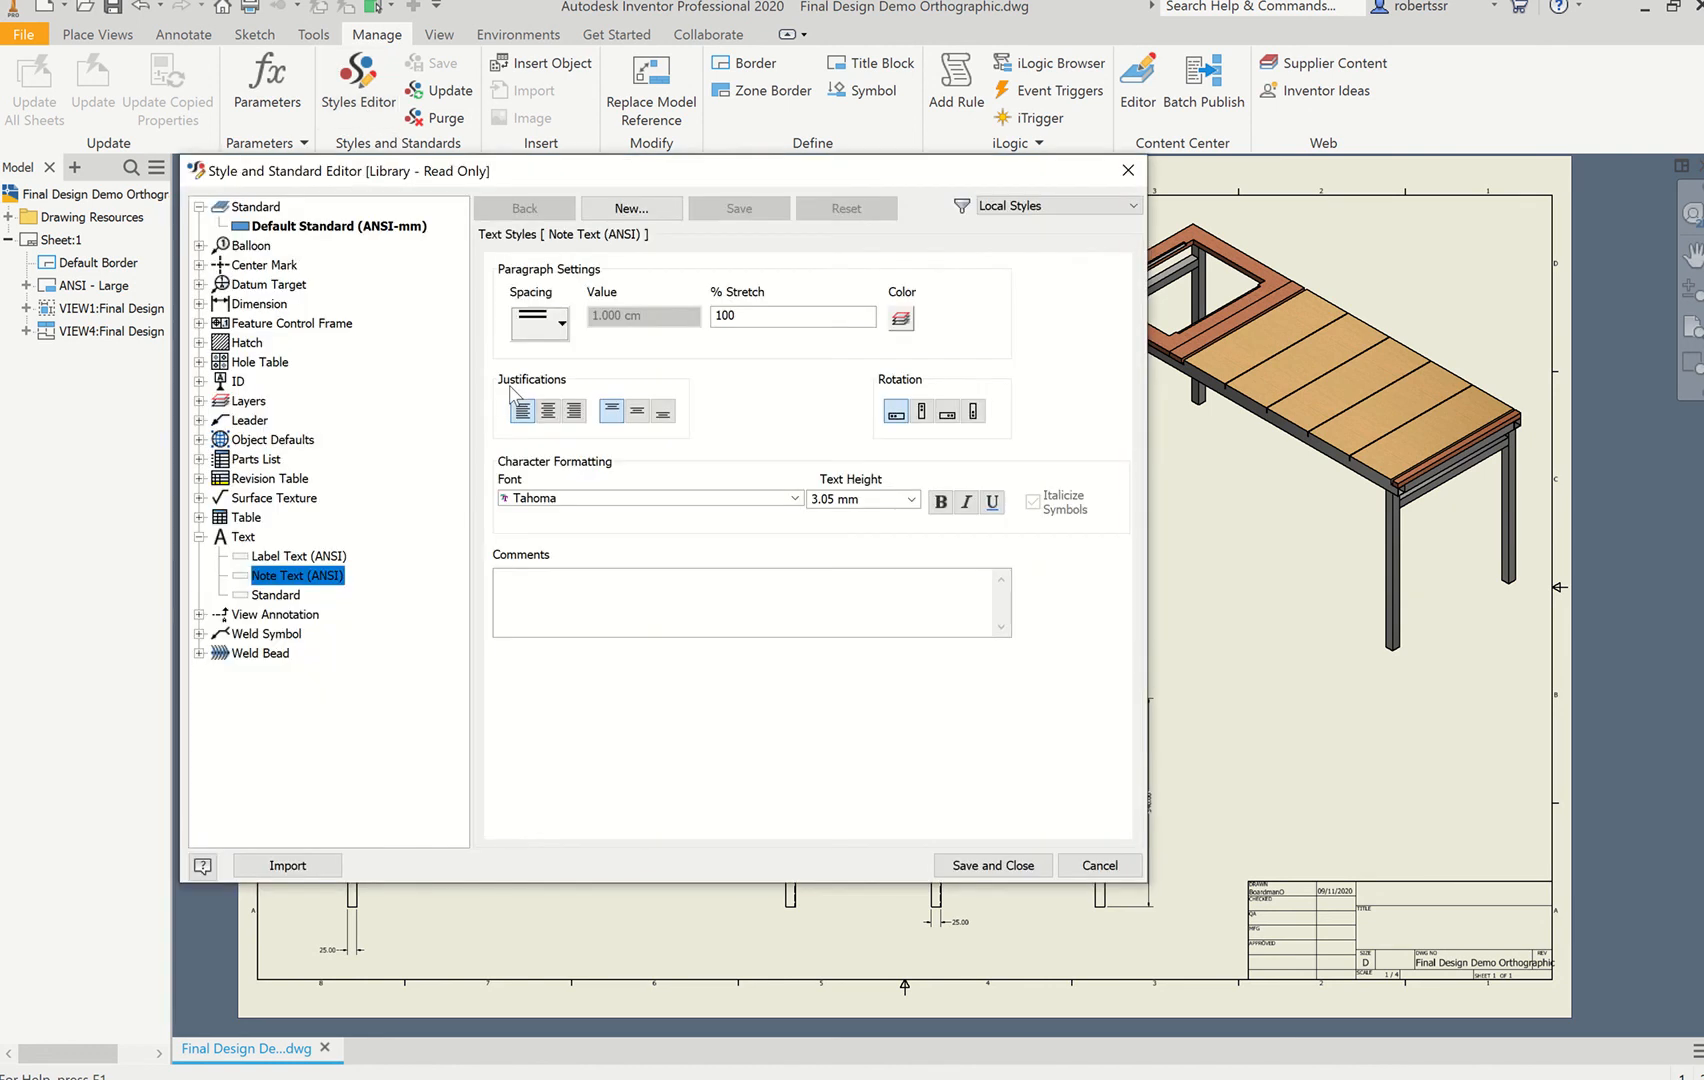
pyautogui.click(200, 538)
pyautogui.click(200, 538)
pyautogui.click(296, 575)
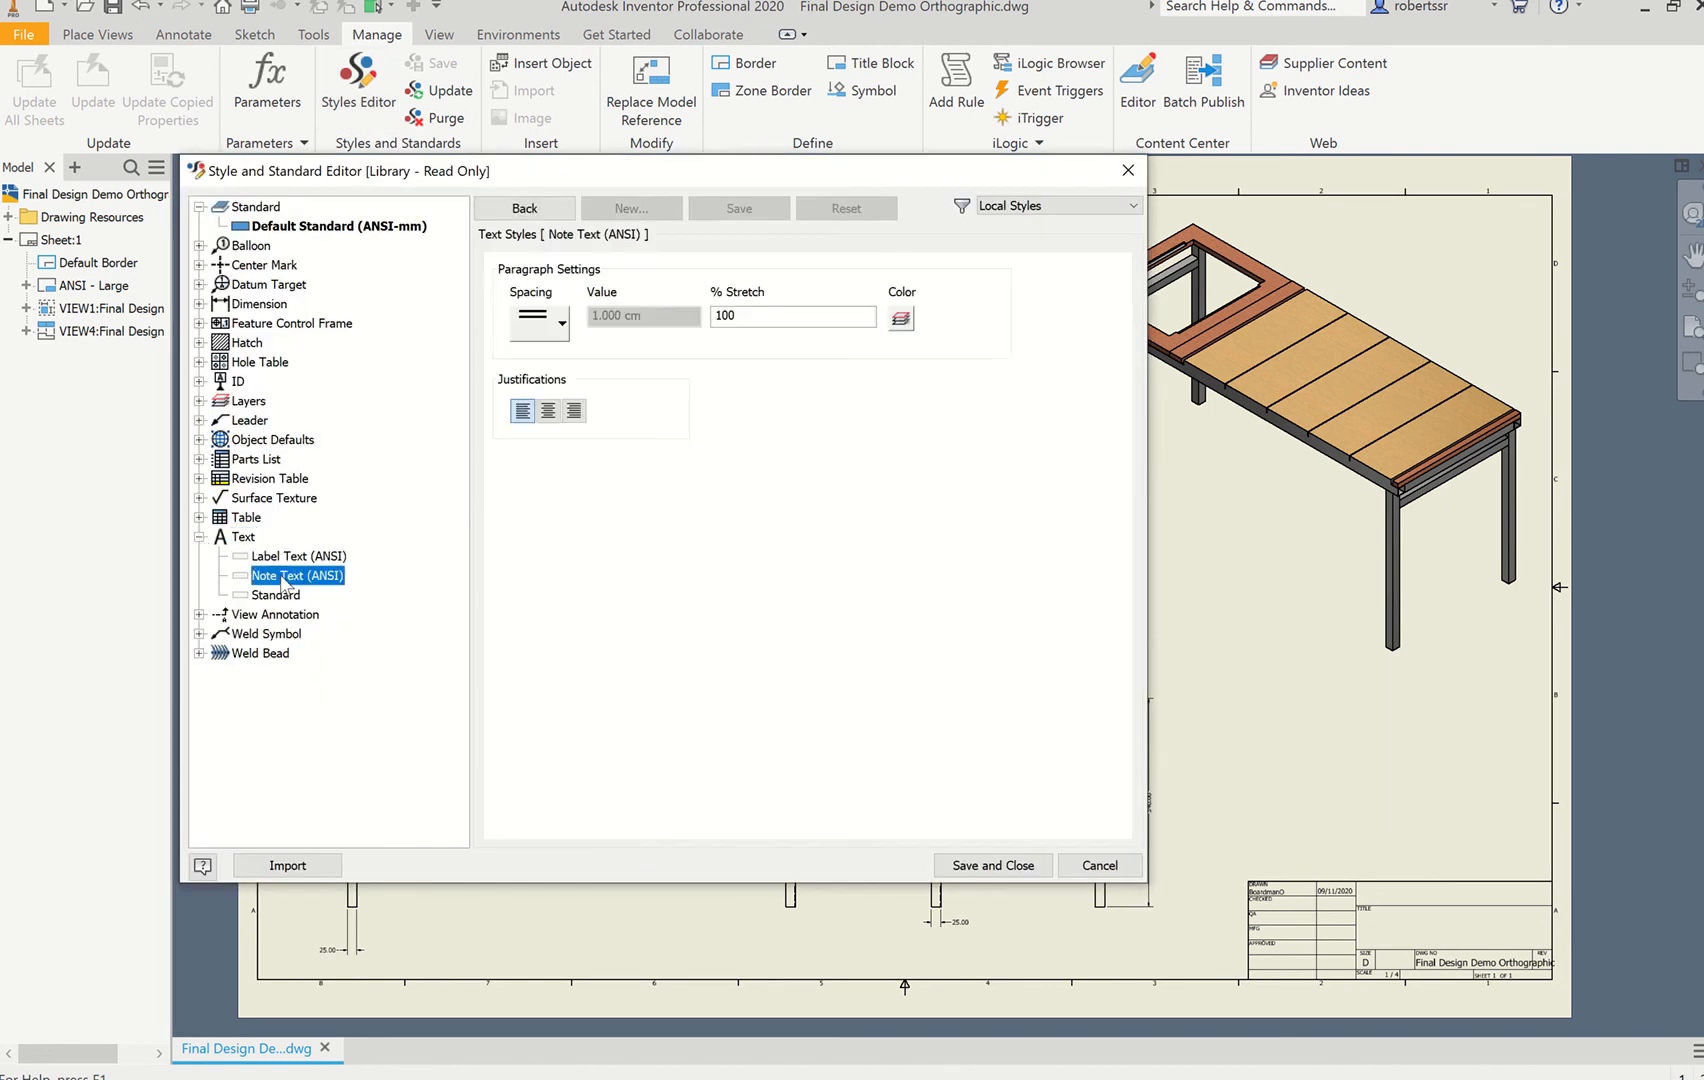
pyautogui.click(887, 499)
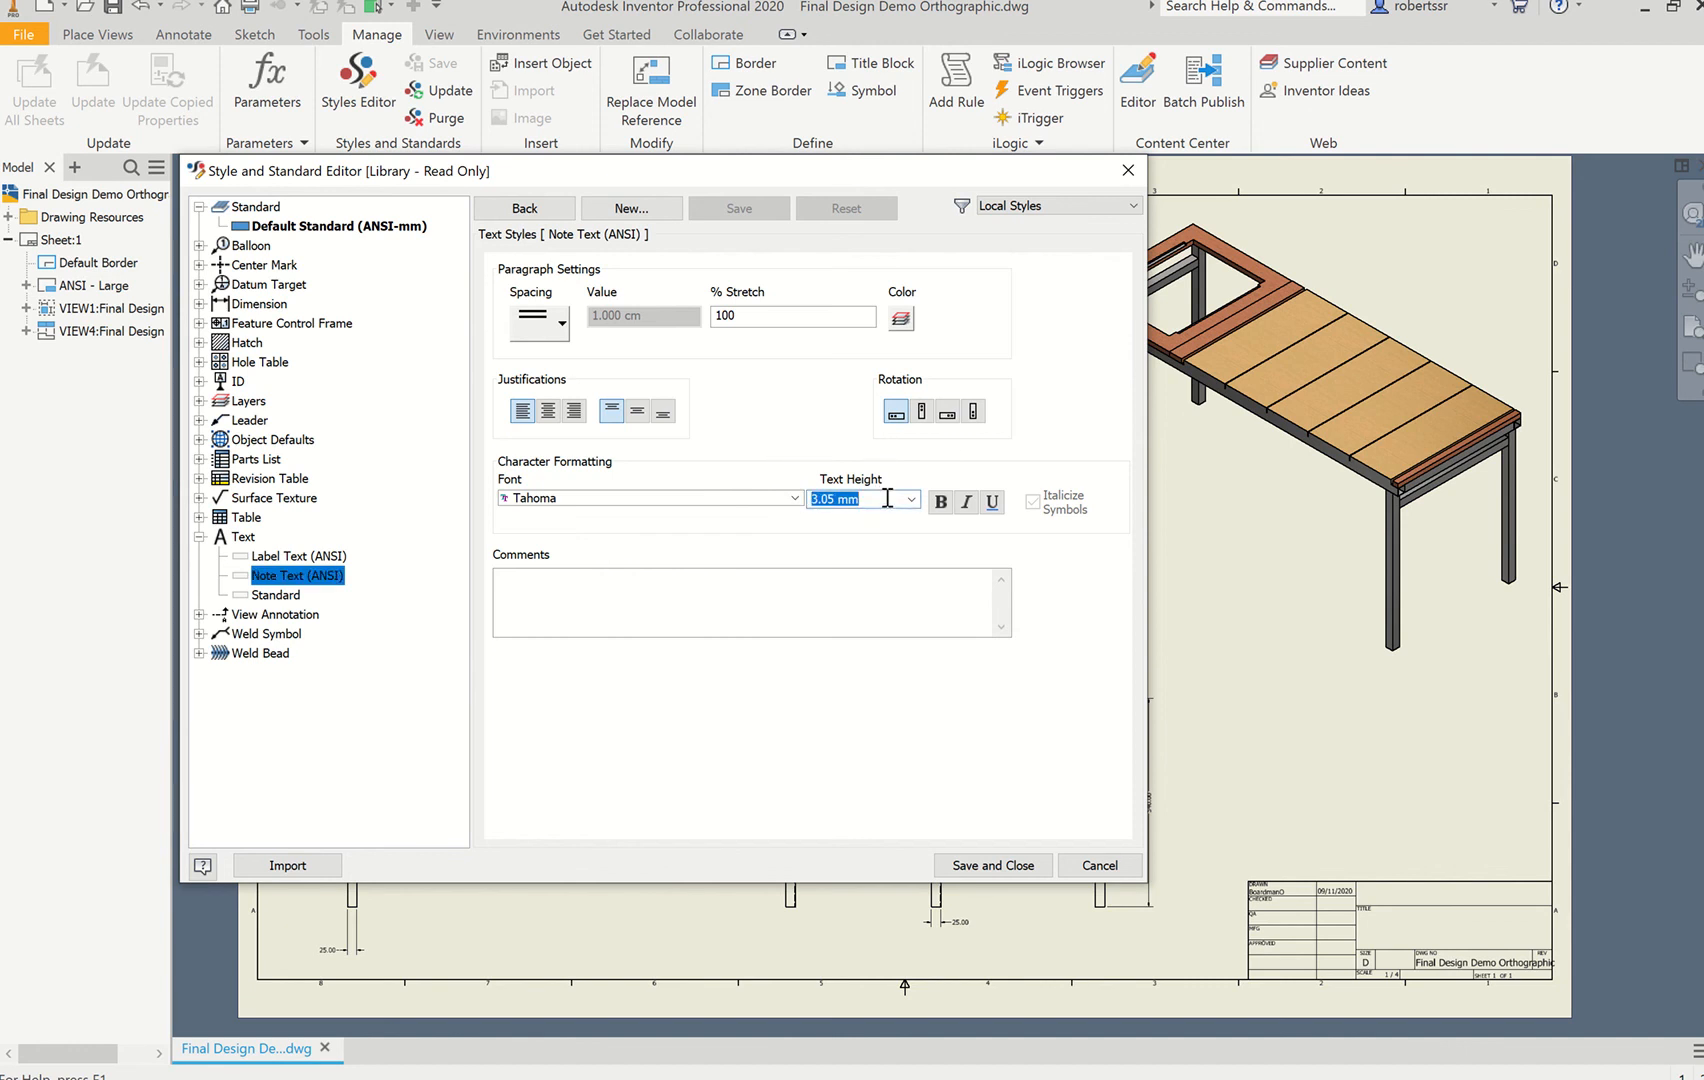
pyautogui.write('6')
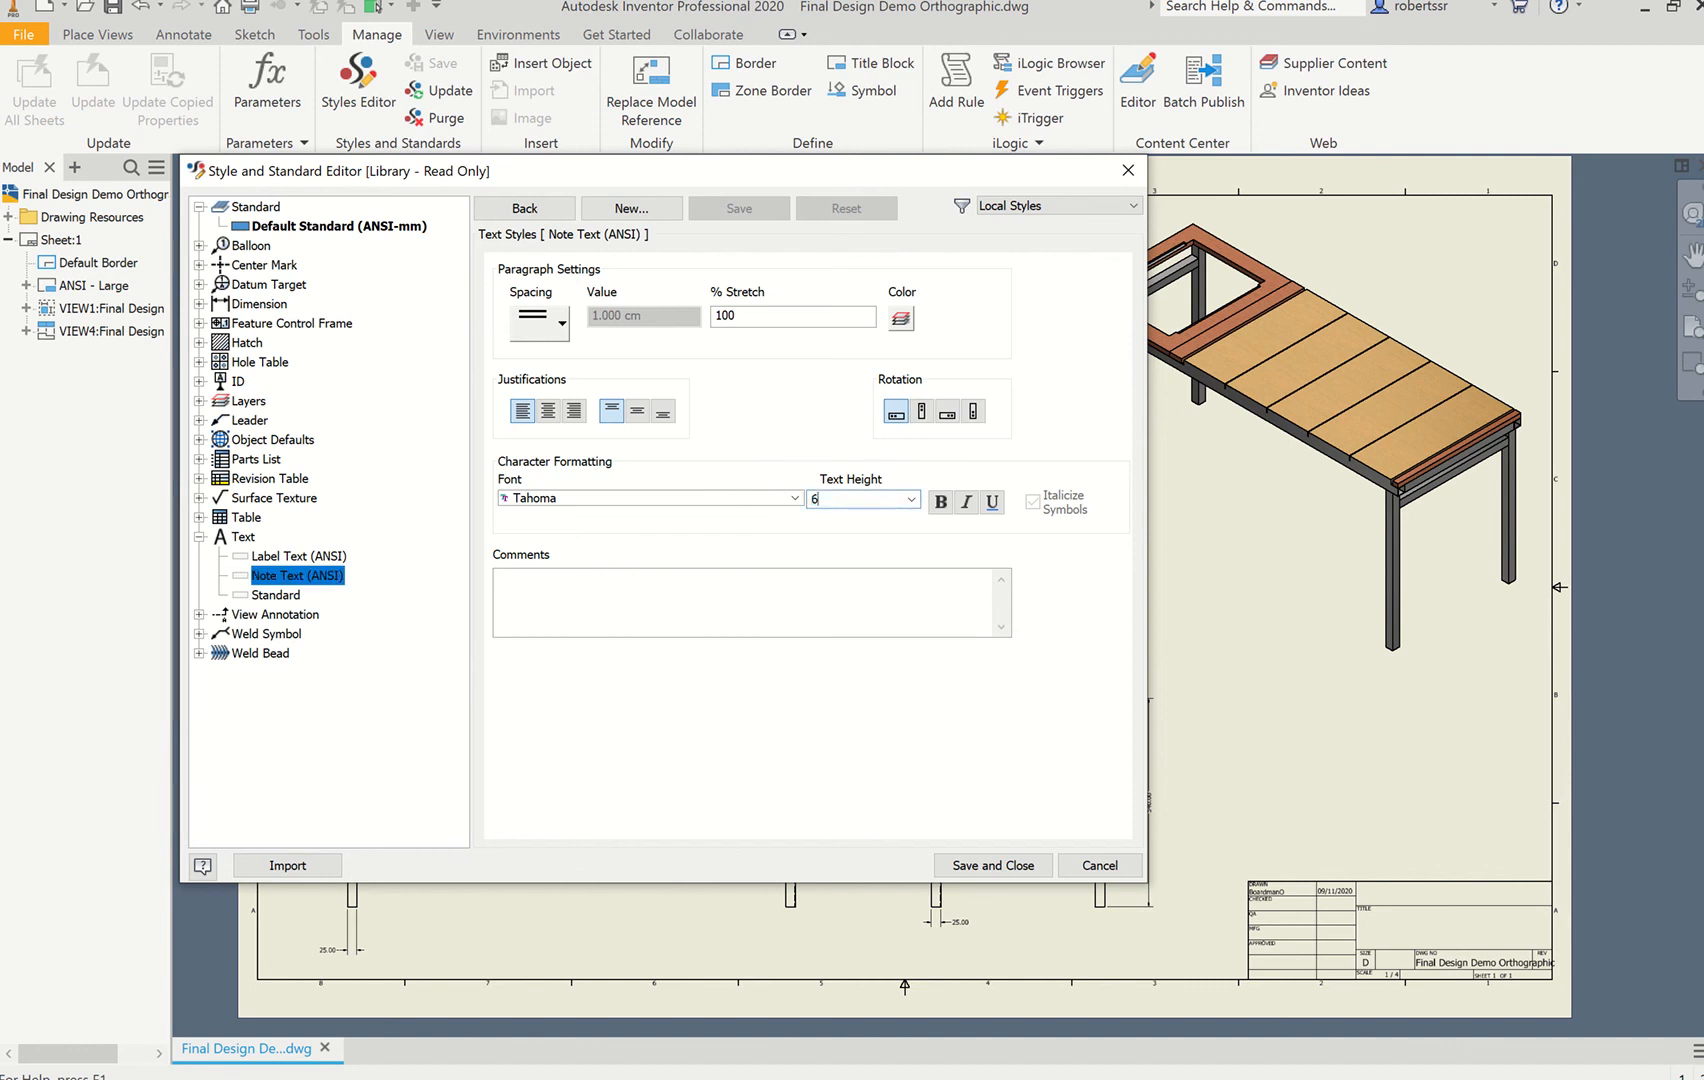
pyautogui.click(993, 865)
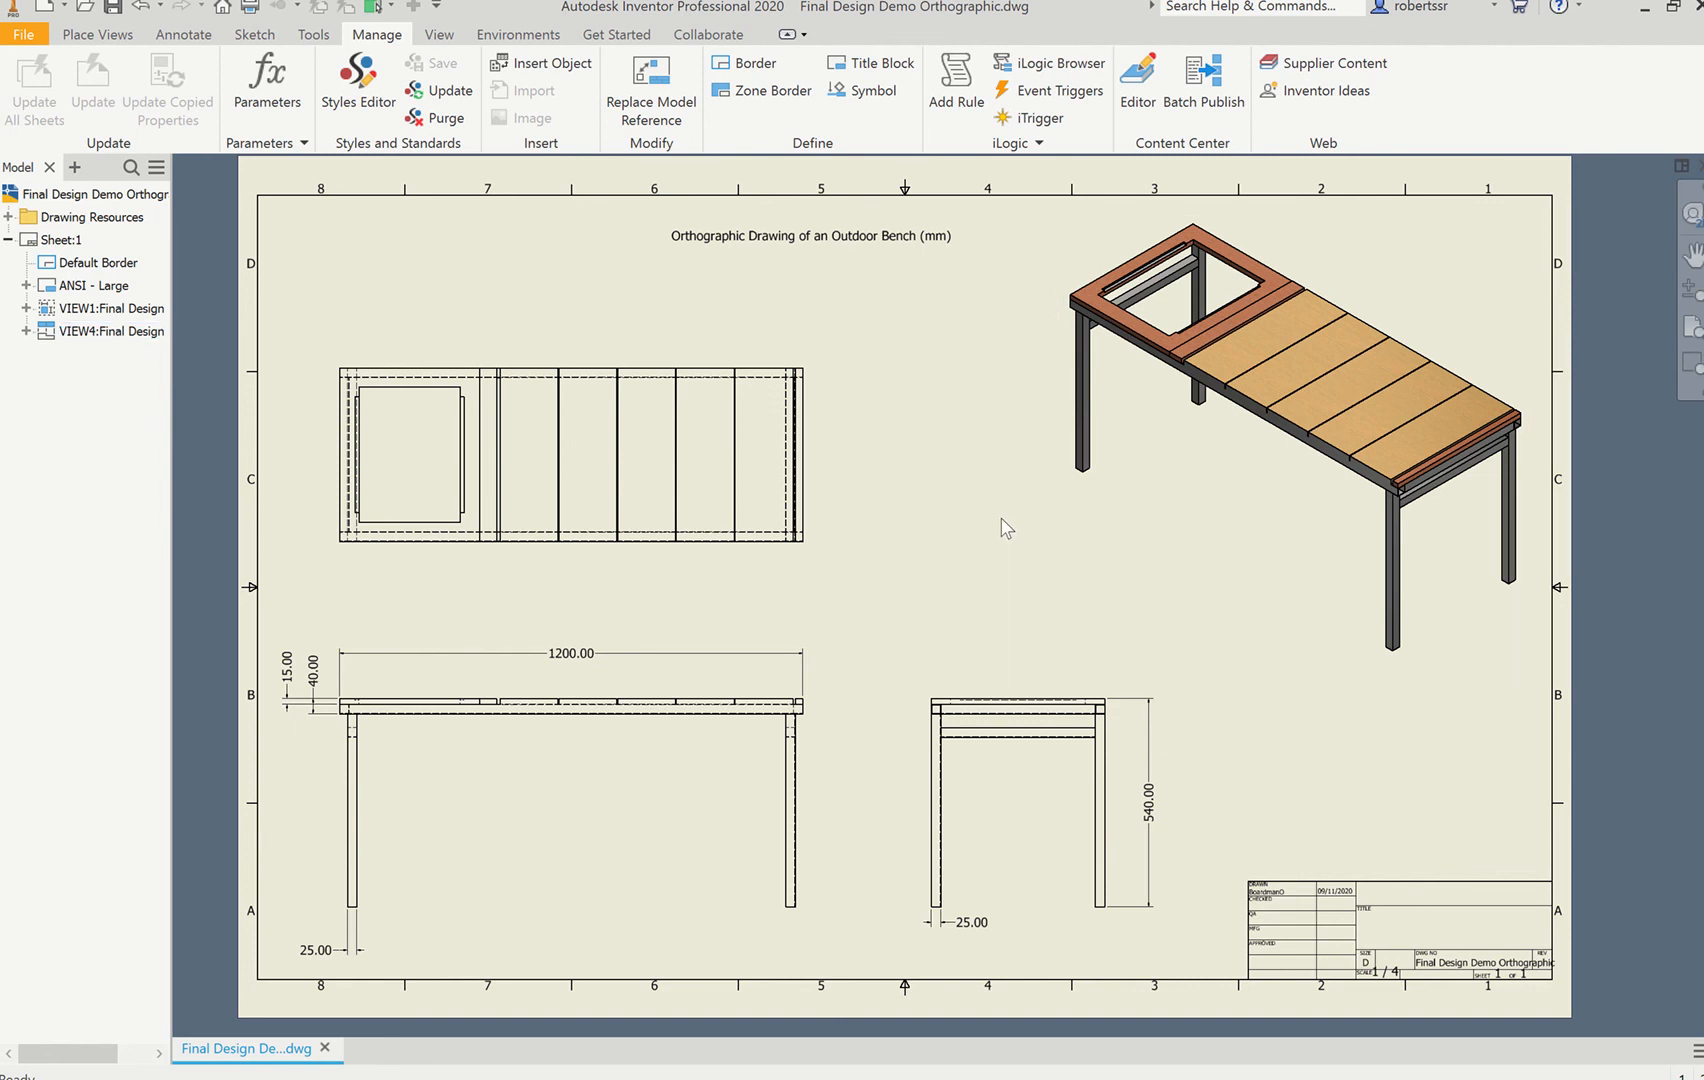
pyautogui.click(97, 34)
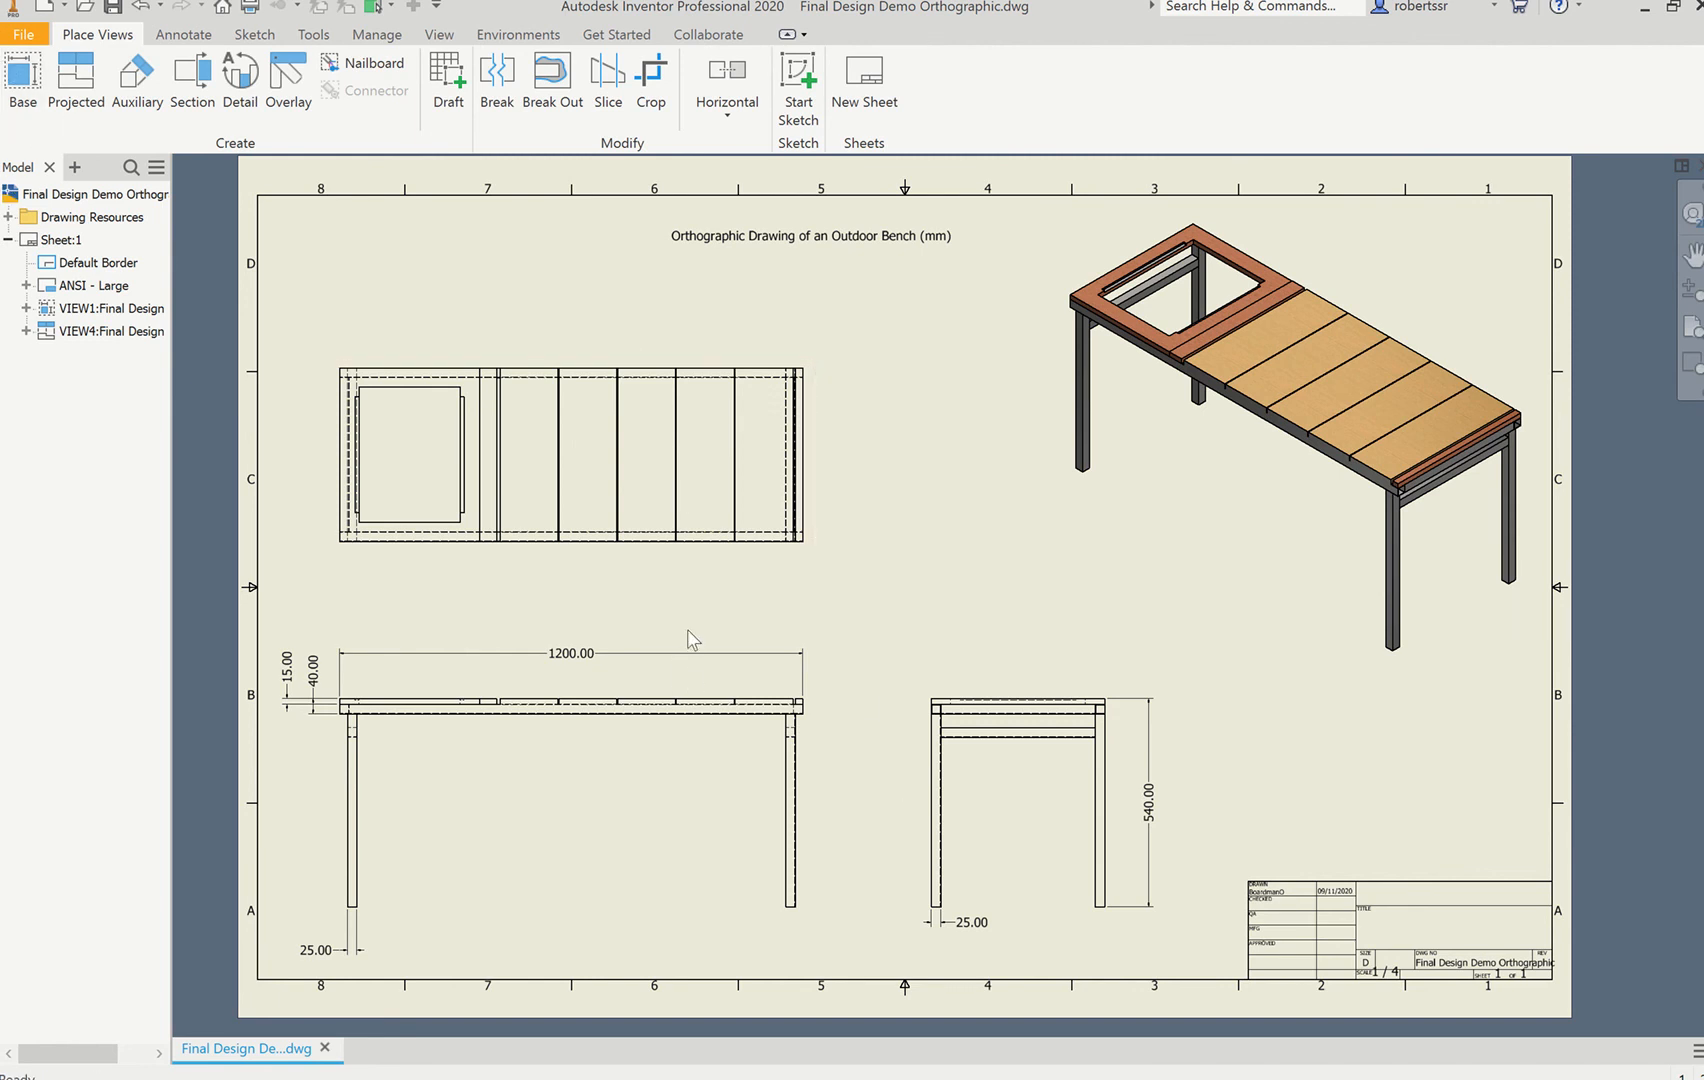
pyautogui.doubleClick(813, 762)
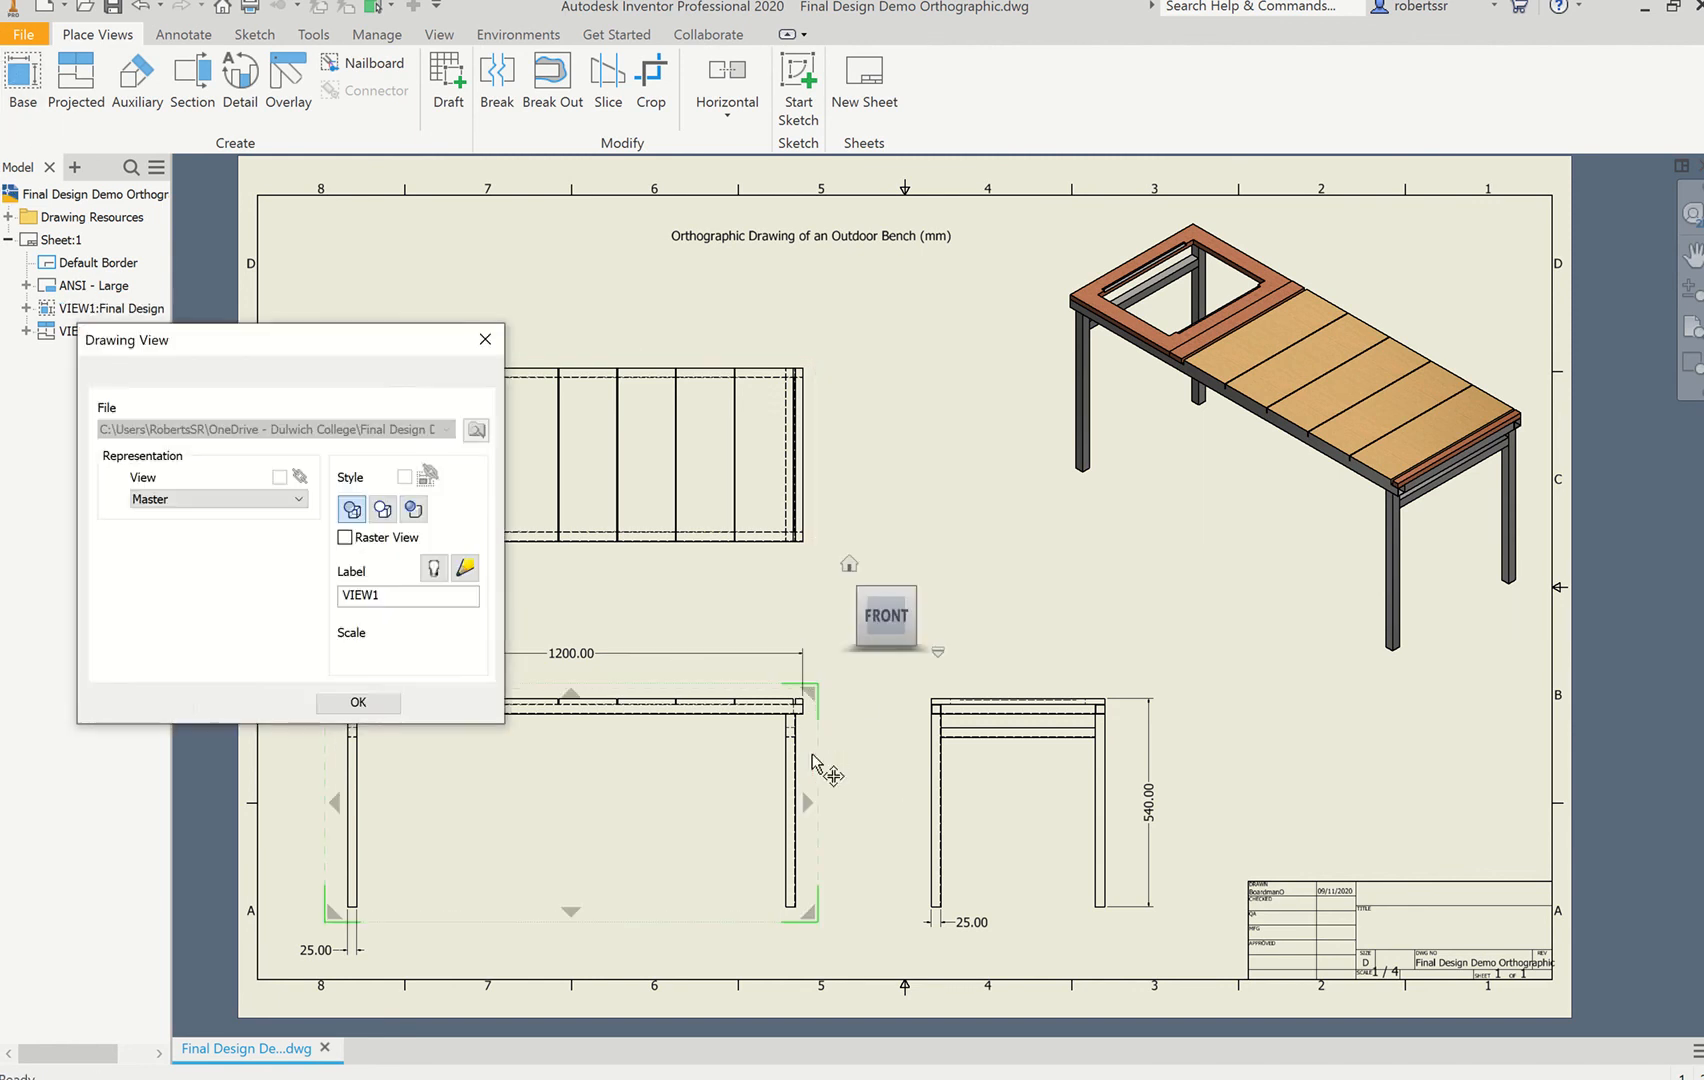
pyautogui.click(932, 619)
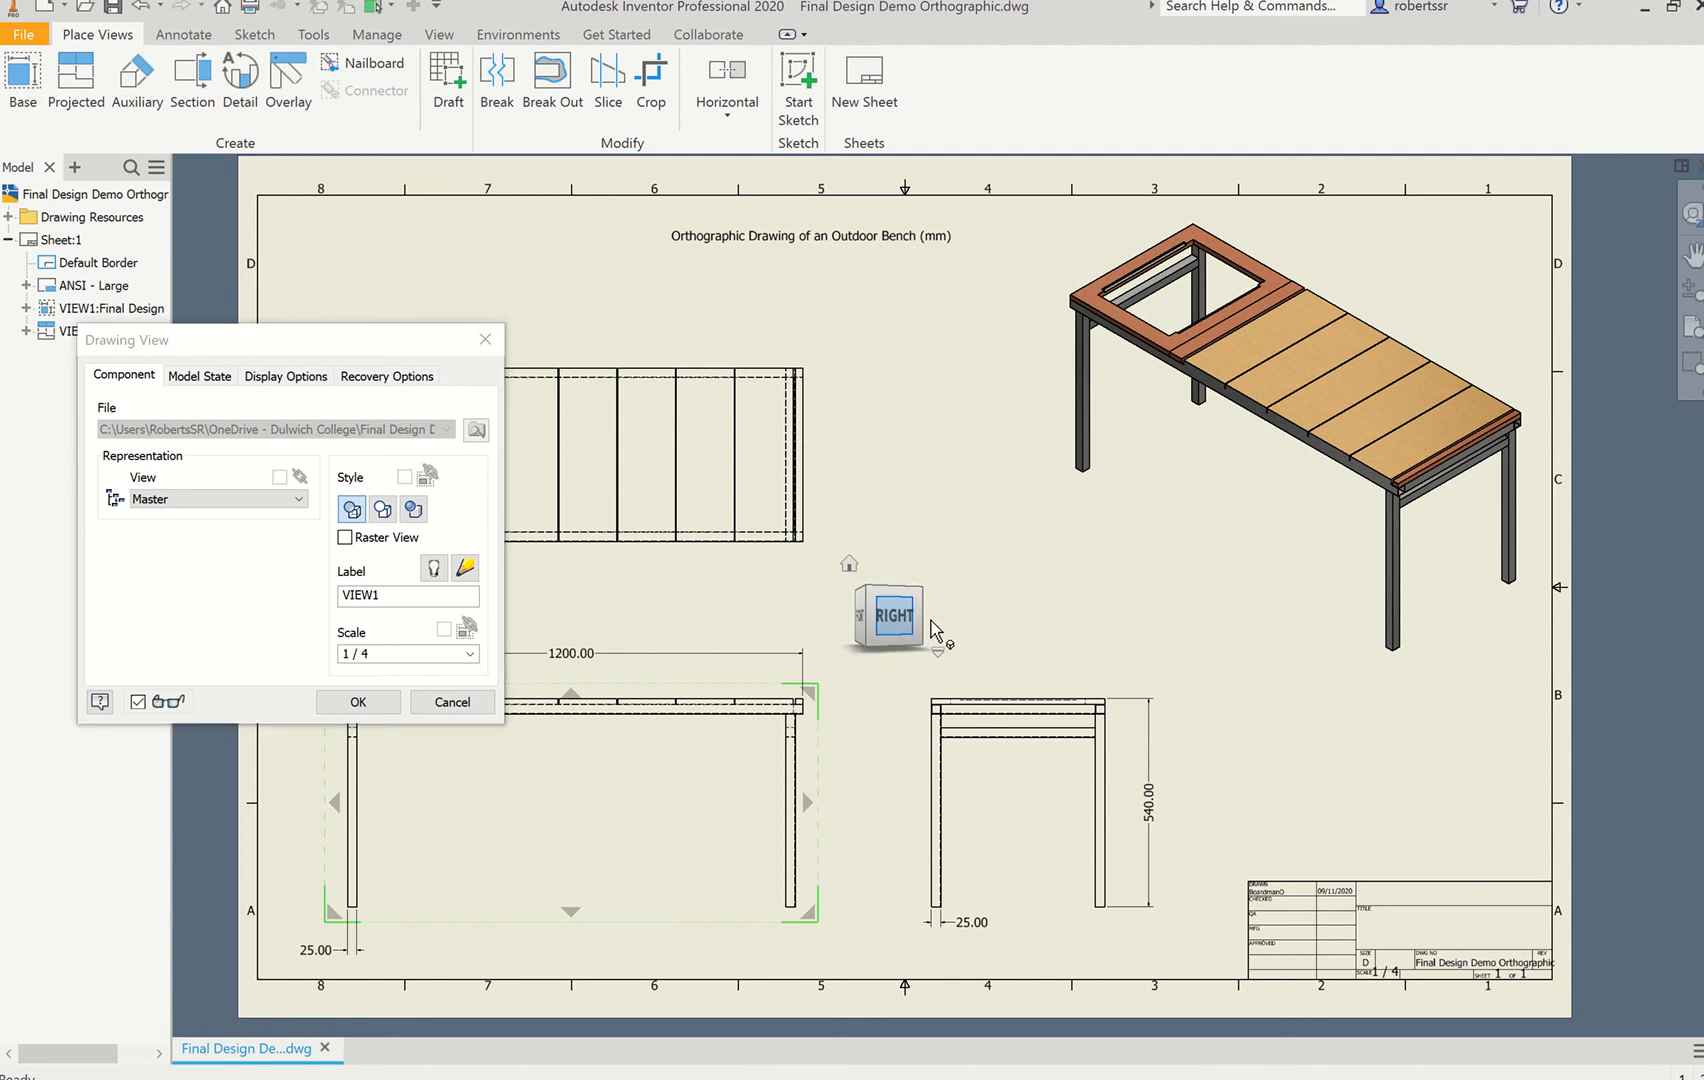
pyautogui.click(844, 618)
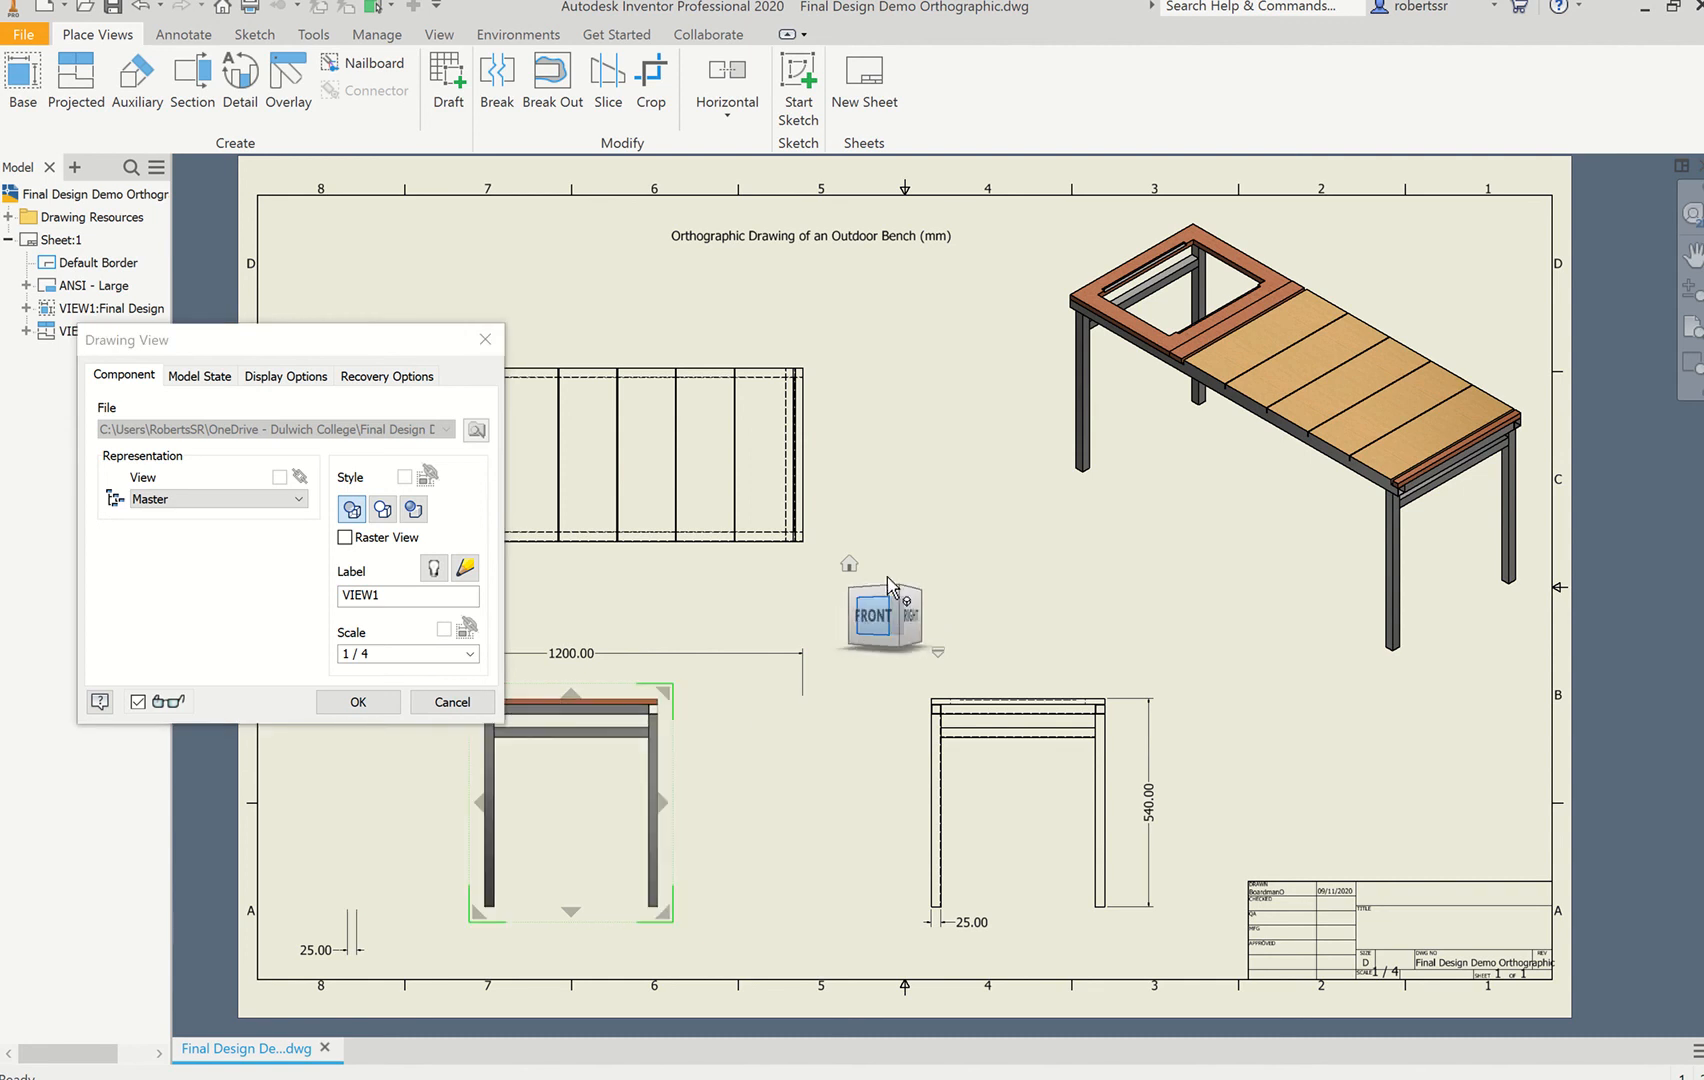
pyautogui.click(450, 702)
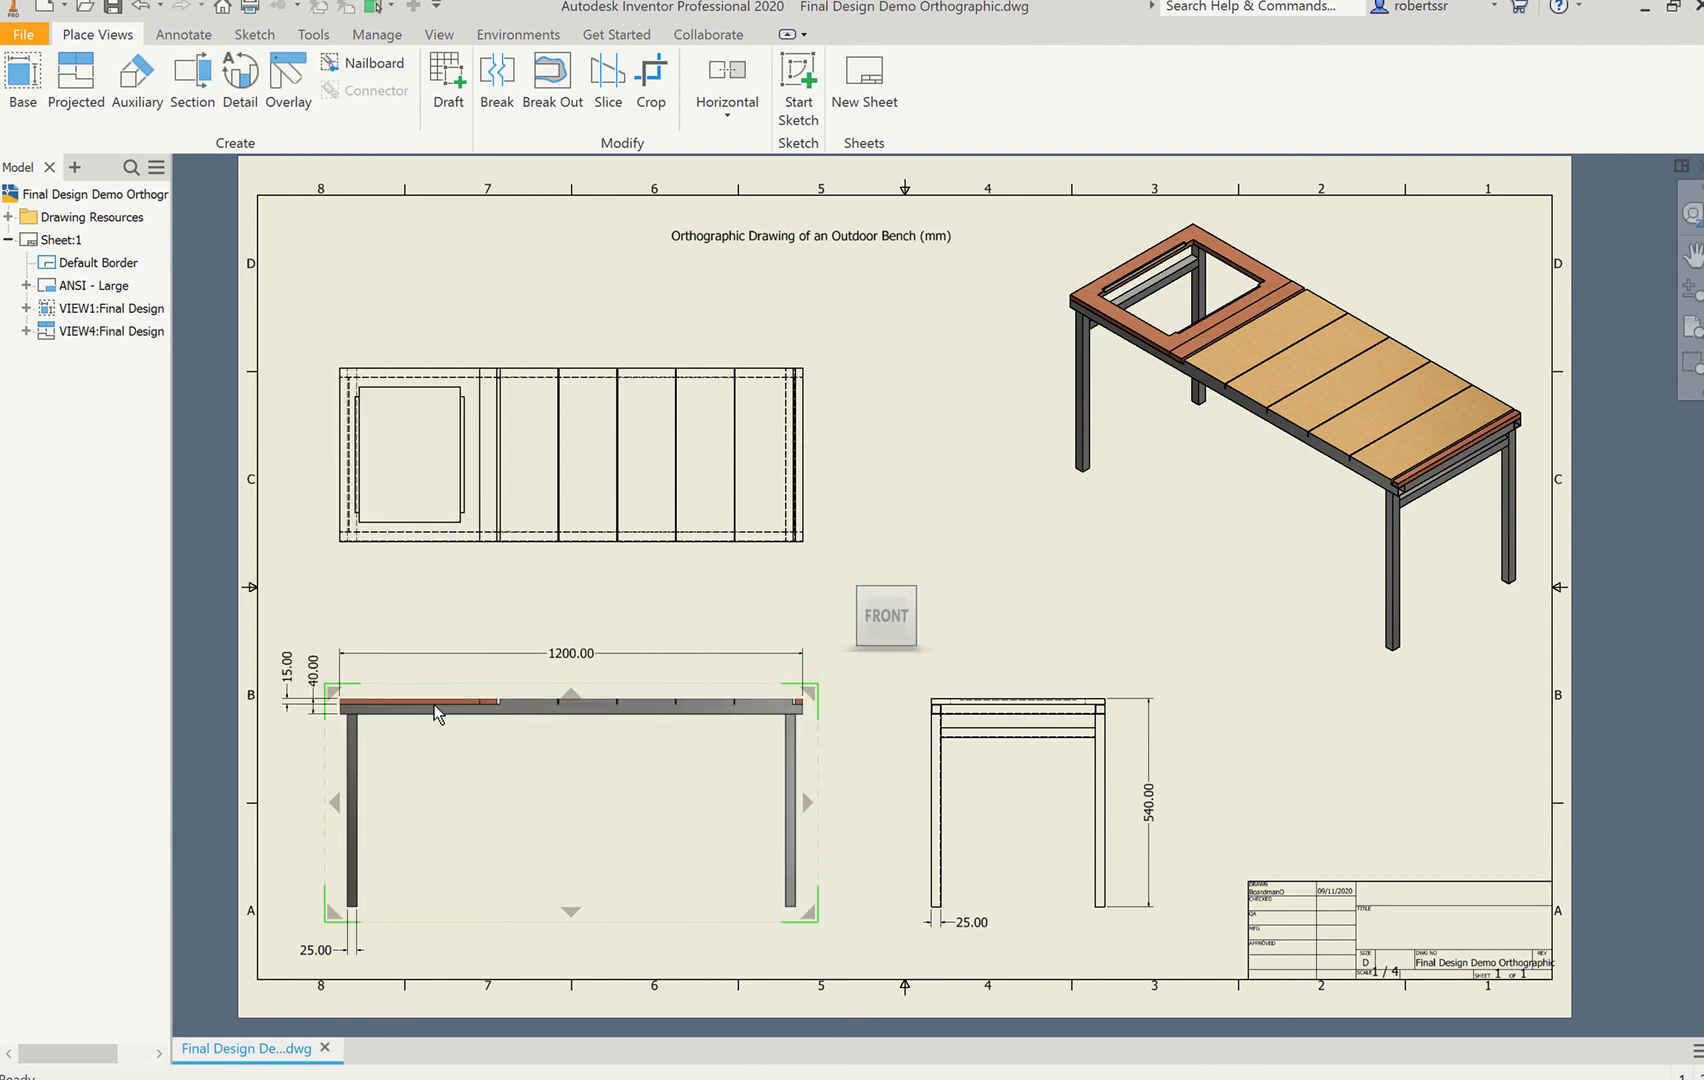
pyautogui.moveTo(978, 16)
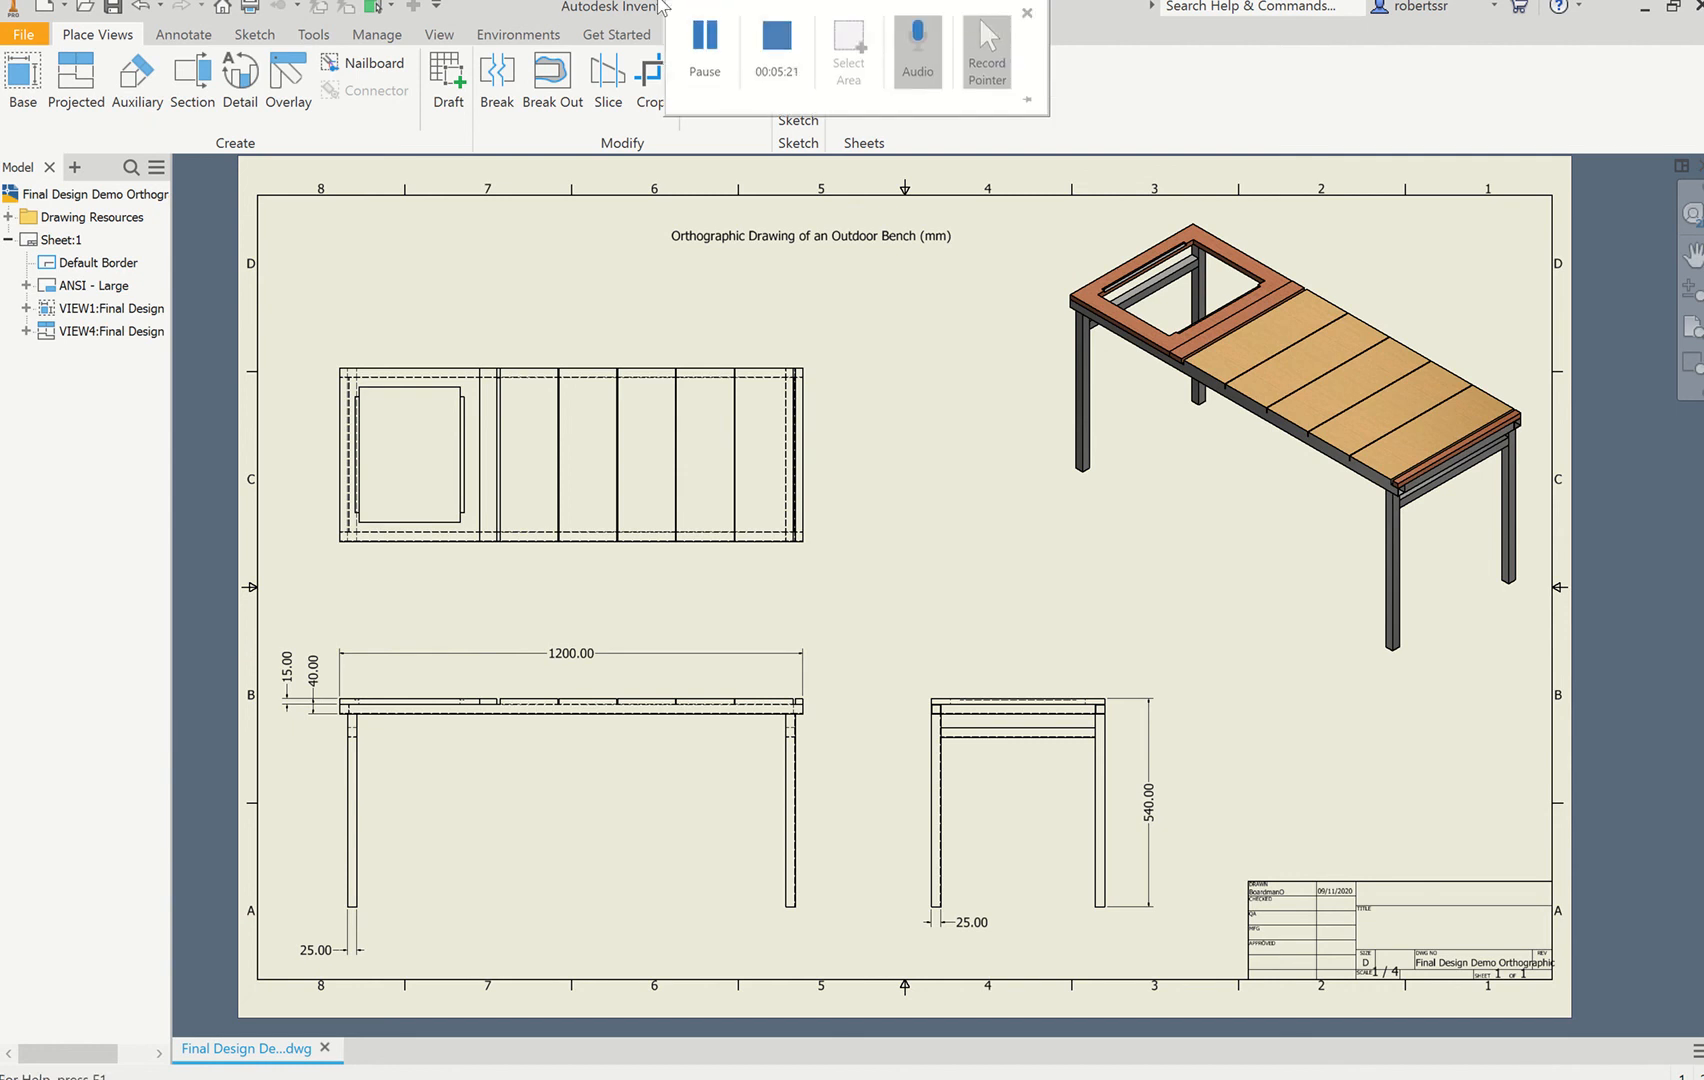